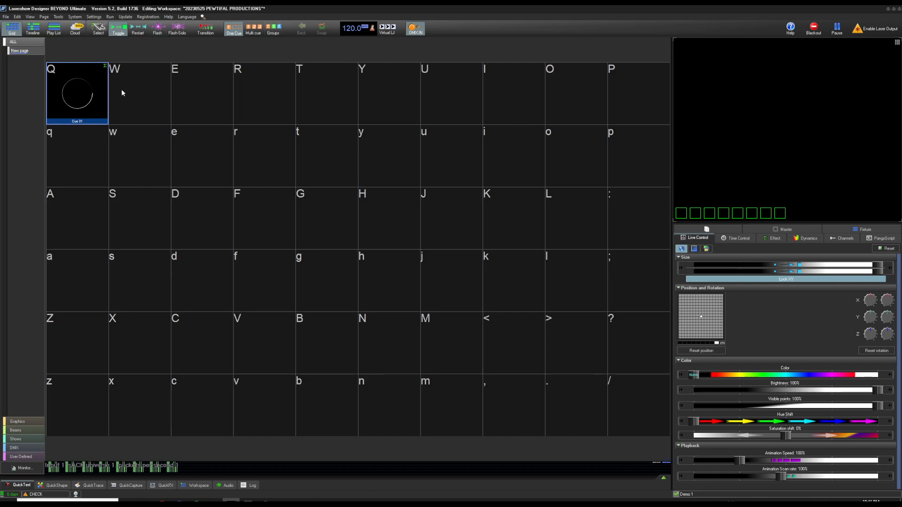
- Open the projection zones settings and select the first zone, TEST
left_click(89, 17)
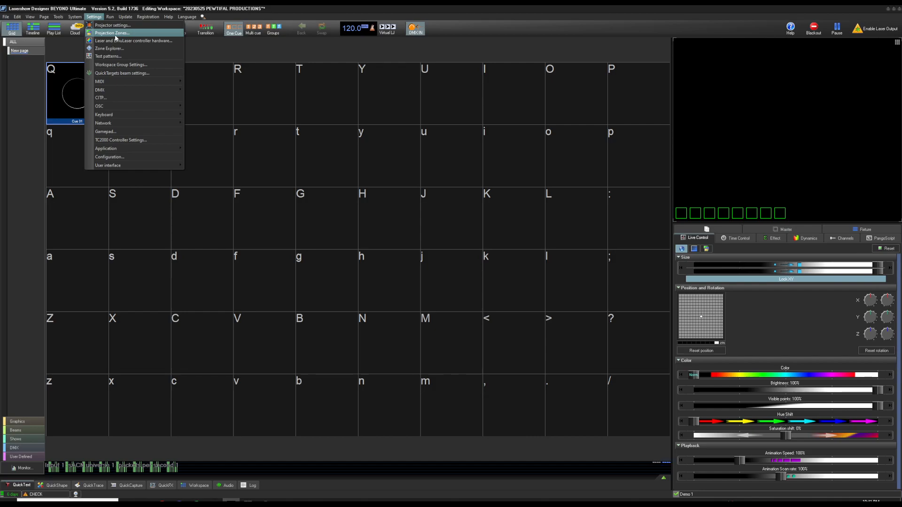
left_click(121, 8)
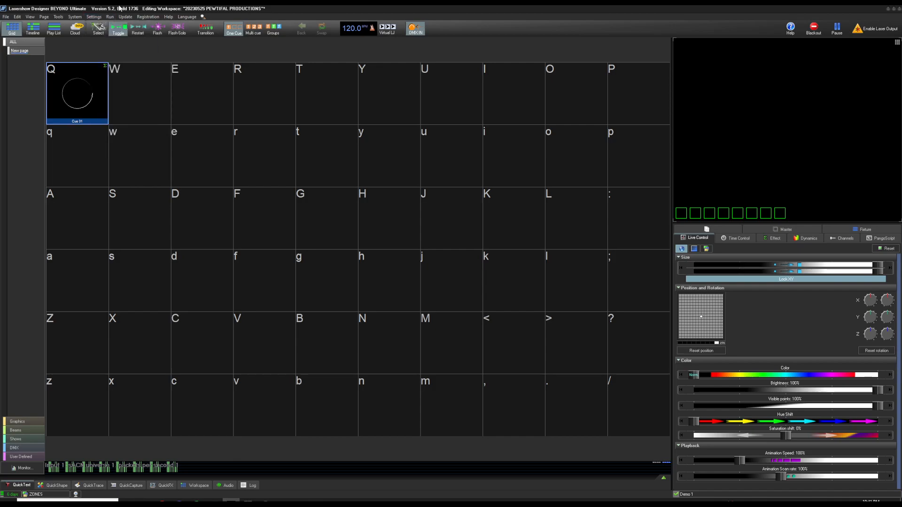
left_click(94, 16)
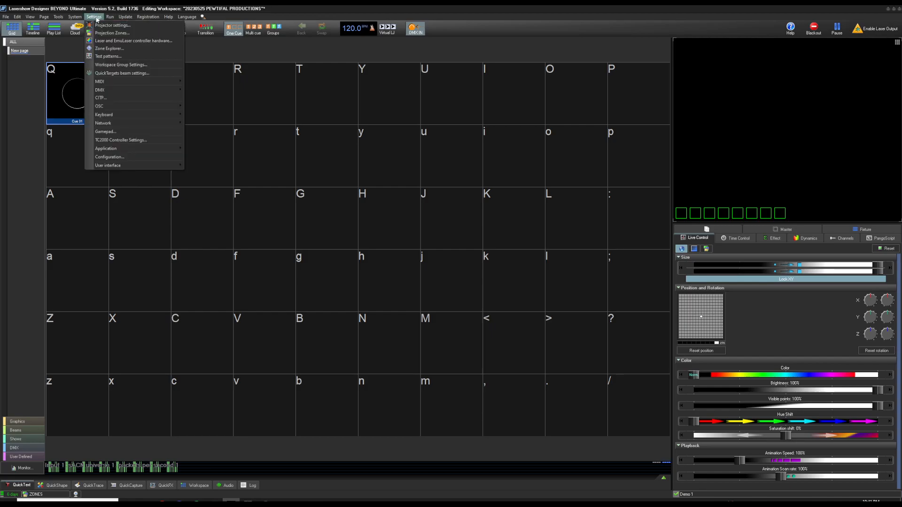
left_click(115, 32)
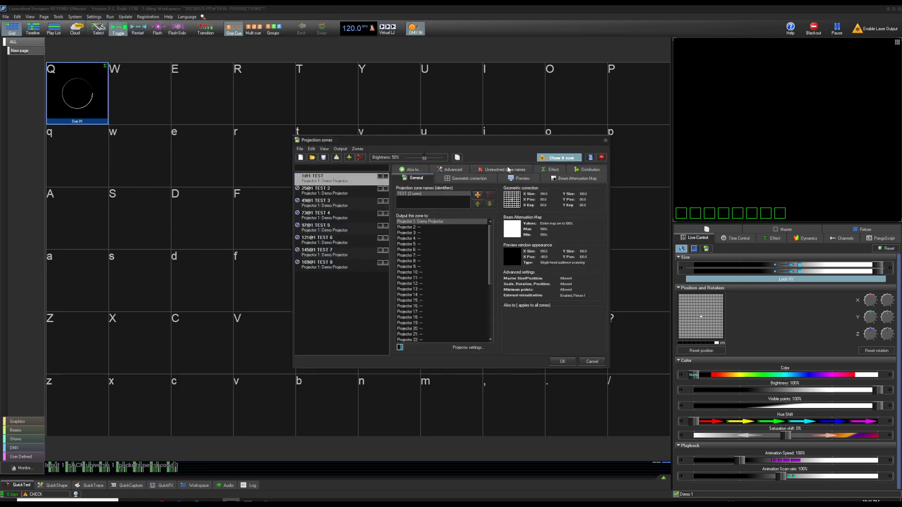
left_click_drag(406, 140, 361, 131)
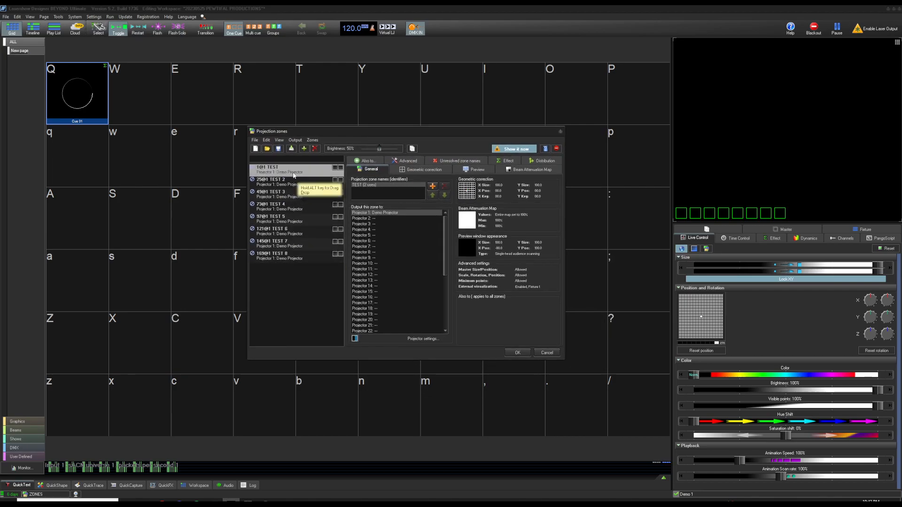
left_click(301, 257)
left_click(292, 171)
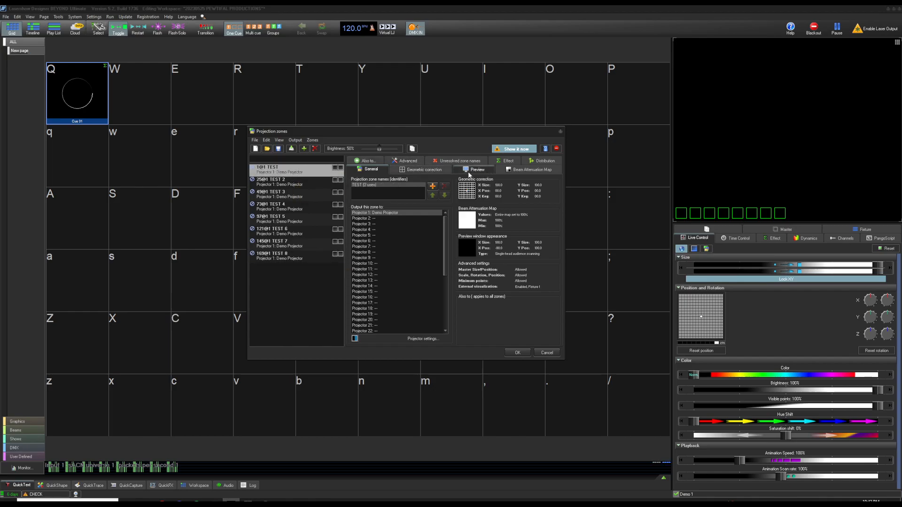
- In the TEST zone's advanced settings, choose Custom Profile as the DMX server mode and open the profile editor
left_click(409, 162)
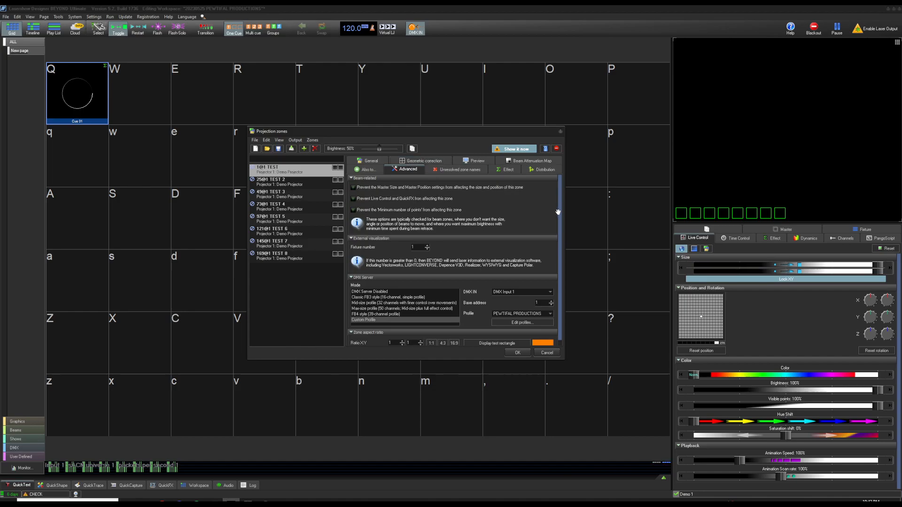
left_click_drag(565, 355, 613, 398)
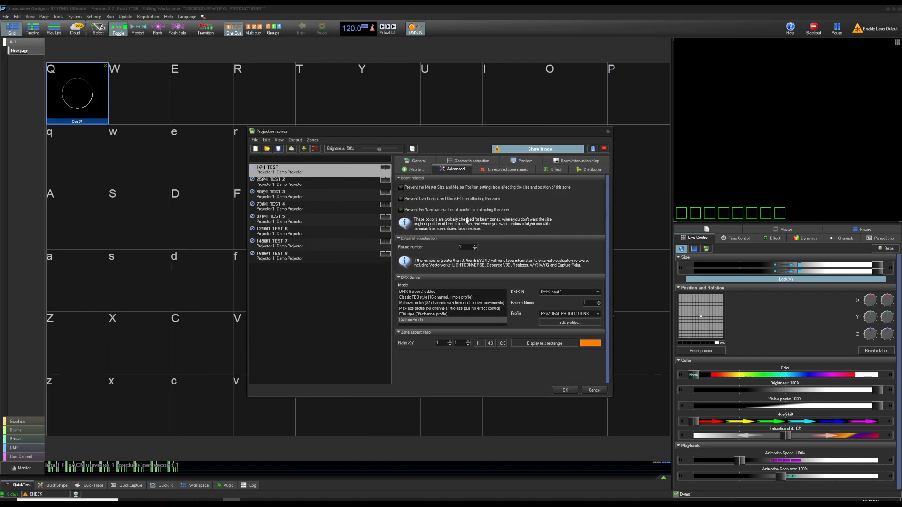
left_click_drag(423, 132, 342, 125)
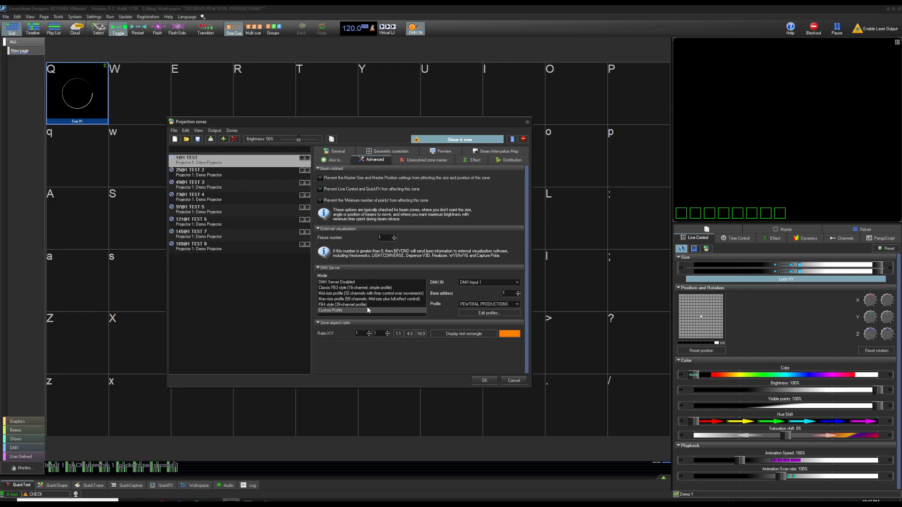
left_click(356, 311)
left_click(490, 313)
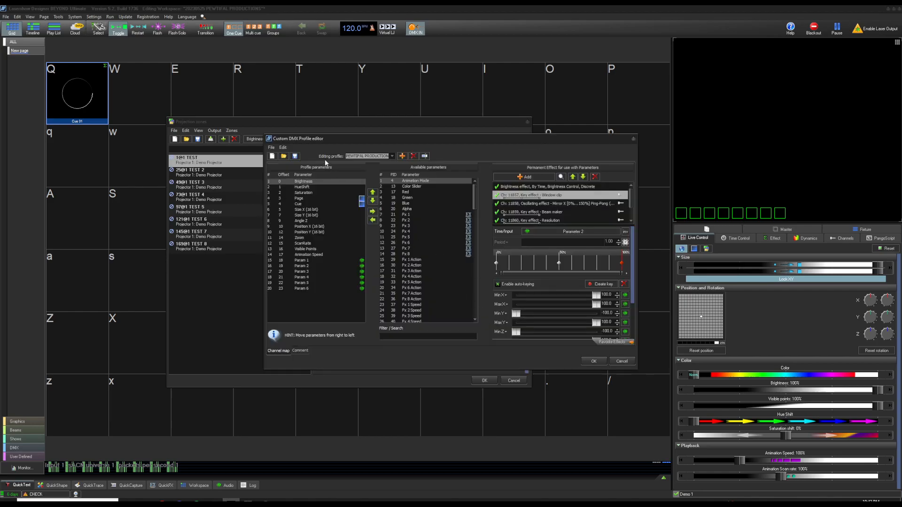
left_click_drag(335, 136, 274, 119)
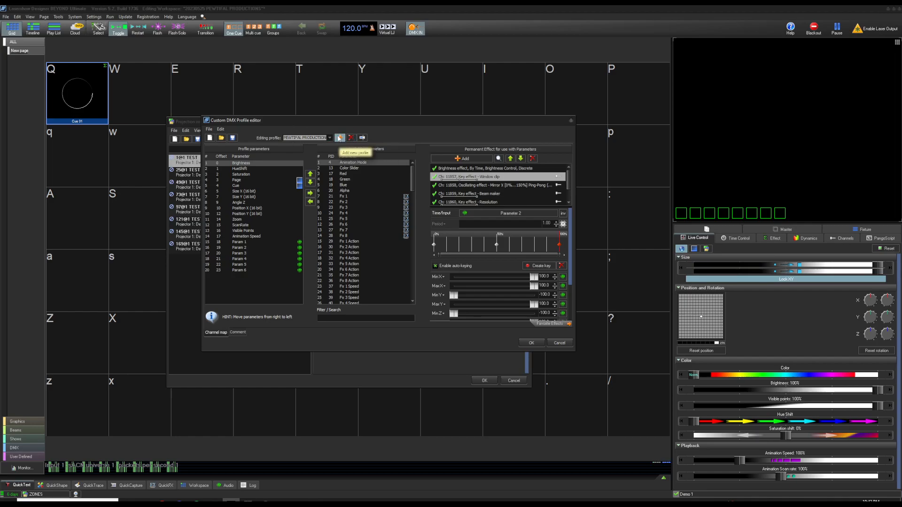
- Add a new custom DMX profile named My profile and enlarge the editor window
left_click(348, 140)
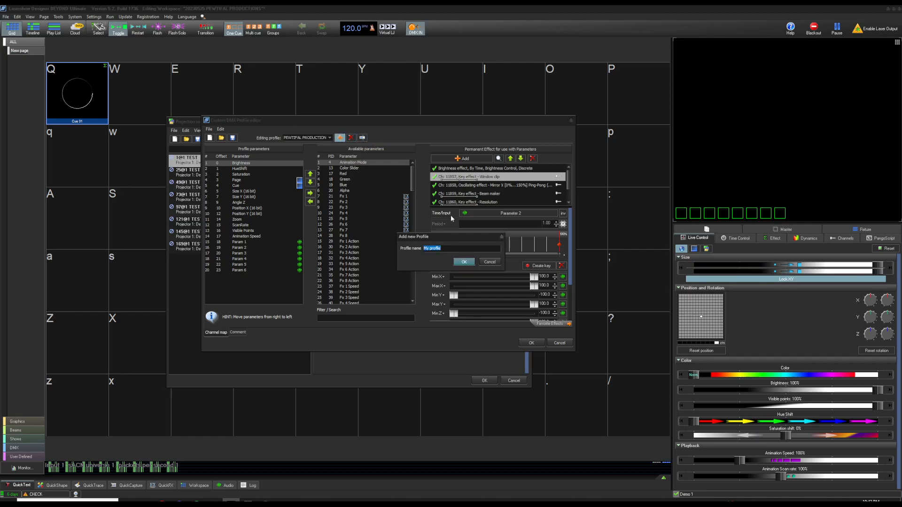
key("Escape")
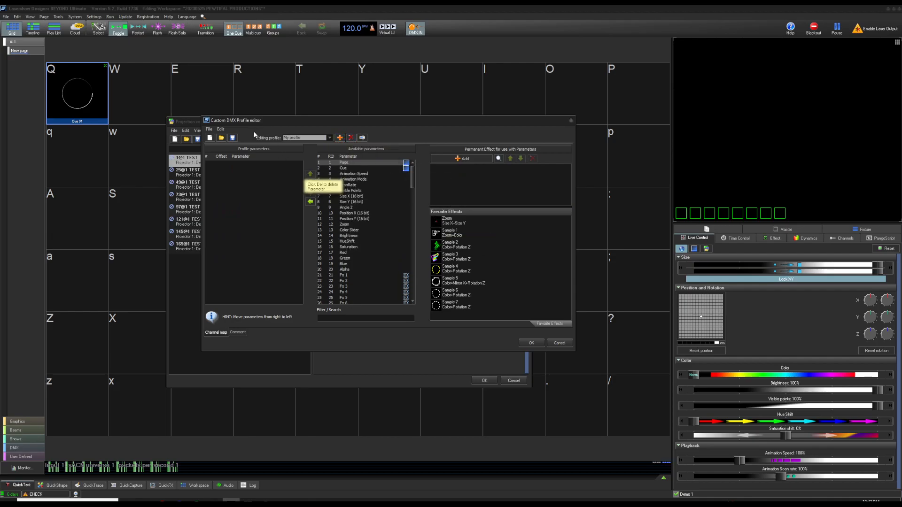
left_click_drag(203, 116, 166, 98)
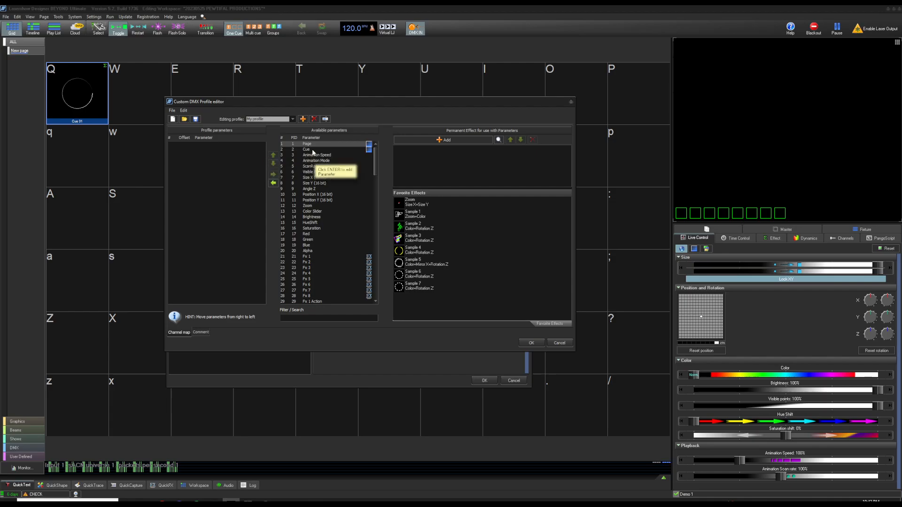
left_click_drag(249, 109, 299, 116)
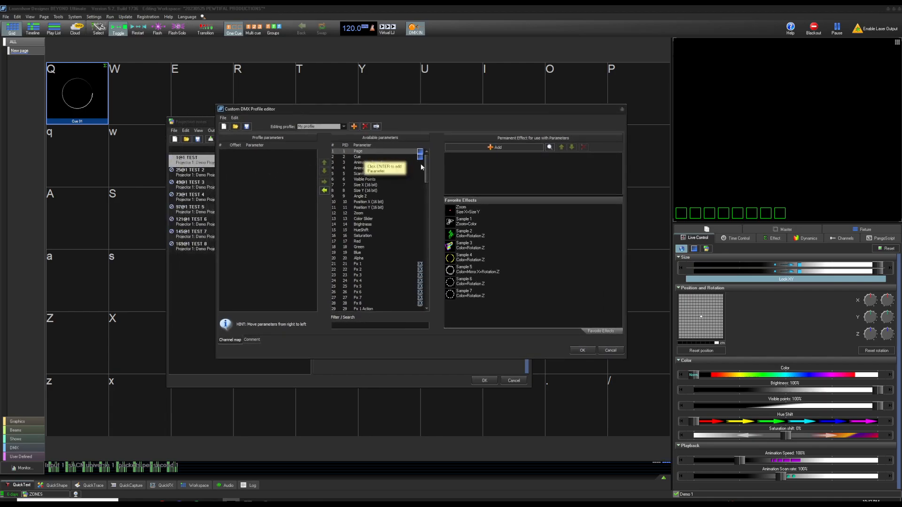
- Add the Page, Cue and Animation Speed parameters to My profile
left_click_drag(427, 167, 453, 177)
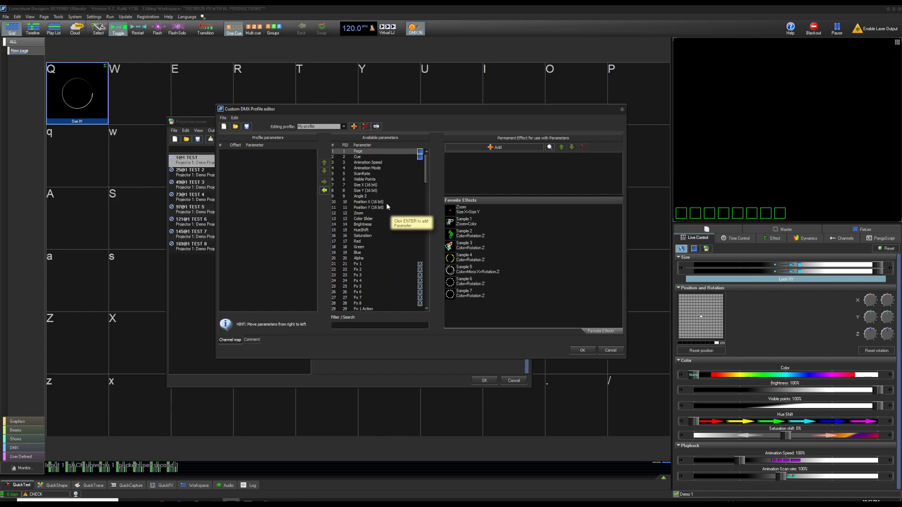
scroll(392, 219, "down", 2)
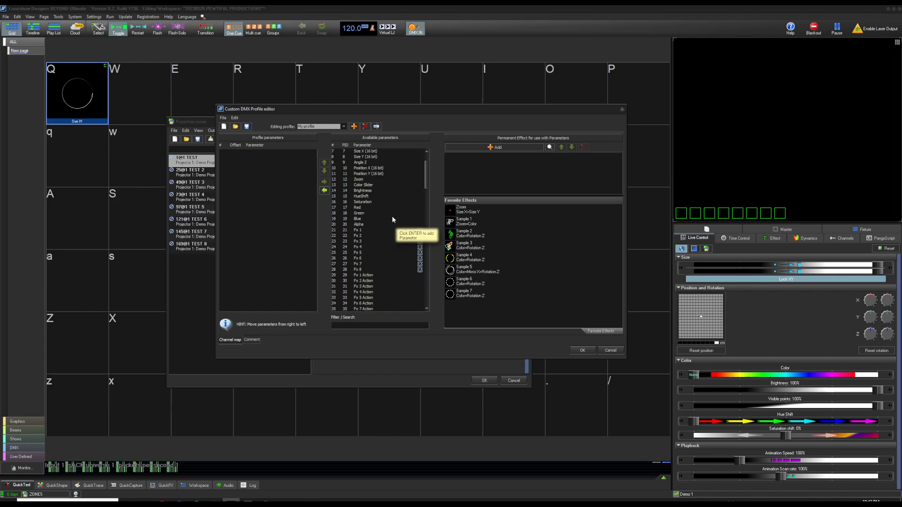
scroll(392, 197, "down", 2)
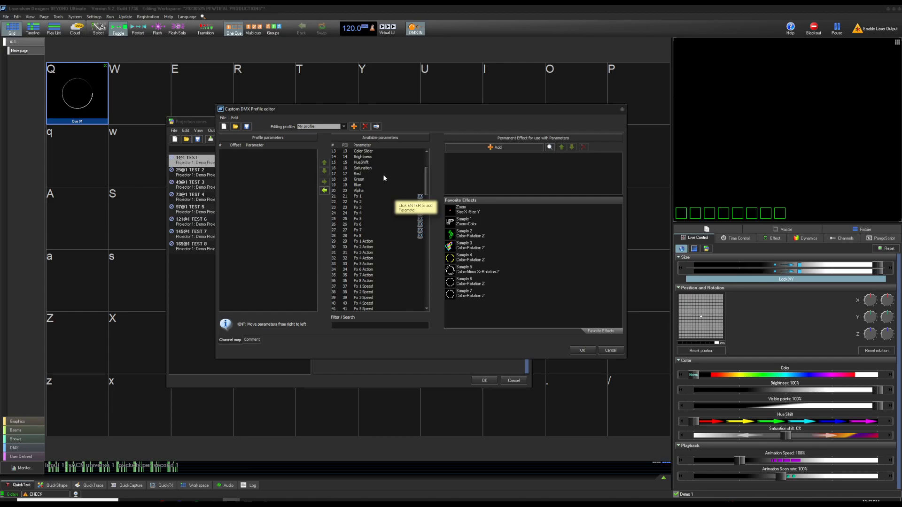
scroll(382, 179, "up", 4)
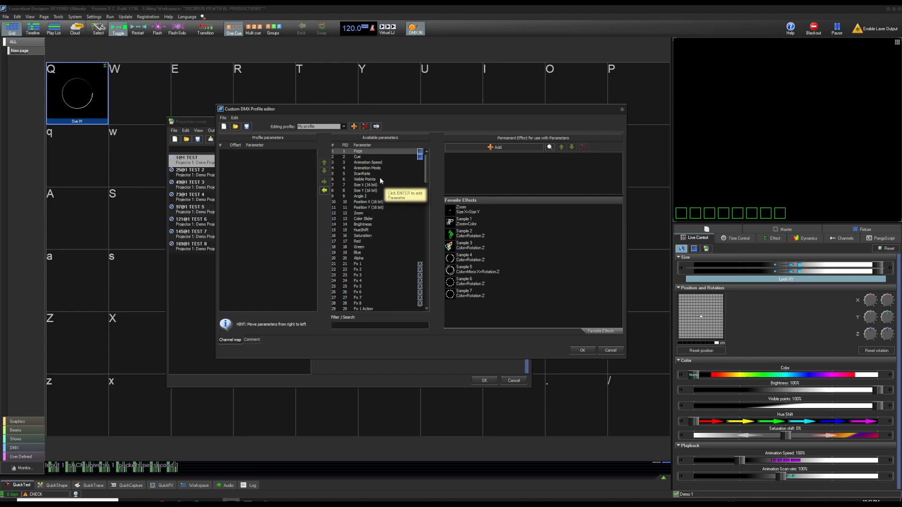
left_click(367, 158)
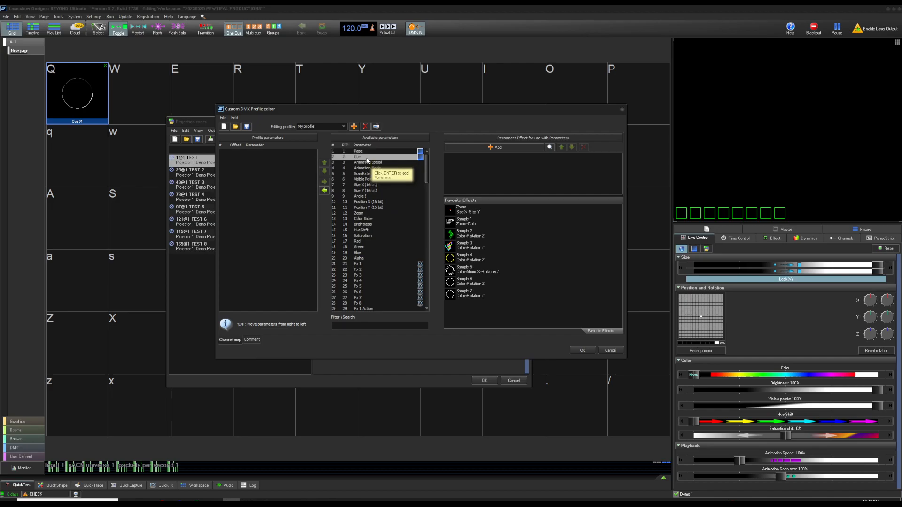
left_click(324, 190)
left_click(324, 191)
left_click(325, 191)
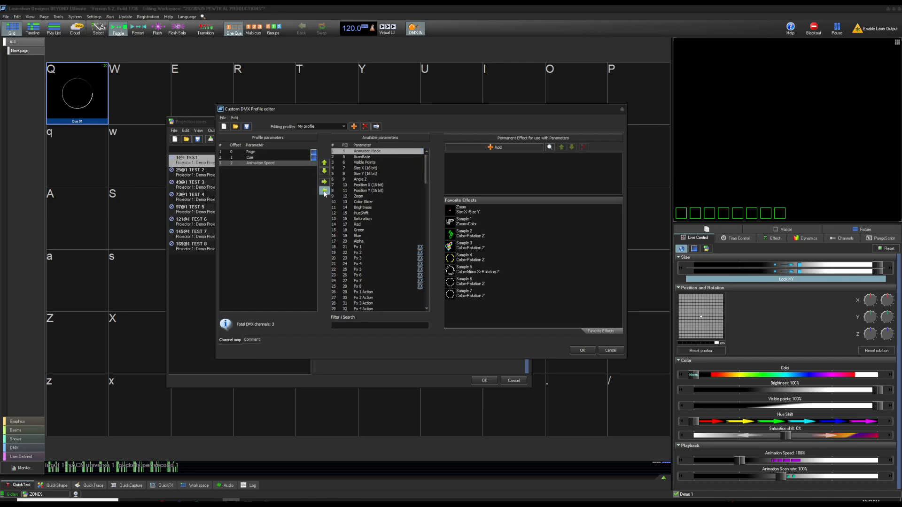
- Add the ScanRate and Visible Points parameters to My profile
left_click(367, 157)
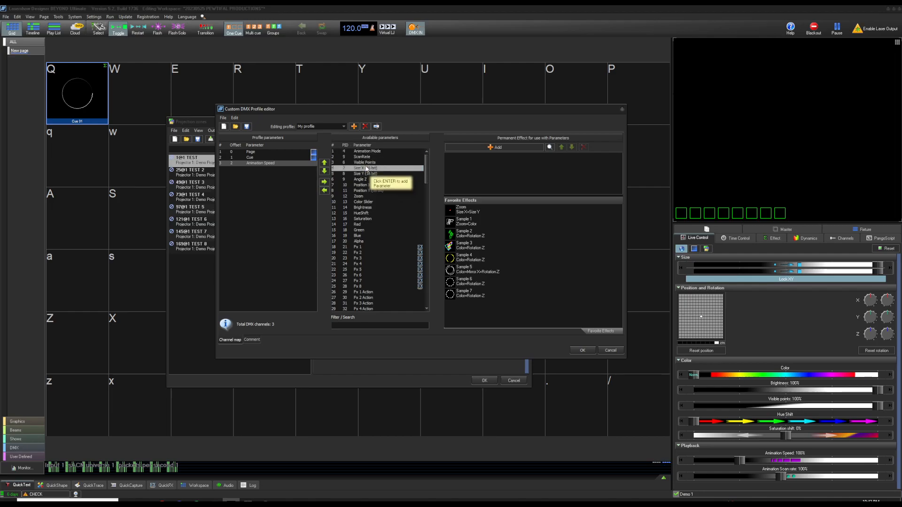
left_click(325, 182)
left_click(325, 182)
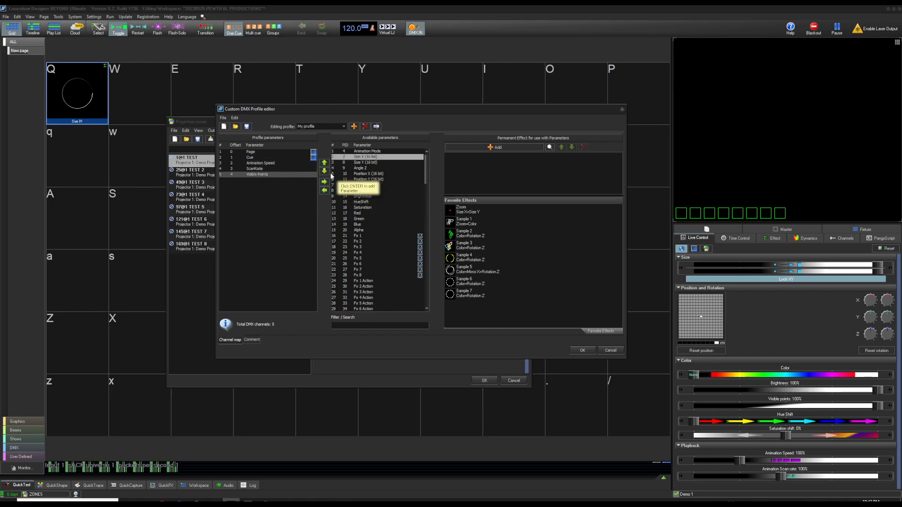
- Review the channel order and offsets of the parameters in My profile, and the parameters still available
left_click(263, 169)
left_click(264, 175)
left_click(260, 170)
left_click(255, 164)
left_click(254, 159)
left_click(253, 153)
left_click(256, 157)
left_click(263, 164)
left_click(268, 175)
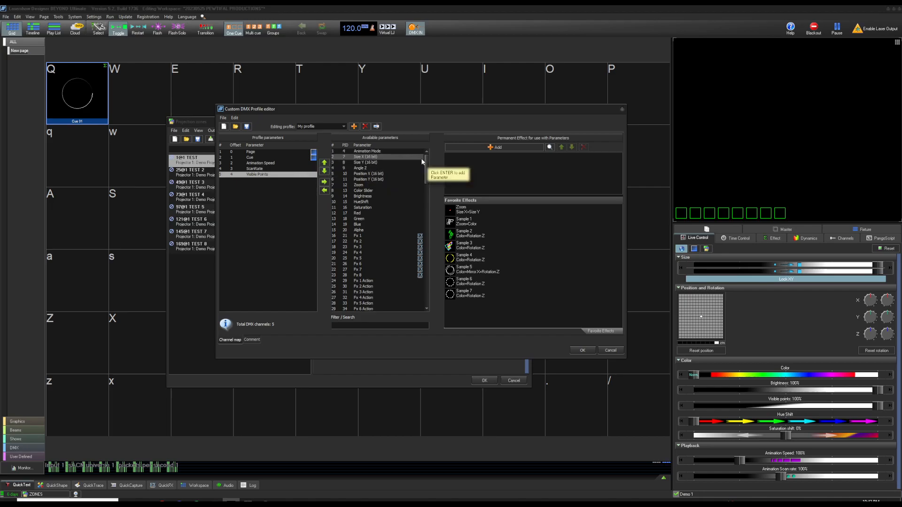
scroll(423, 162, "down", 3)
scroll(428, 174, "down", 1)
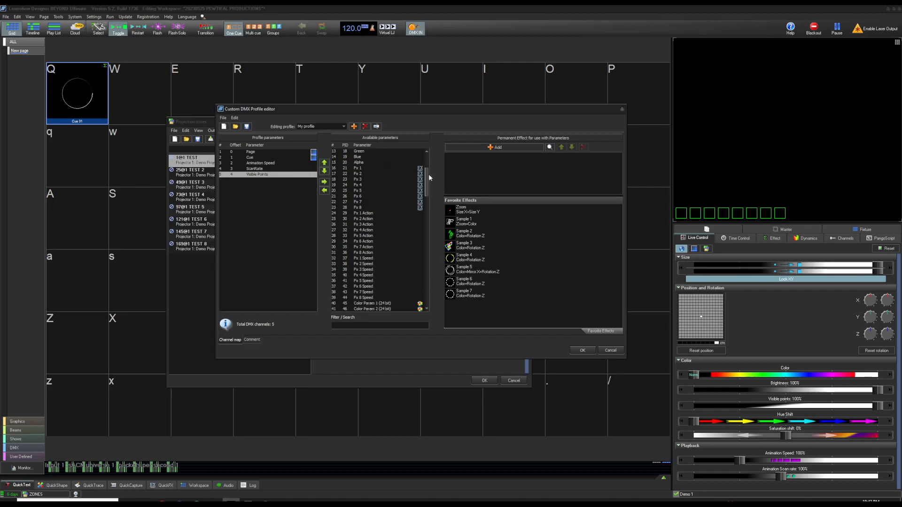
scroll(429, 174, "up", 4)
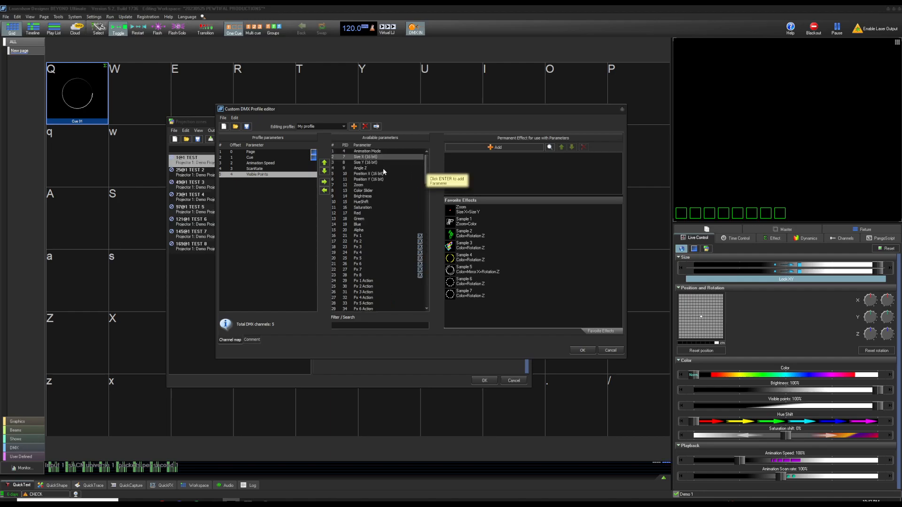
- View the channel map of the PEWTIFAL PRODUCTIONS profile, and return to My profile
left_click(325, 126)
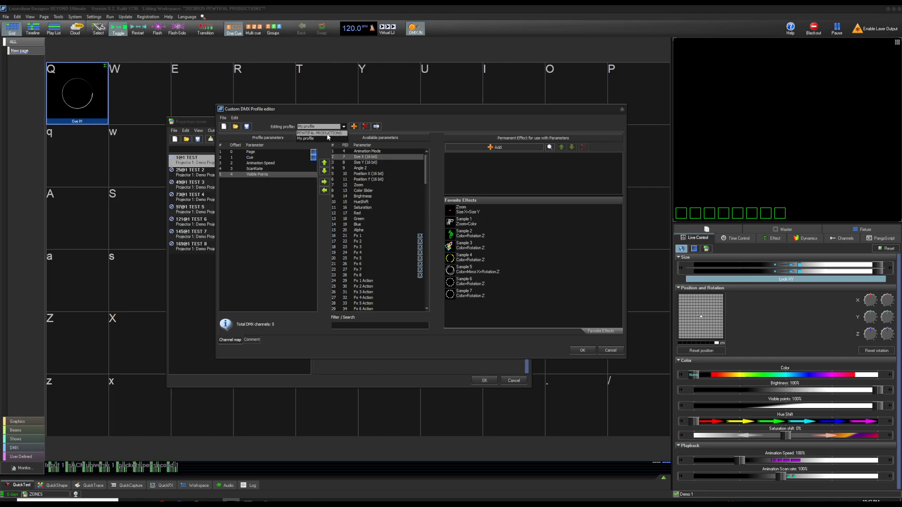
left_click(324, 133)
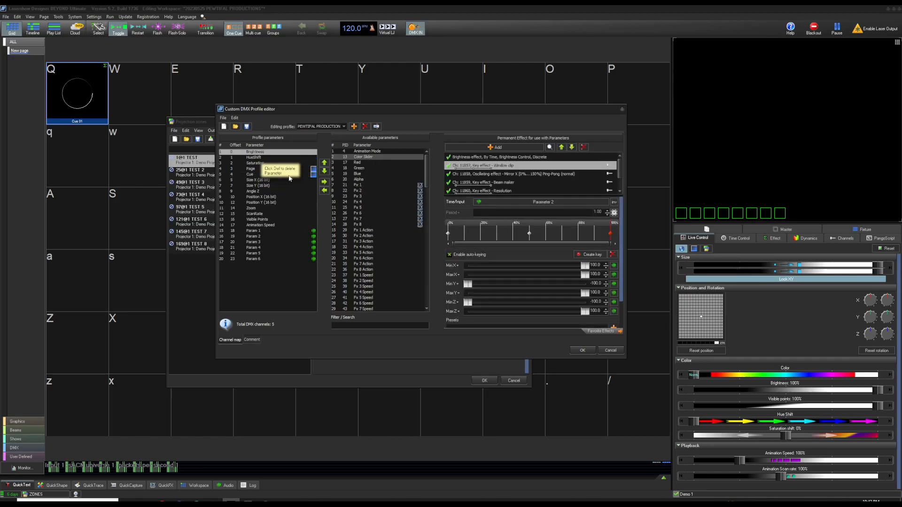
left_click(343, 127)
left_click(310, 135)
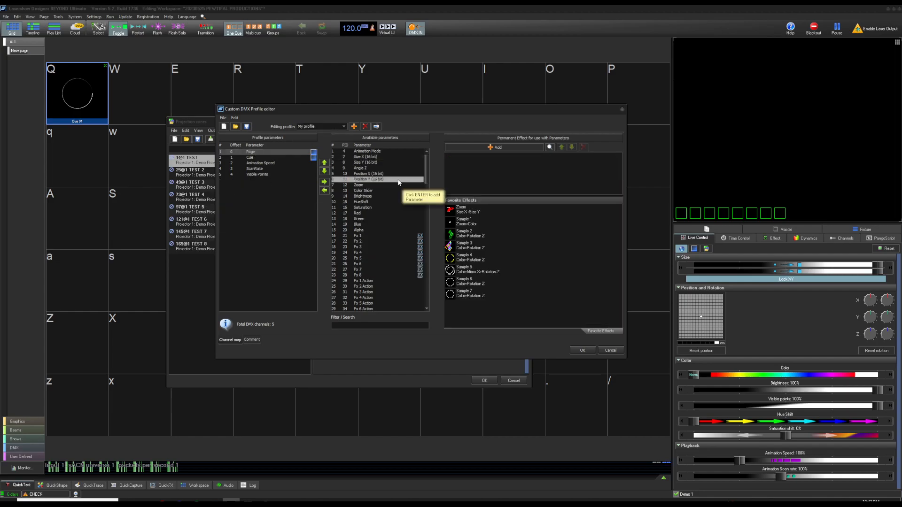
- Examine the available parameters for My profile, including the Fx, Fx Action and Fx Speed entries
scroll(428, 186, "down", 2)
scroll(429, 186, "down", 1)
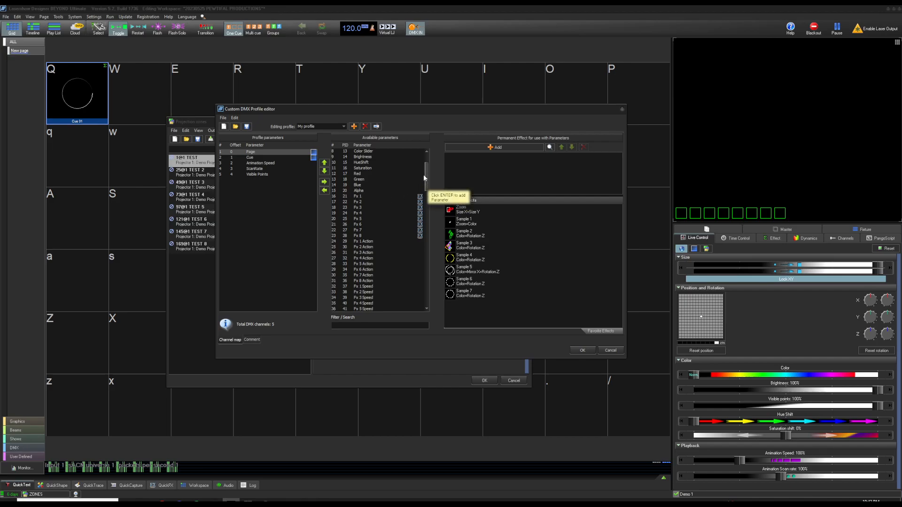
scroll(425, 160, "up", 3)
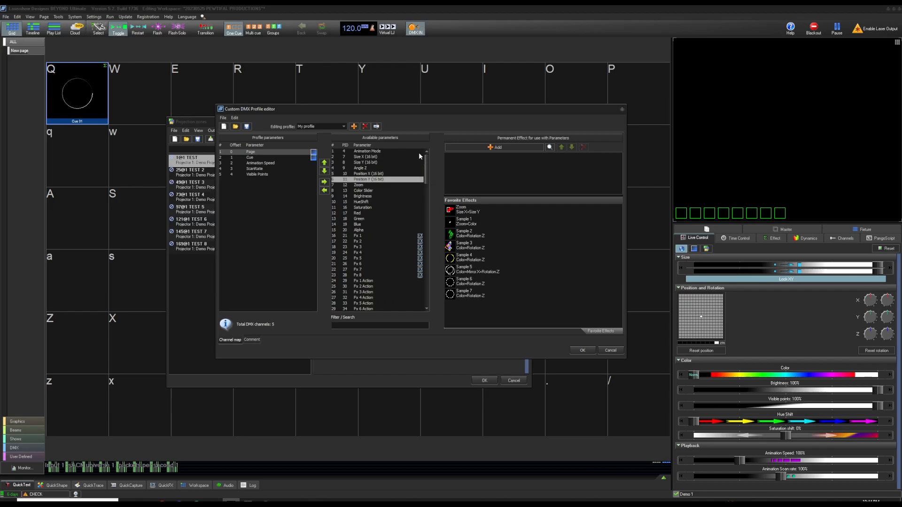
mouse_move(368, 109)
left_mouse_down()
mouse_move(335, 116)
mouse_move(359, 123)
mouse_move(361, 100)
left_mouse_up()
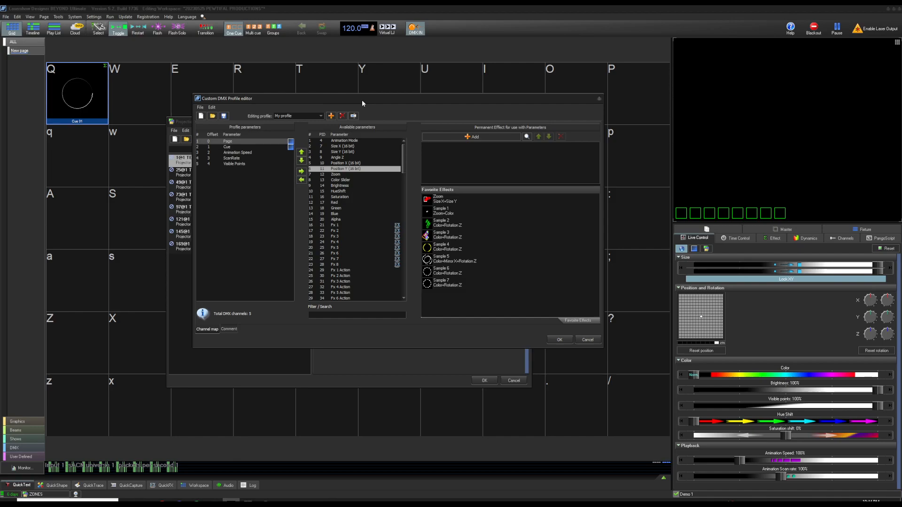
left_click_drag(362, 100, 381, 89)
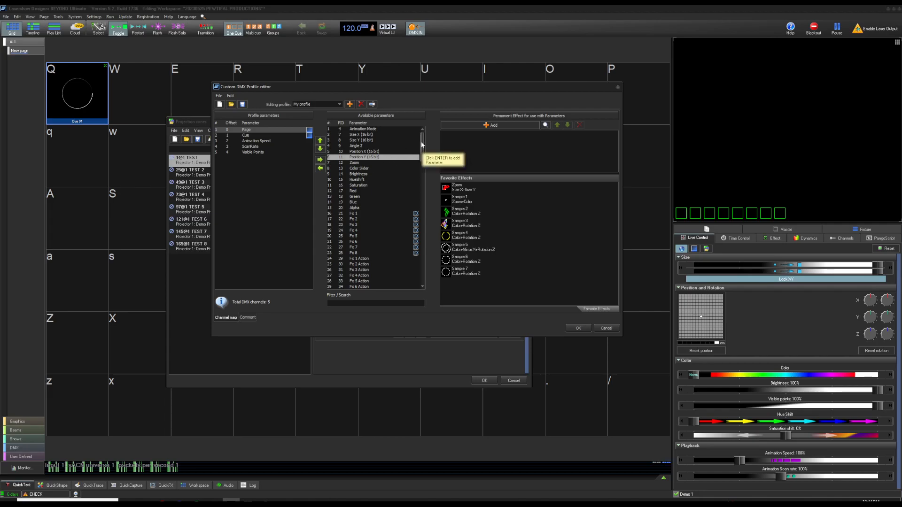
left_click_drag(423, 150, 423, 160)
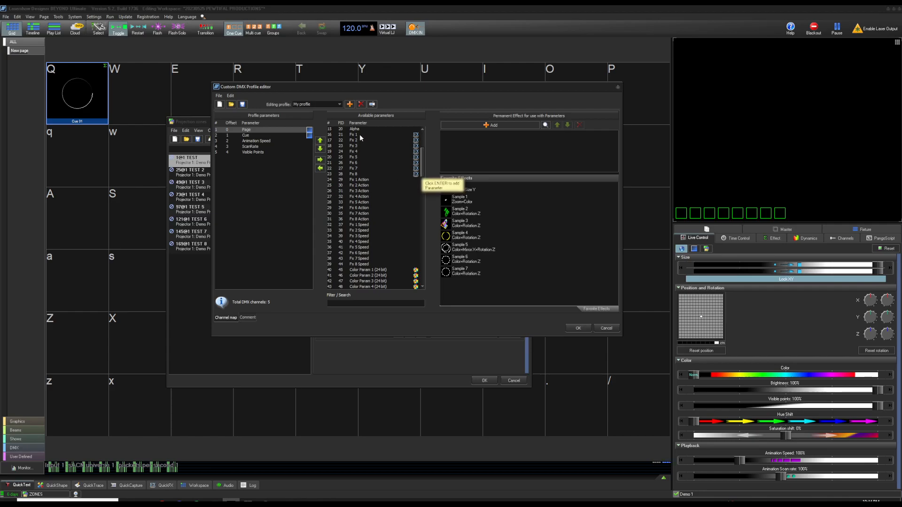
left_click(360, 135)
left_click(357, 146)
left_click(358, 173)
left_click(378, 192)
left_click(384, 249)
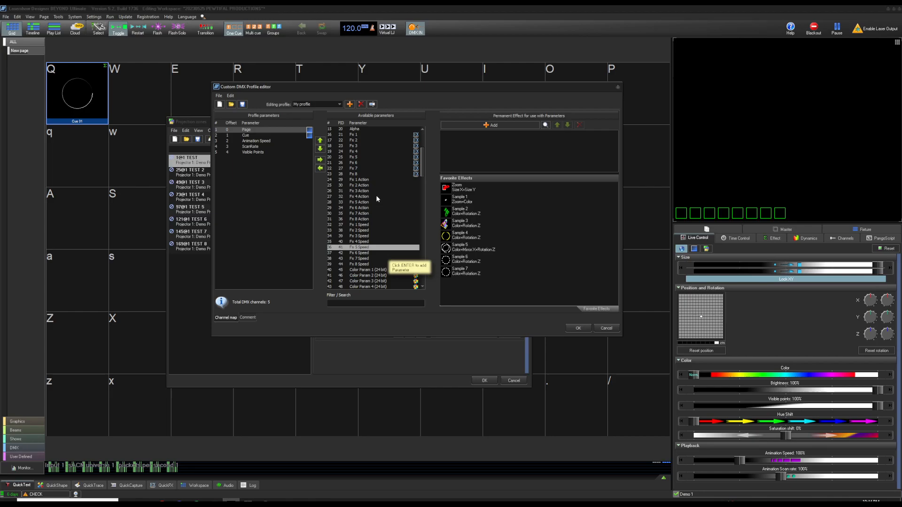
- Examine the Fx Action, Color Param and numbered Param entries among the available parameters for My profile
left_click(373, 180)
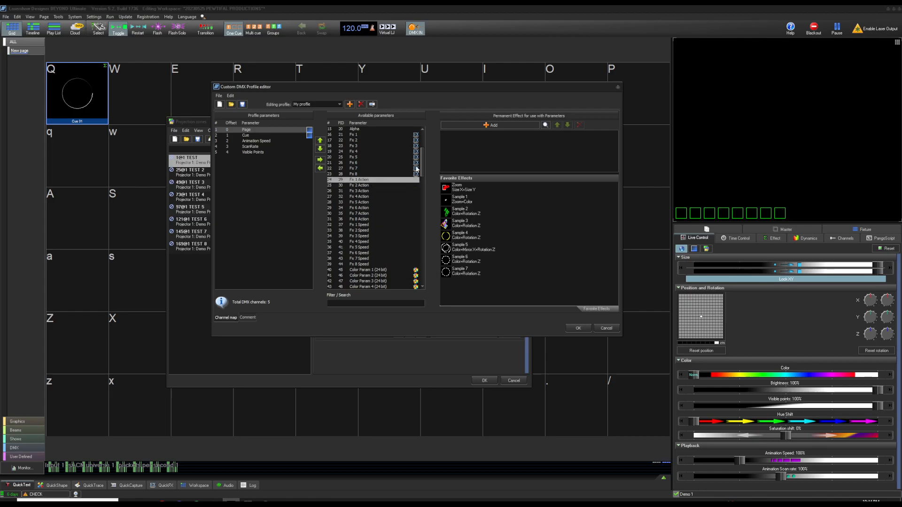
scroll(423, 166, "down", 2)
scroll(423, 164, "down", 5)
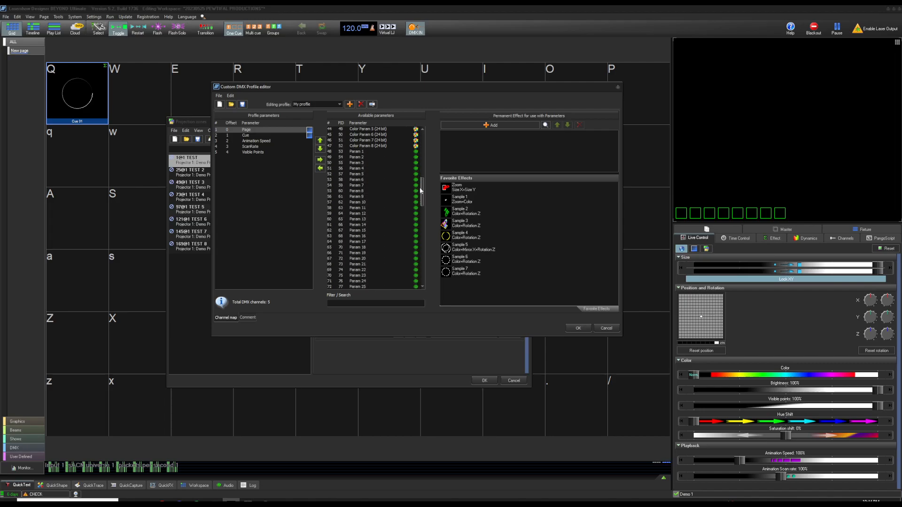
left_click(355, 164)
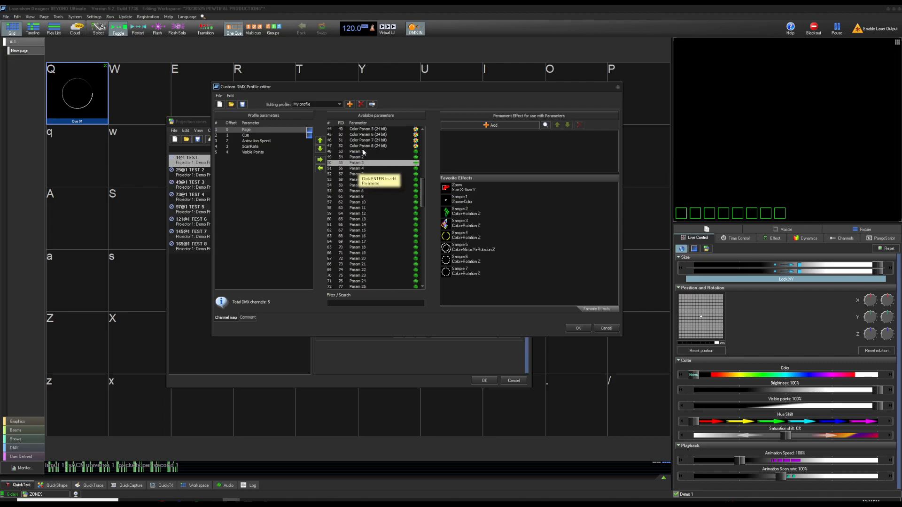
left_click(368, 152)
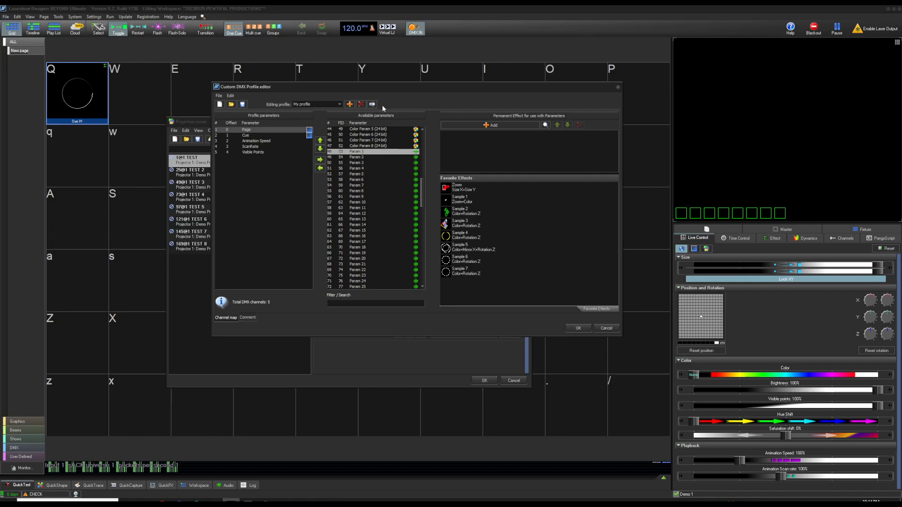
left_click_drag(412, 90, 392, 110)
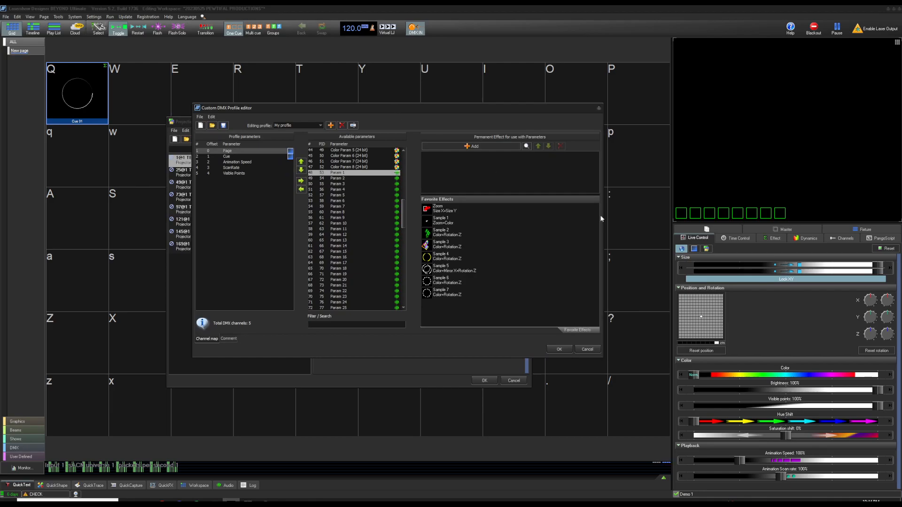
- Switch to the PEWTIFAL PRODUCTIONS profile, review its Param 1 channel and permanent effects, and accept the profile editor
left_click(316, 126)
left_click(313, 137)
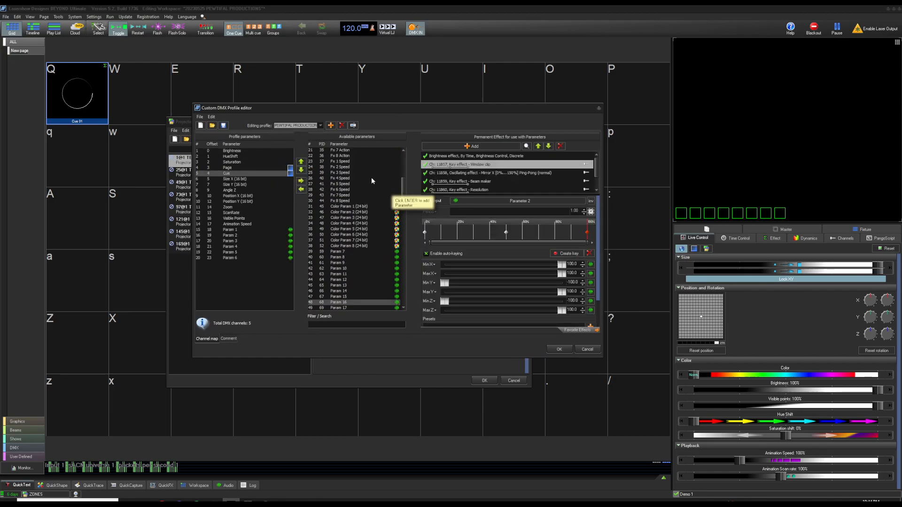
left_click(246, 230)
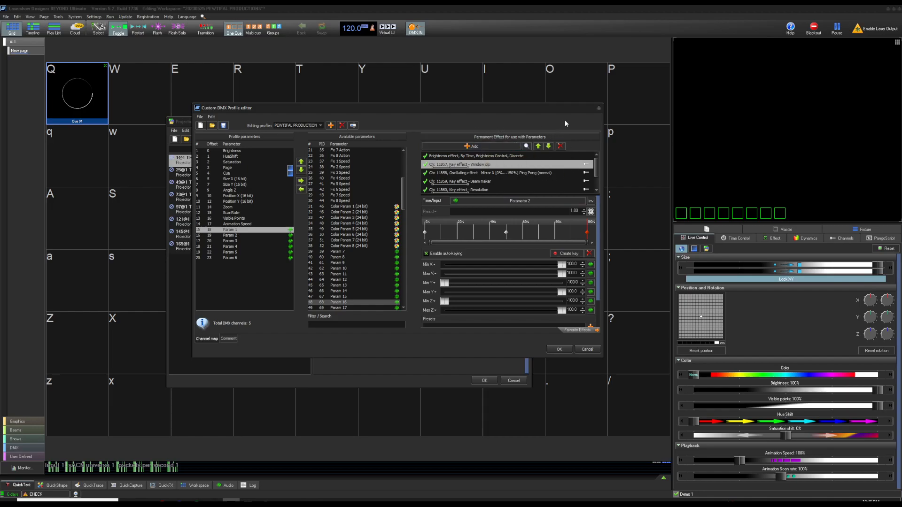
left_click_drag(401, 111, 396, 99)
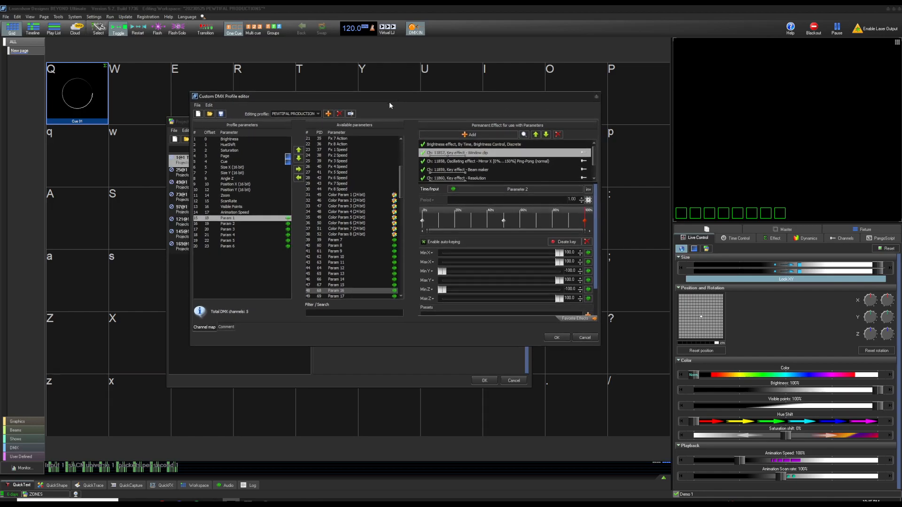
left_click_drag(306, 97, 391, 180)
left_click_drag(554, 182, 405, 137)
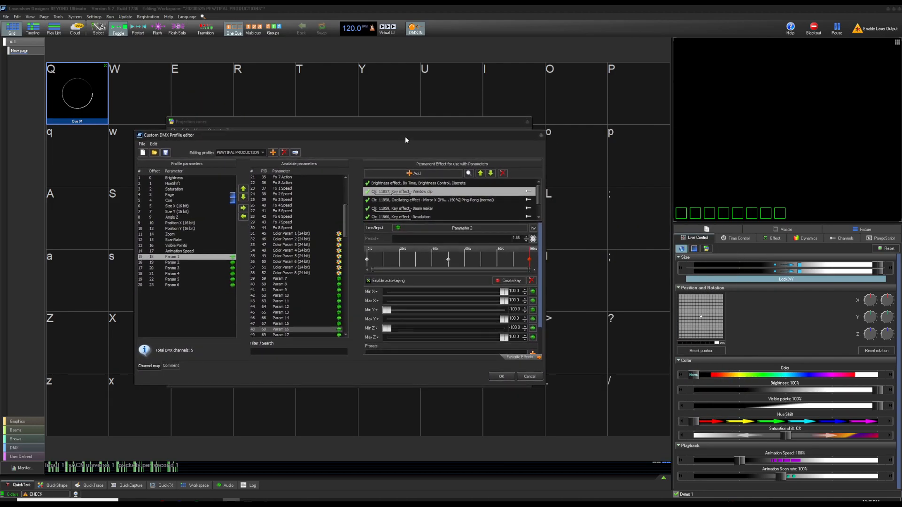
left_click_drag(406, 137, 403, 133)
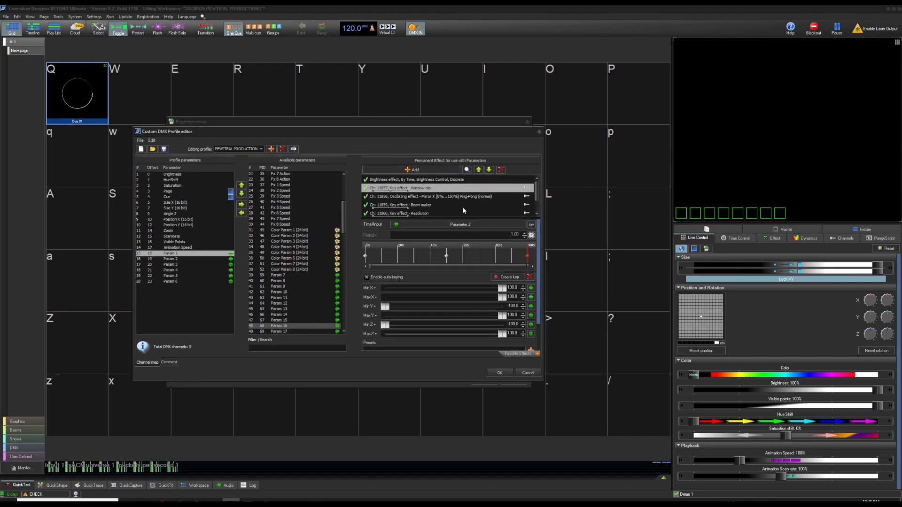
left_click(499, 373)
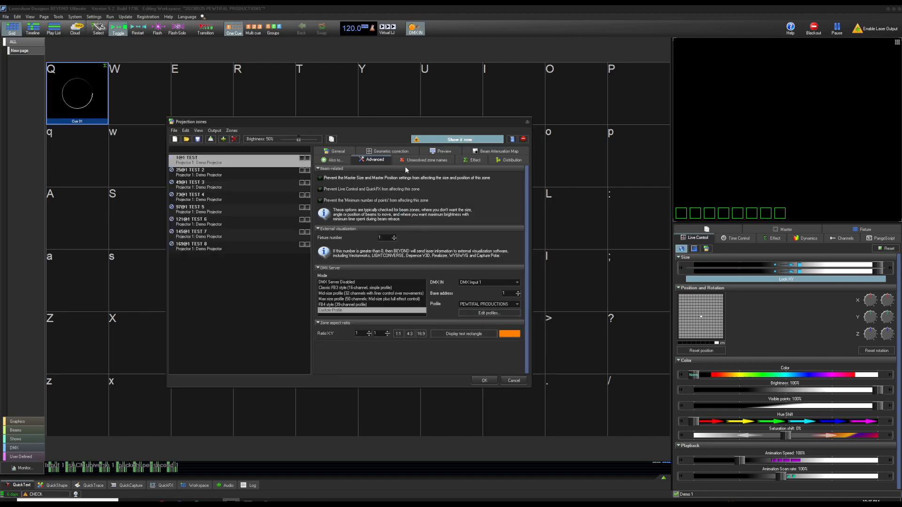
- Add a geometric Size key effect to the projection zone 1@1 TEST
left_click(475, 160)
left_click(366, 171)
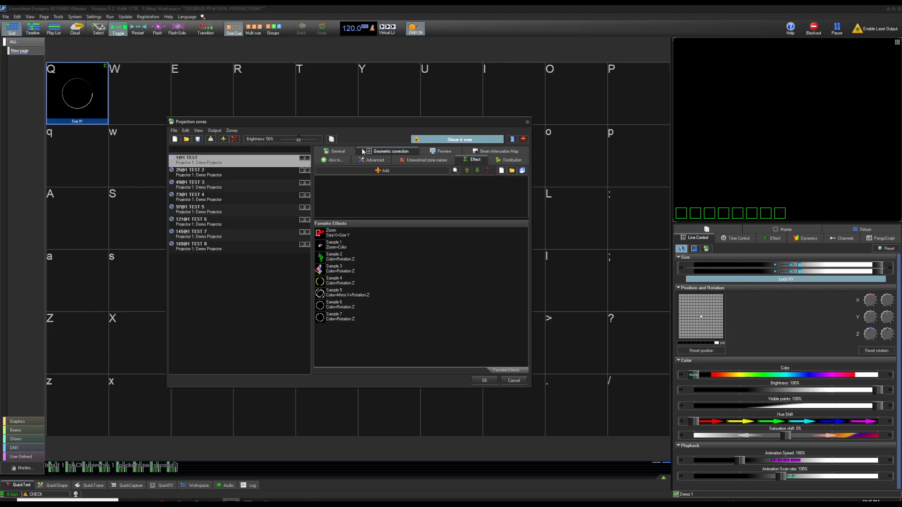
left_click(396, 172)
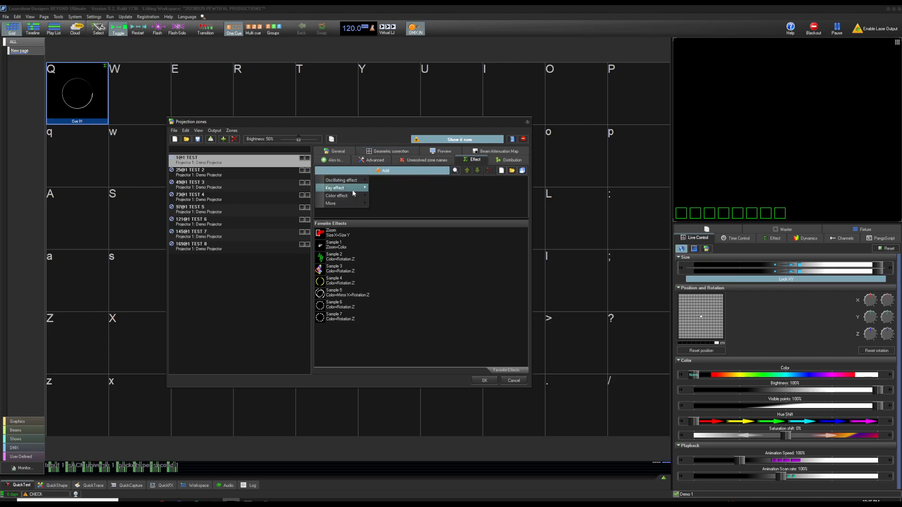
mouse_move(351, 192)
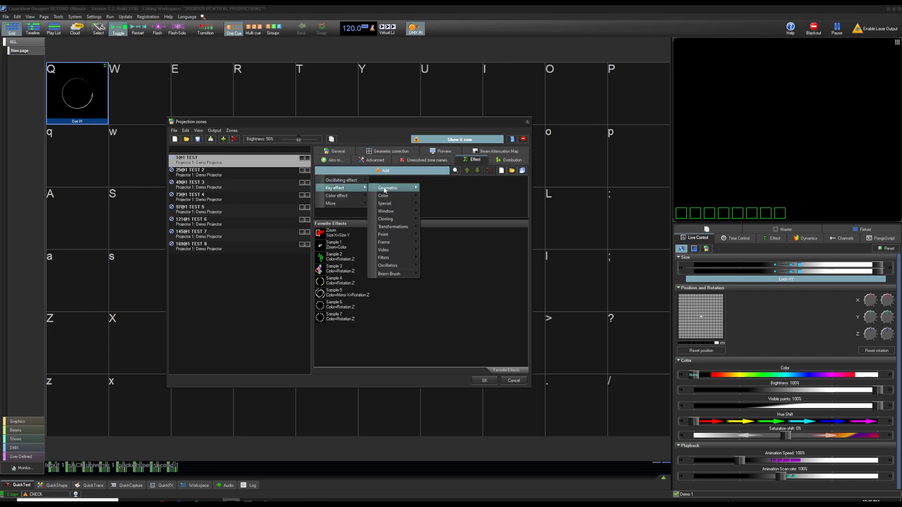
mouse_move(393, 188)
left_click(453, 200)
- Try BEYOND Channel 1 as the input source for the Size key effect, and close the input setup without applying it
left_click(447, 225)
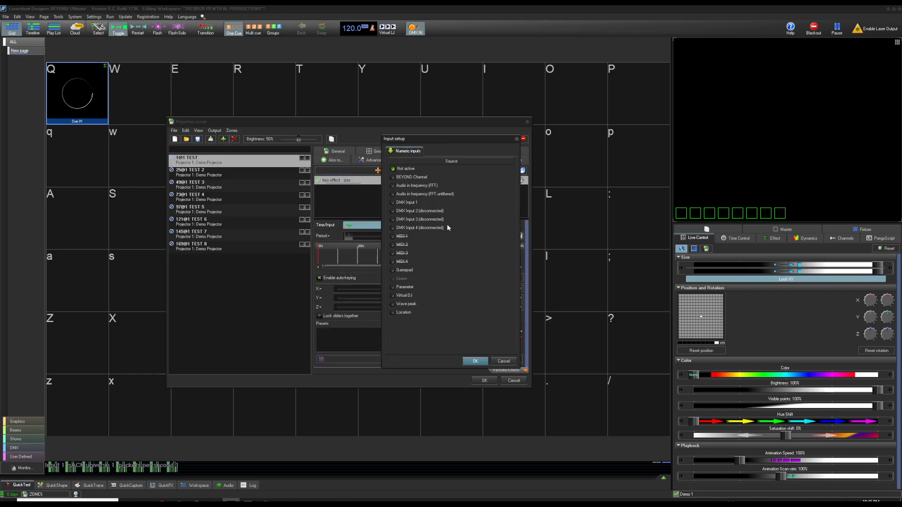
left_click(412, 177)
left_click_drag(429, 139, 381, 134)
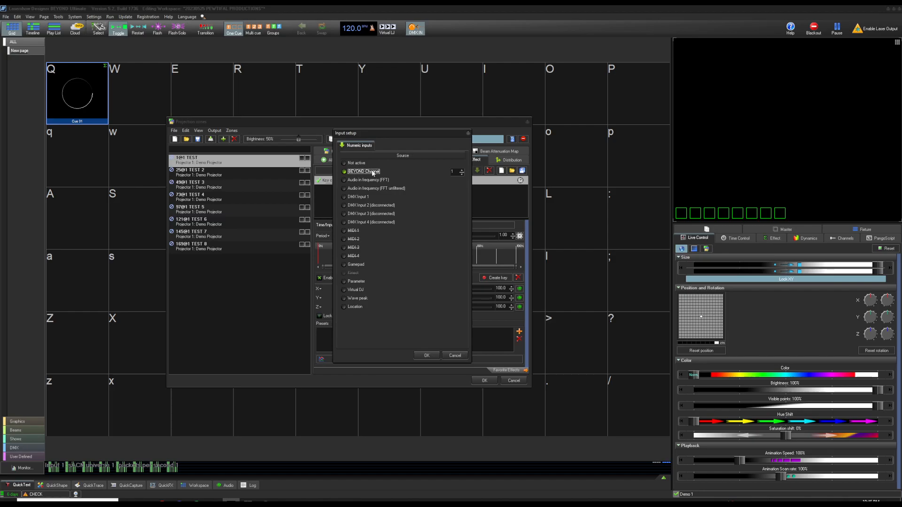
mouse_move(414, 137)
left_mouse_down()
mouse_move(483, 151)
mouse_move(415, 142)
mouse_move(427, 142)
left_mouse_up()
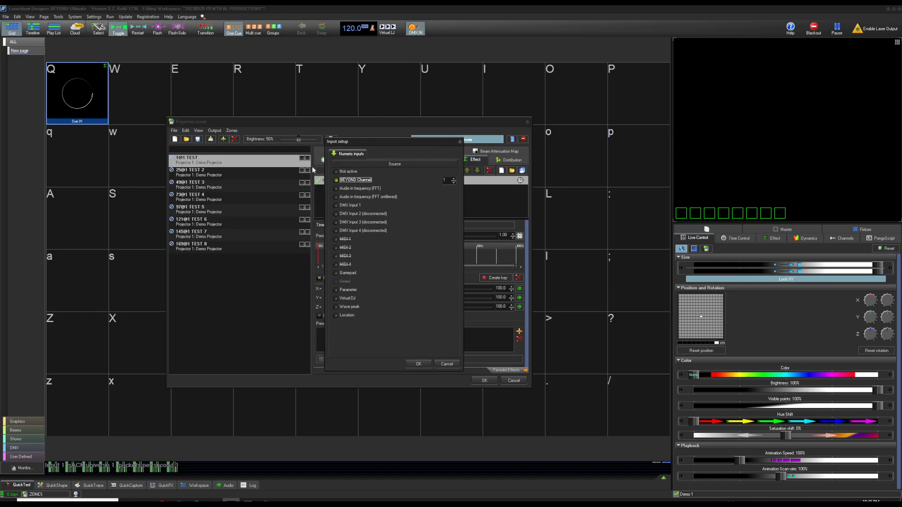
left_click_drag(366, 141, 509, 194)
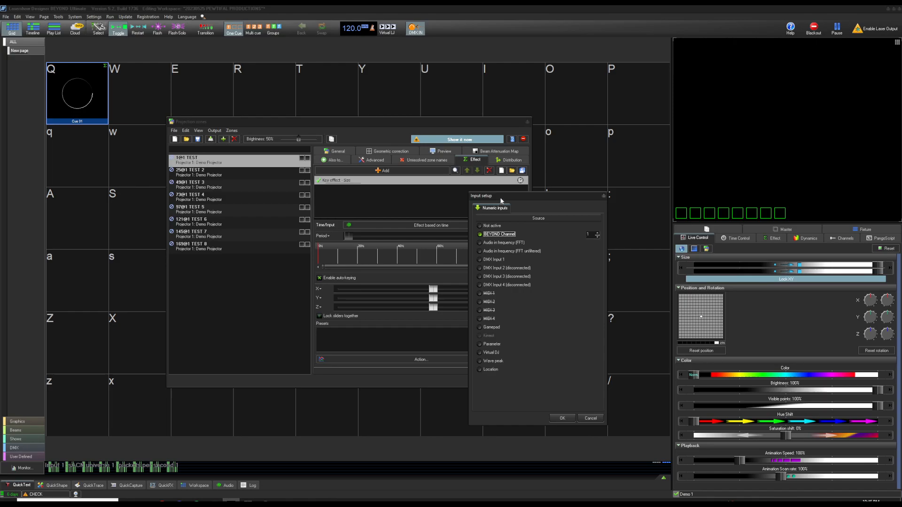
left_click_drag(501, 201, 349, 153)
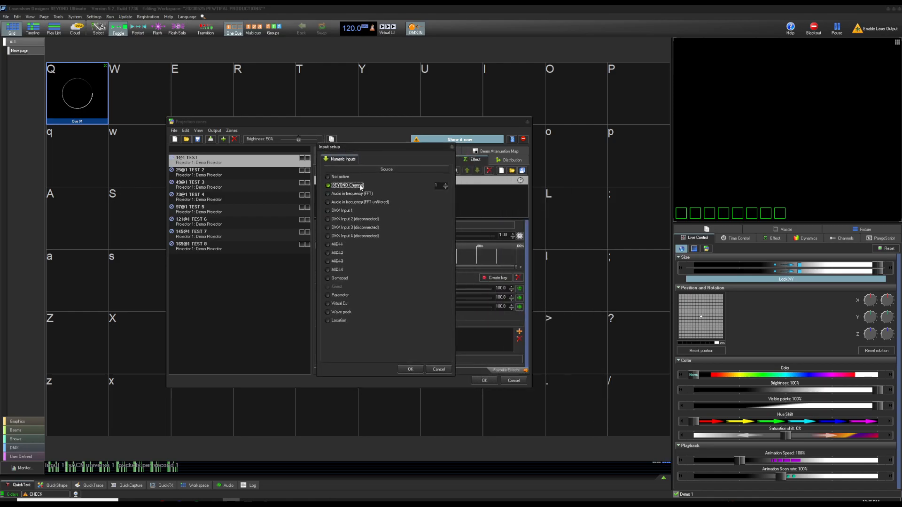
left_click_drag(358, 146, 483, 163)
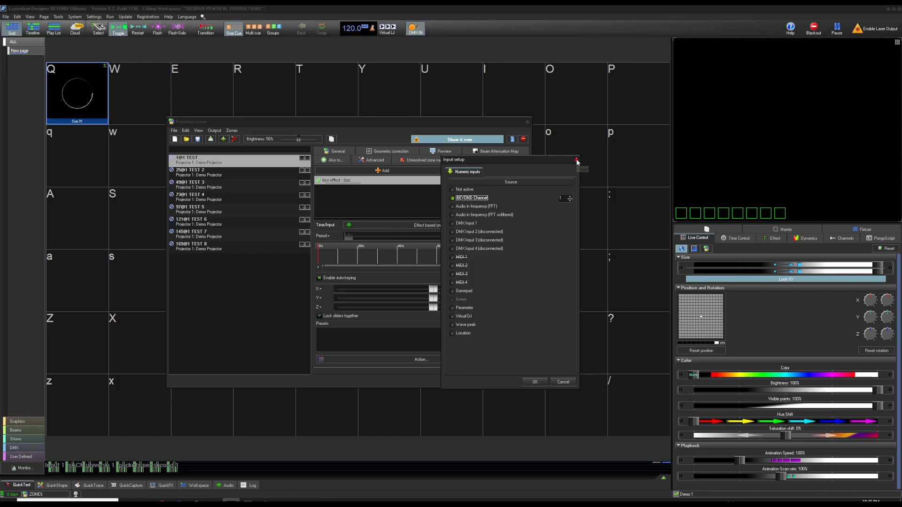
left_click(577, 160)
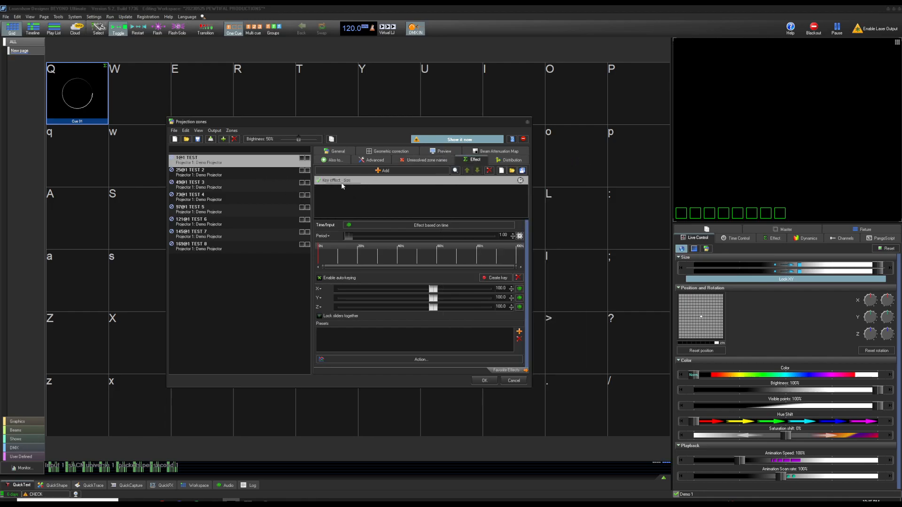
- Check the effect list of zone 25@1 TEST 2, return to 1@1 TEST, and open its custom DMX profile editor
left_click(226, 176)
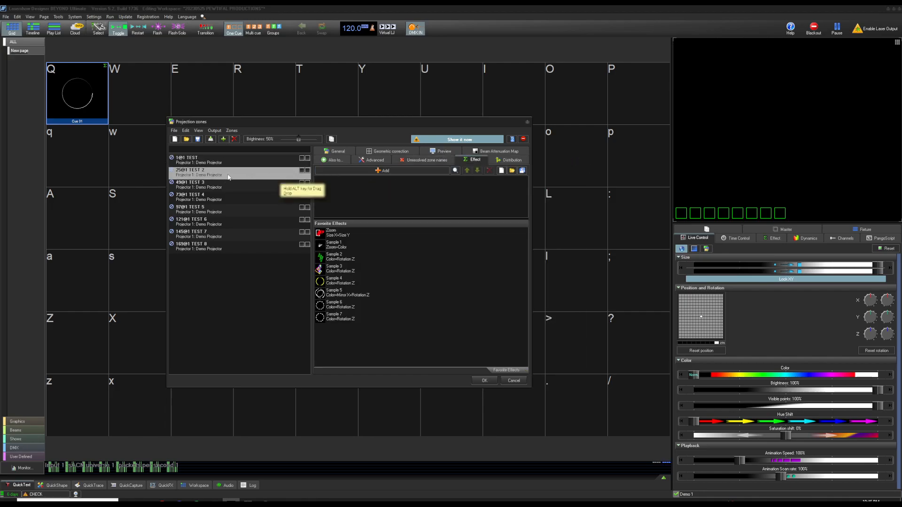
left_click(223, 160)
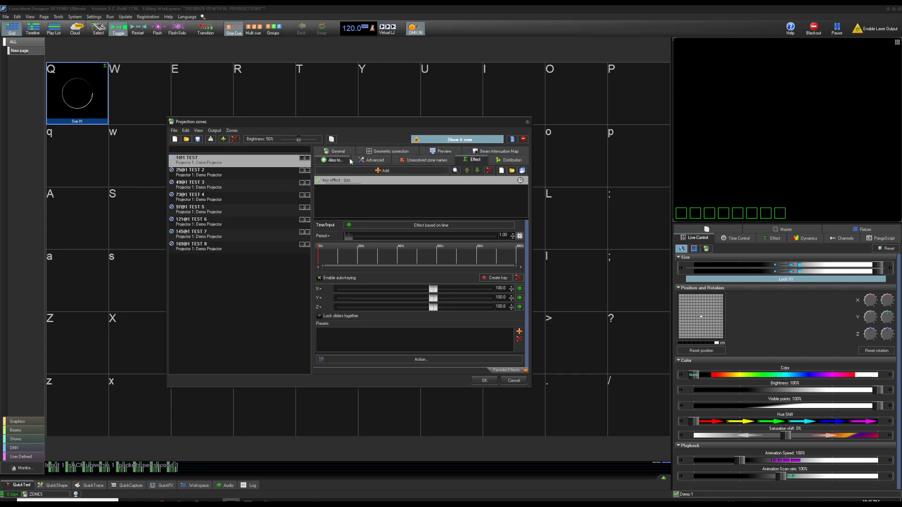
left_click(372, 160)
left_click(490, 314)
left_click_drag(469, 139, 470, 126)
mouse_move(478, 182)
left_mouse_down()
mouse_move(480, 190)
mouse_move(484, 177)
mouse_move(481, 204)
mouse_move(479, 179)
left_mouse_up()
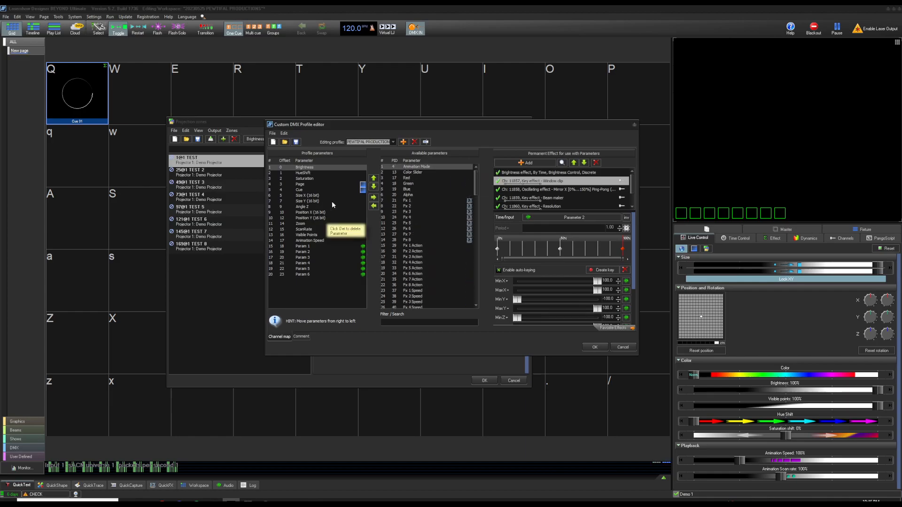
- Browse the numbered Param entries still available for the PEWTIFAL PRODUCTIONS profile
left_click_drag(360, 130, 360, 98)
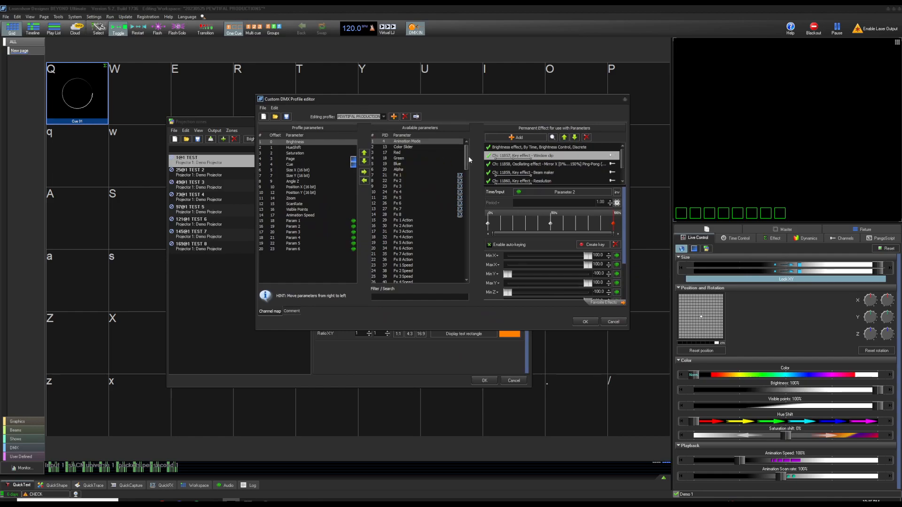
scroll(469, 156, "down", 3)
left_click_drag(423, 100, 329, 97)
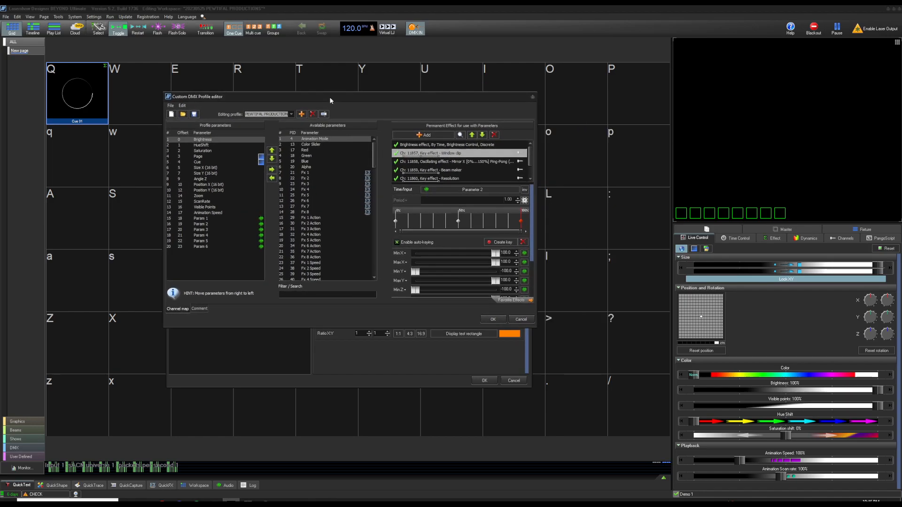
left_click_drag(377, 168, 388, 226)
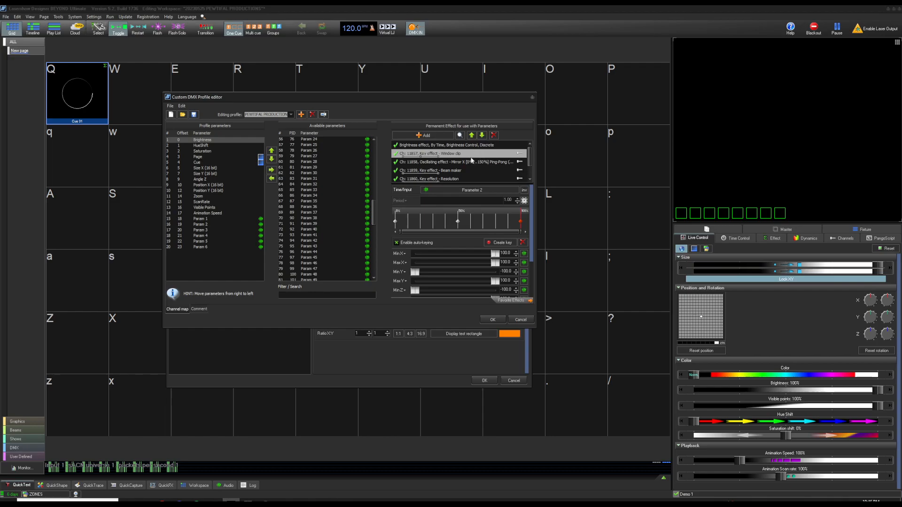
- Inspect the parameter inputs of the profile's permanent Mirror X, Beam maker and Resolution effects
left_click(527, 162)
scroll(530, 166, "down", 1)
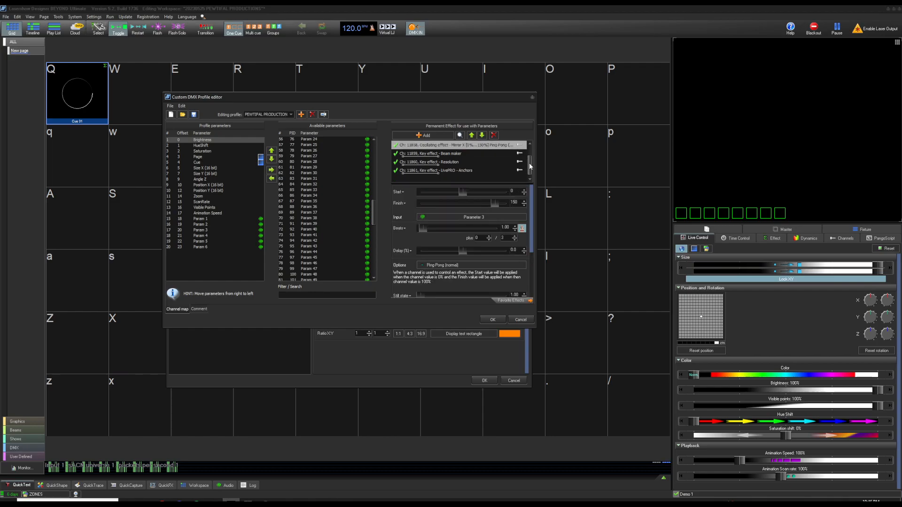
left_click(461, 155)
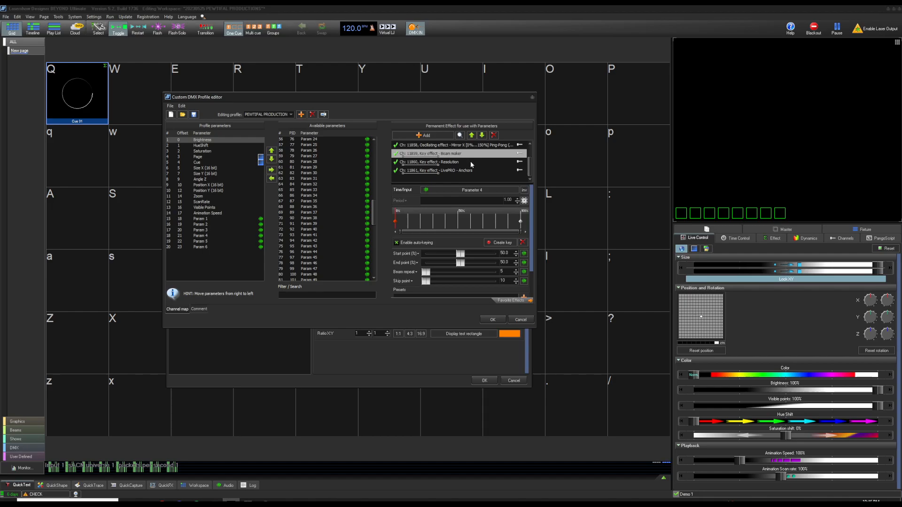
left_click(472, 163)
left_click_drag(530, 168, 529, 154)
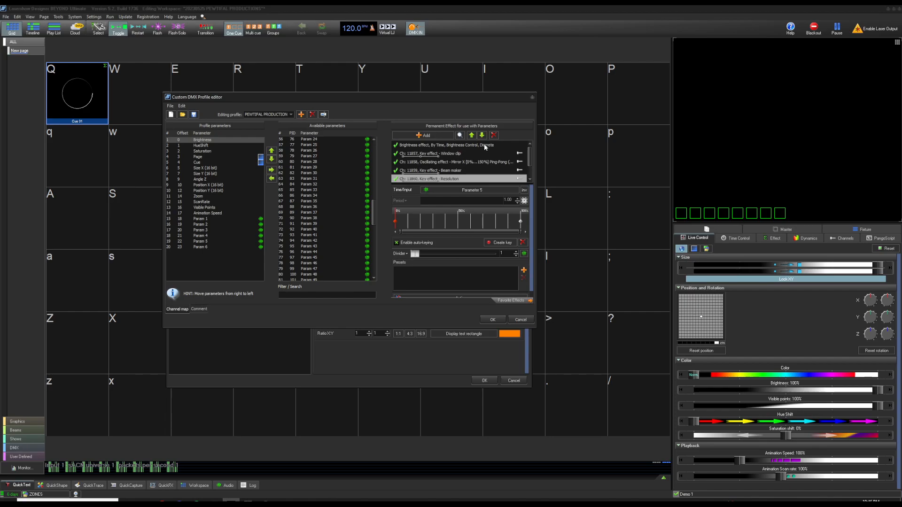
- Compare the parameter assignments of the permanent Brightness, Mirror X, Window clip, Beam maker and LivePRO - Anchors effects
left_click(423, 149)
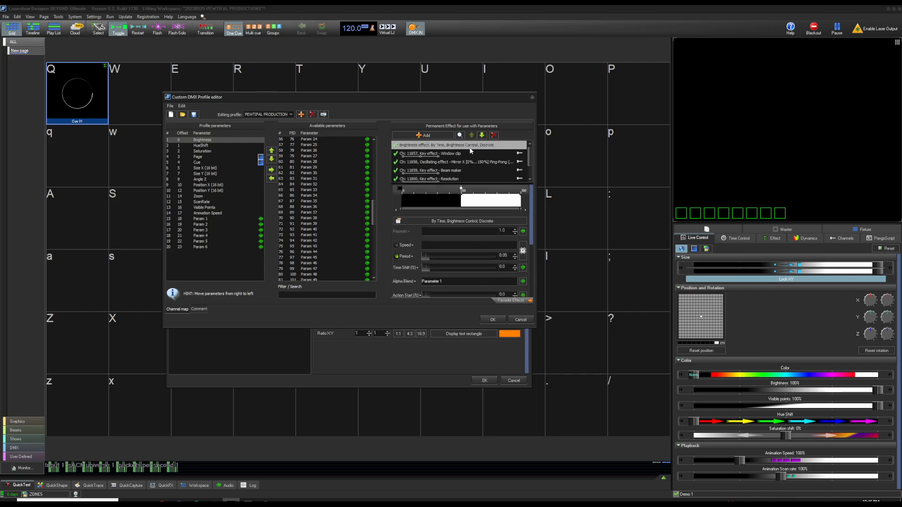
left_click(478, 162)
left_click(483, 154)
left_click(482, 146)
left_click(483, 154)
left_click(486, 171)
left_click_drag(529, 157, 530, 171)
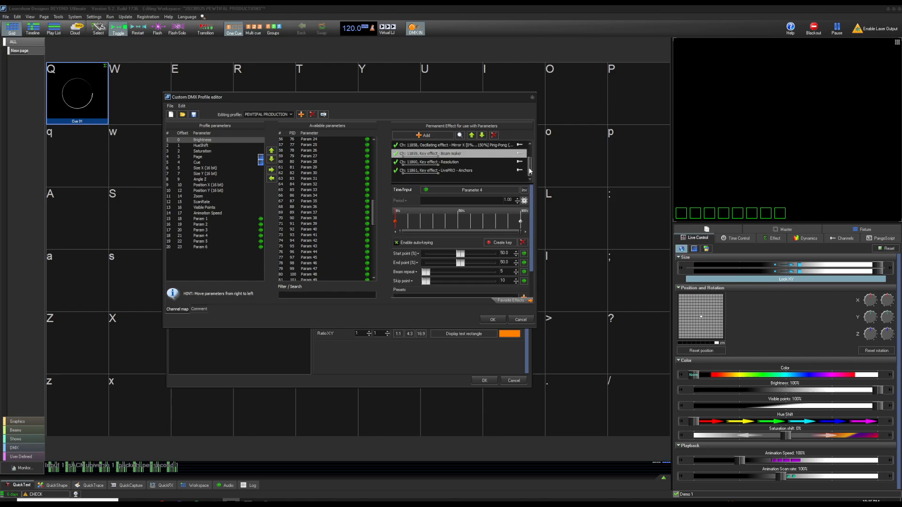
left_click(483, 170)
scroll(477, 170, "up", 2)
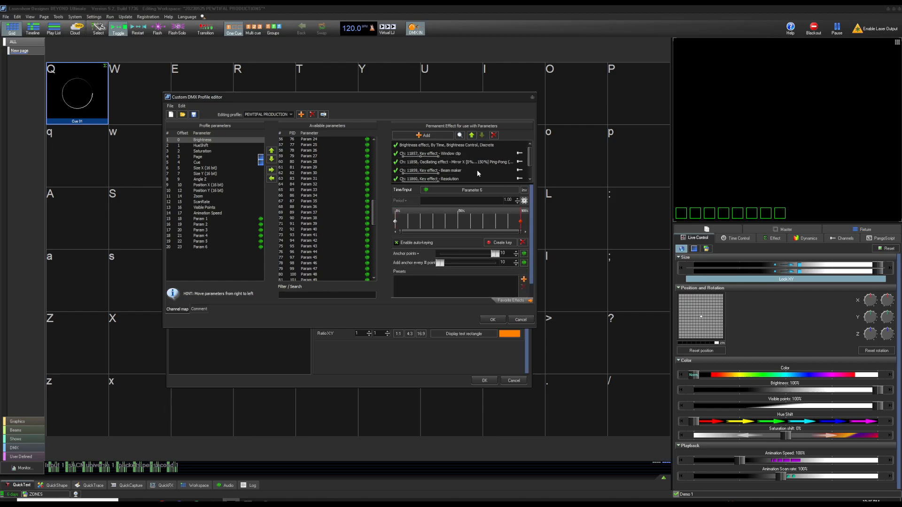
- Examine how the permanent Brightness effect's Alpha Blend input corresponds to the Param 1 entry and its offset in the profile
left_click(478, 145)
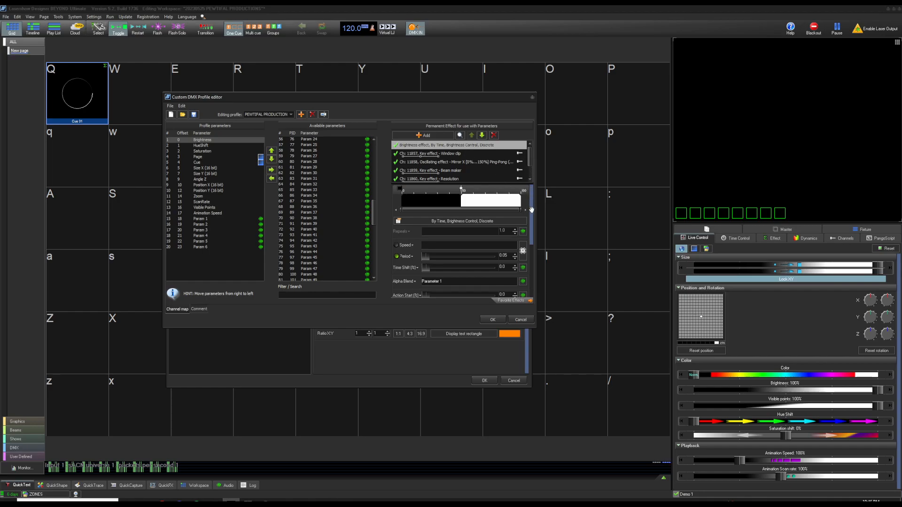
scroll(482, 212, "down", 3)
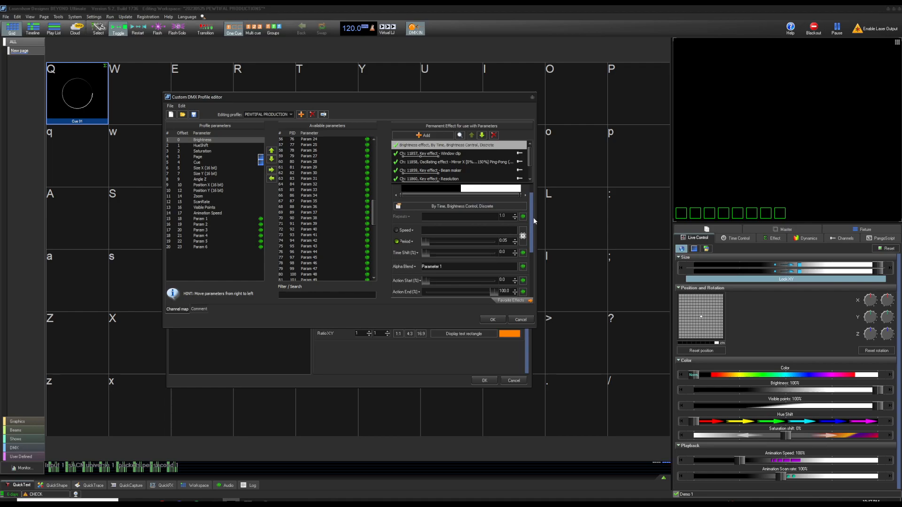
left_click_drag(534, 219, 538, 249)
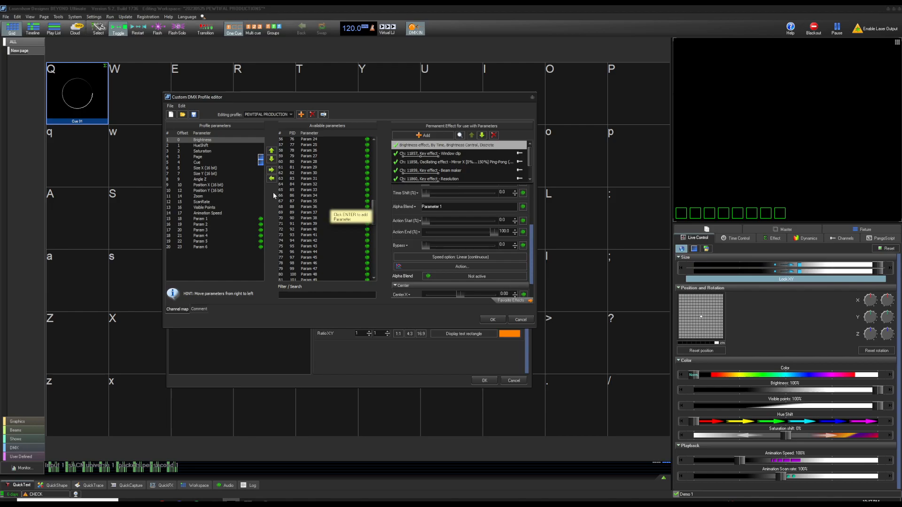
left_click(201, 220)
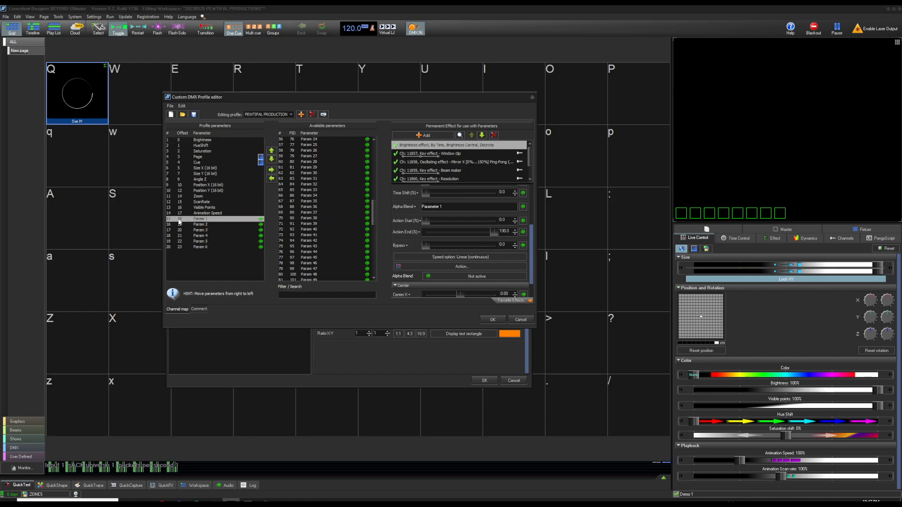
left_click(179, 140)
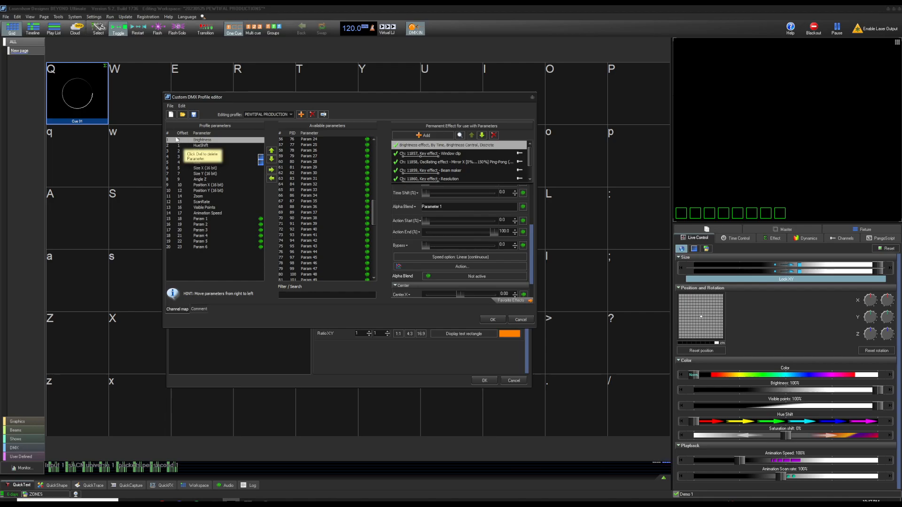
left_click(183, 219)
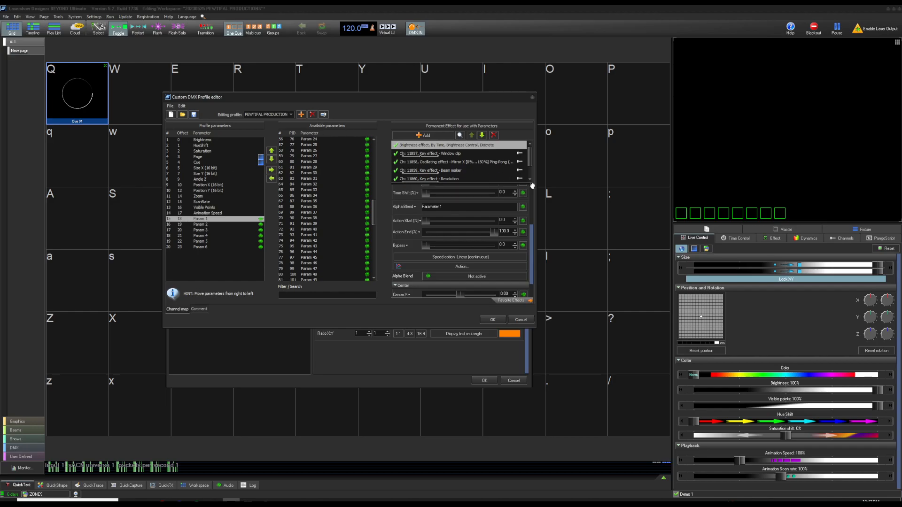
scroll(532, 231, "up", 3)
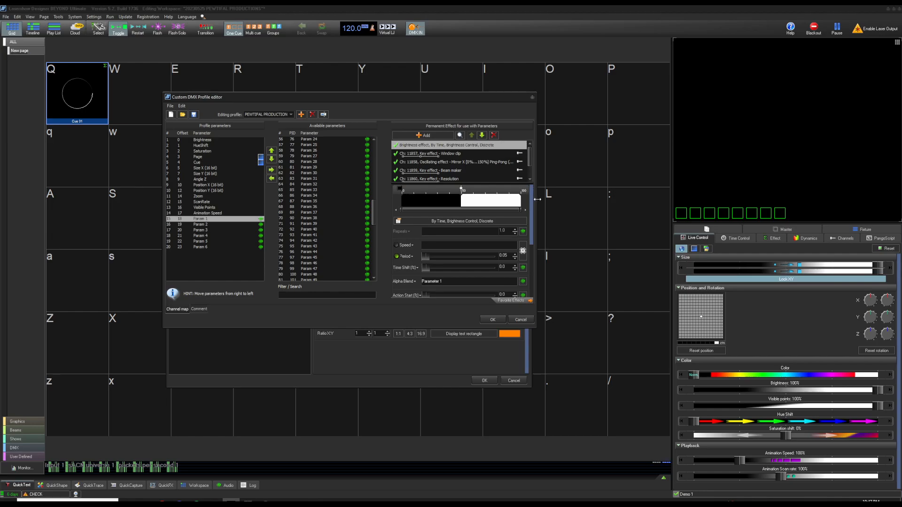
left_click_drag(532, 195, 533, 194)
left_click_drag(533, 197, 535, 191)
- Compare the profile's Position X and Position Y entries with the list of parameters still available
left_click(219, 191)
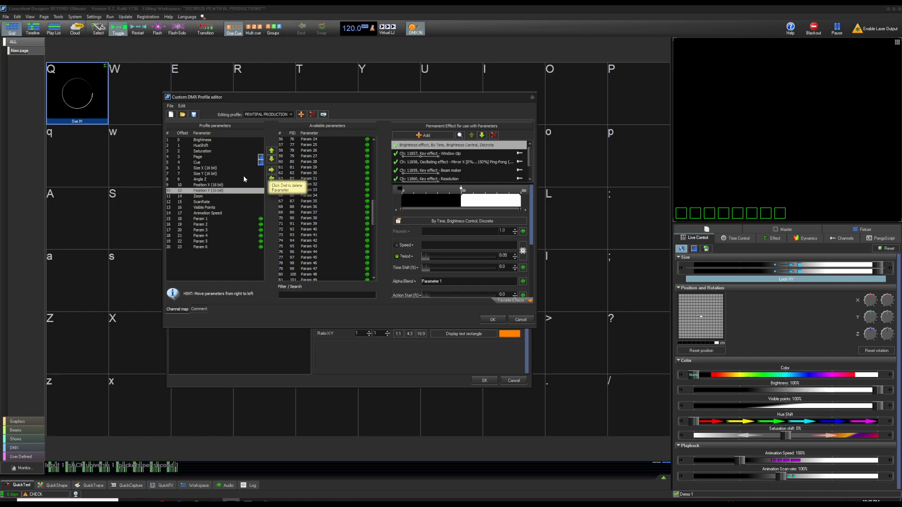
left_click(226, 186)
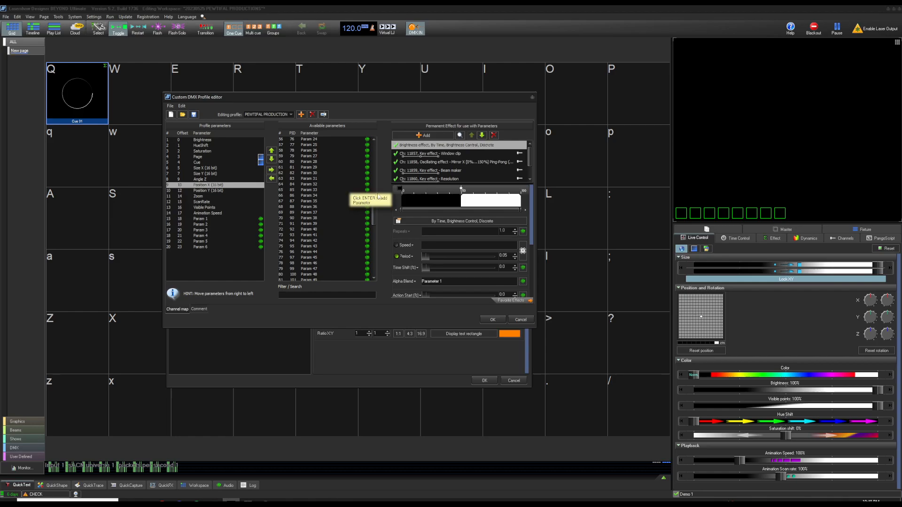
scroll(348, 205, "down", 4)
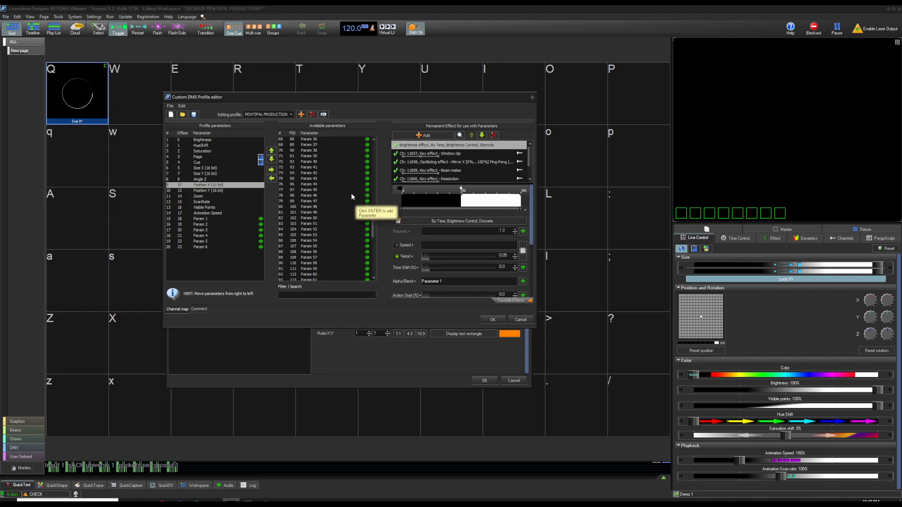
scroll(353, 195, "up", 20)
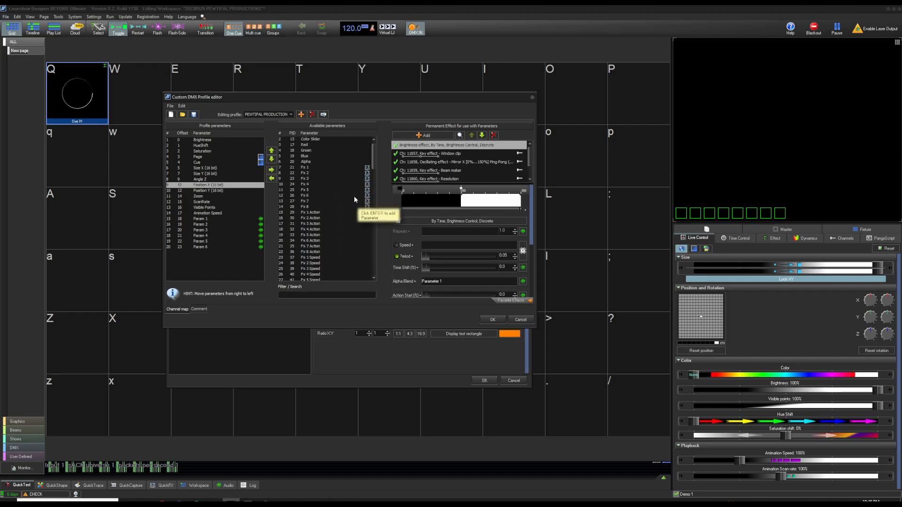
scroll(354, 196, "up", 1)
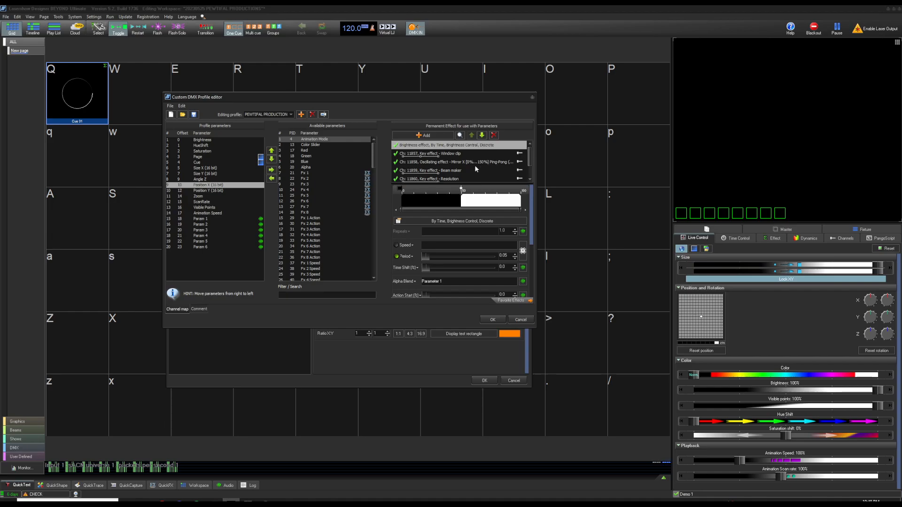
- Review the settings of the permanent effects from LivePRO - Anchors and Resolution back up to Window clip and Brightness
left_click_drag(529, 153, 532, 165)
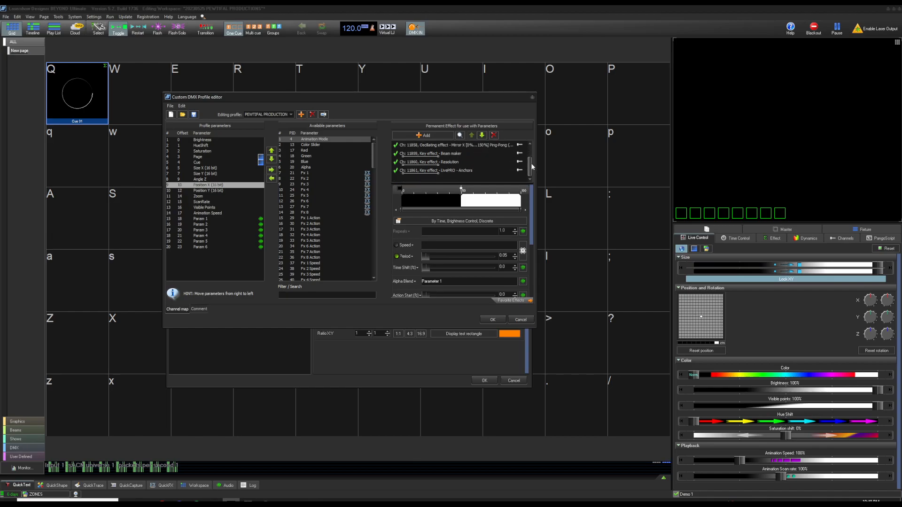
left_click(466, 173)
scroll(465, 172, "up", 2)
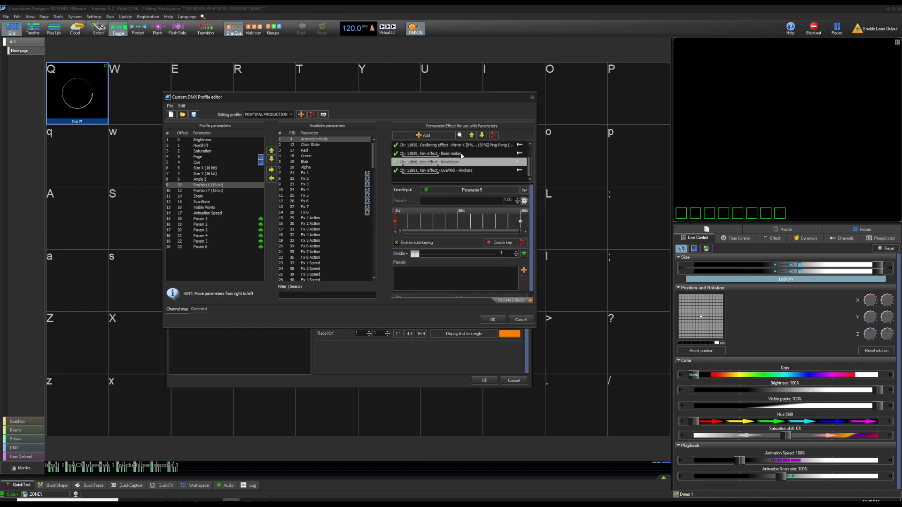
left_click(466, 170)
left_click(465, 163)
left_click(462, 146)
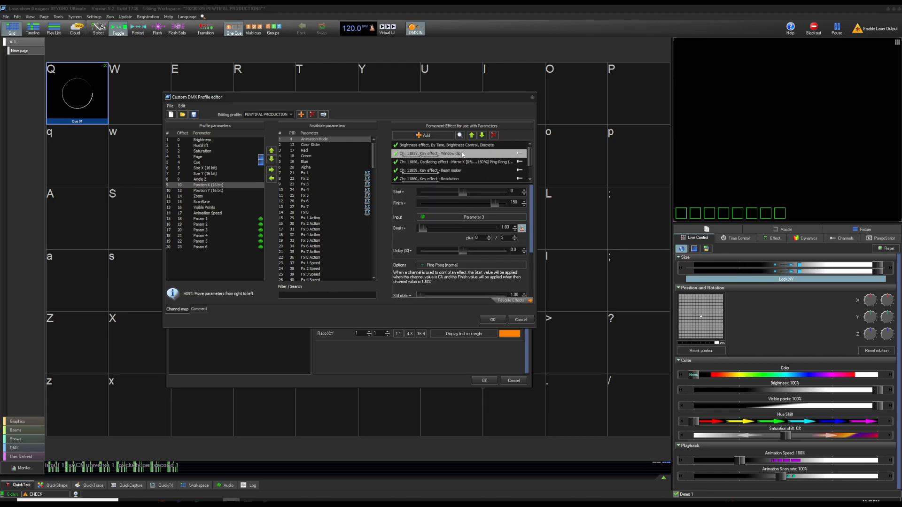
- Check which custom DMX profiles can be edited and keep PEWTIFAL PRODUCTIONS as the profile being edited
left_click_drag(322, 97, 332, 125)
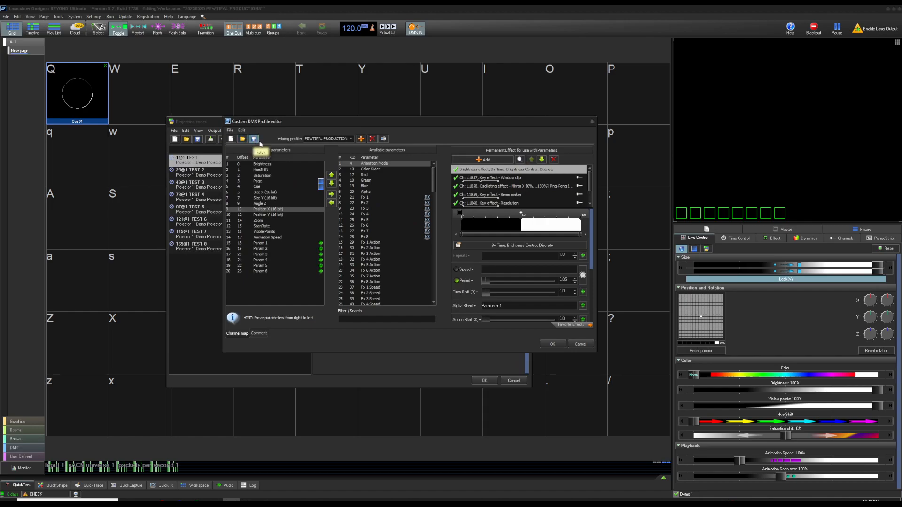
left_click(338, 139)
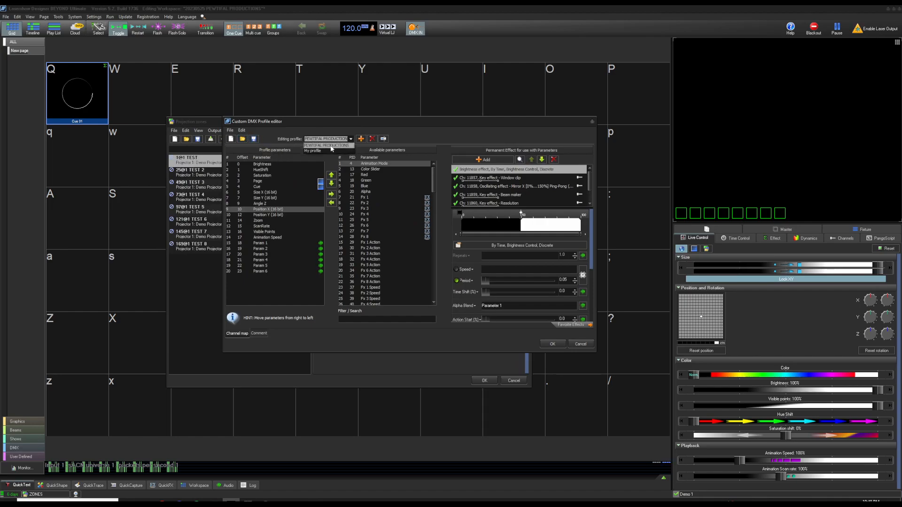
left_click(331, 148)
left_click_drag(331, 123, 271, 124)
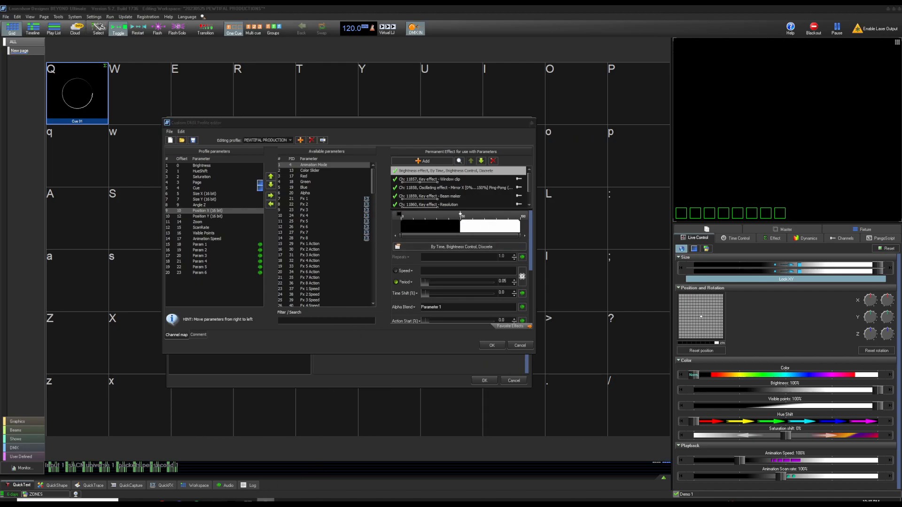
- Switch to OBS, make the Display Capture source visible and move it above the BEYOND source
left_click_drag(901, 153, 295, 96)
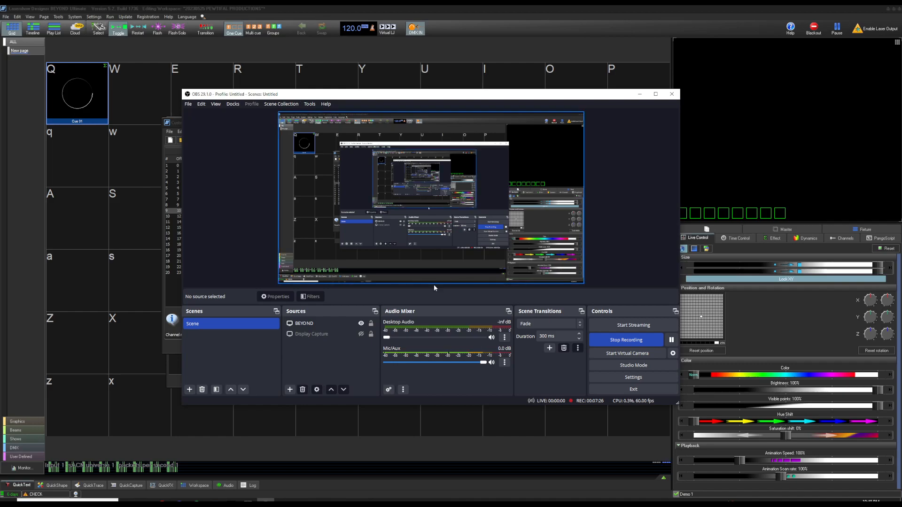
left_click(359, 334)
left_click(361, 334)
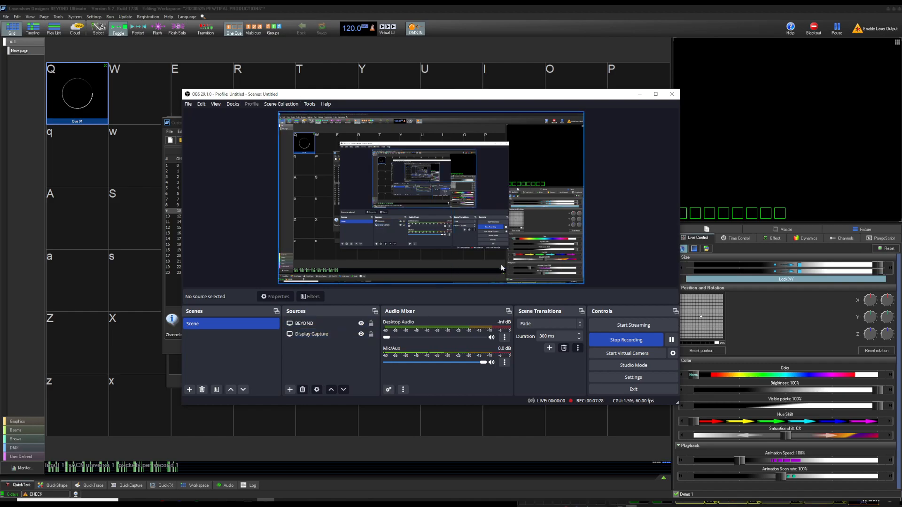
left_click_drag(360, 335, 321, 323)
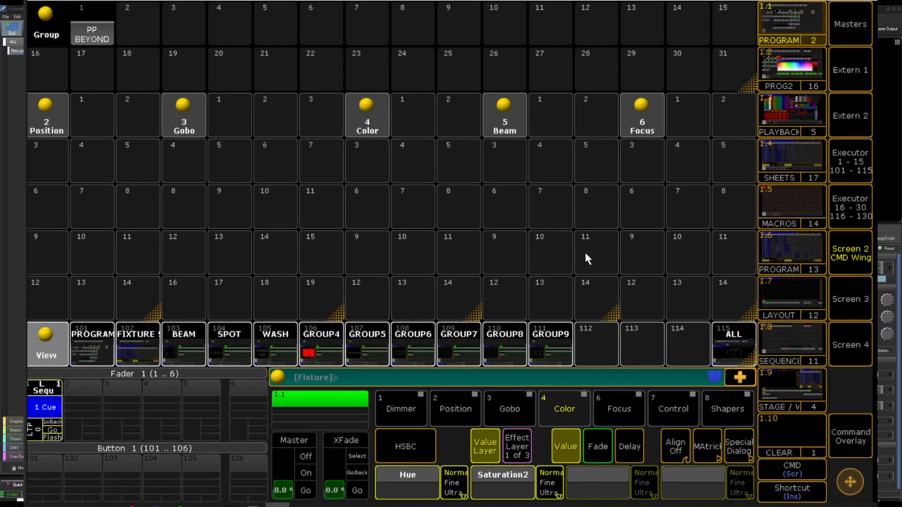
- Switch to grandMA2 and open the Patch & Fixture Schedule from the console setup
left_click(851, 437)
left_click(781, 157)
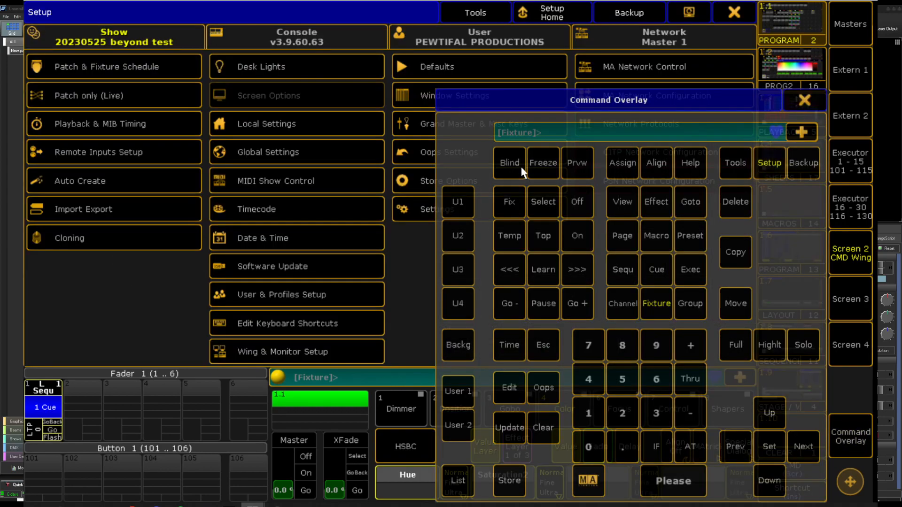
left_click(144, 69)
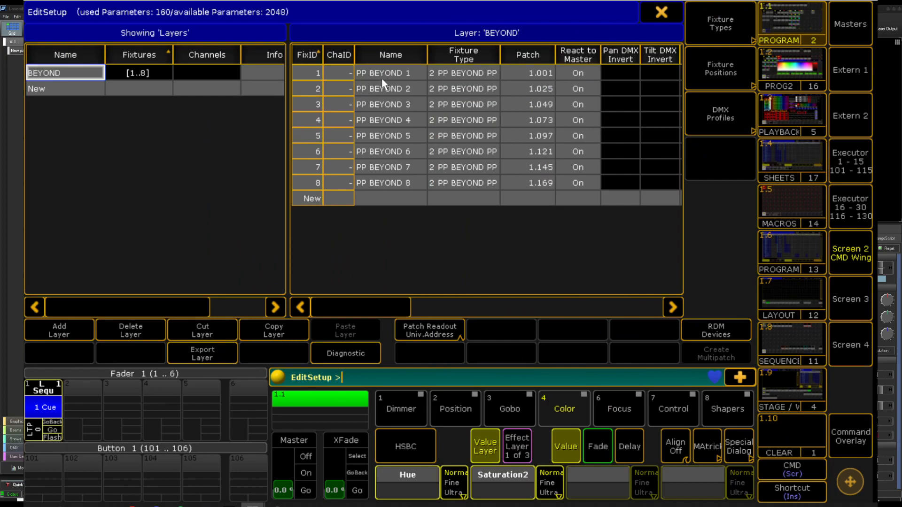
- Create a new fixture layer named Beyond Vid in the patch
left_click(76, 87)
left_click(370, 264)
type("Beryon")
key("BackSpace")
key("BackSpace")
key("BackSpace")
key("BackSpace")
type("yond V")
key("Return")
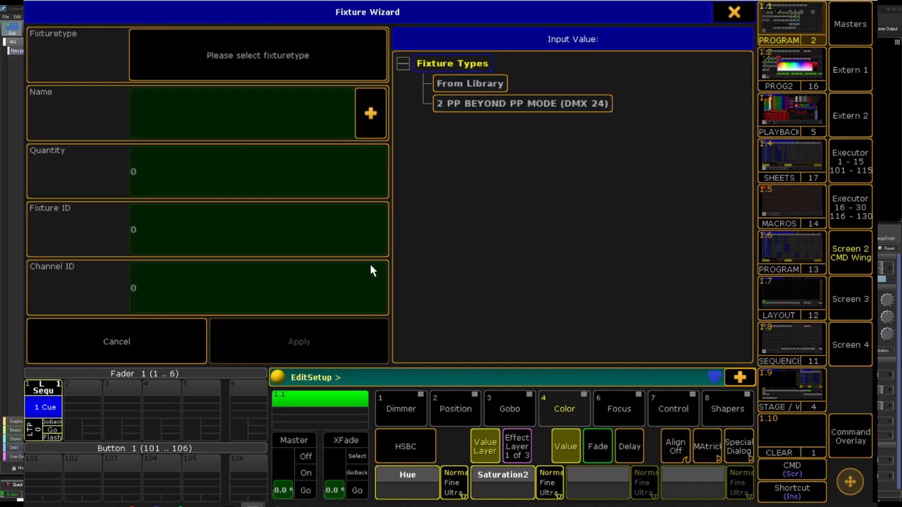
- Compare the Max and Mid modes of the Pangolin Beyond library fixture and import the 32-channel Mid mode
left_click(471, 83)
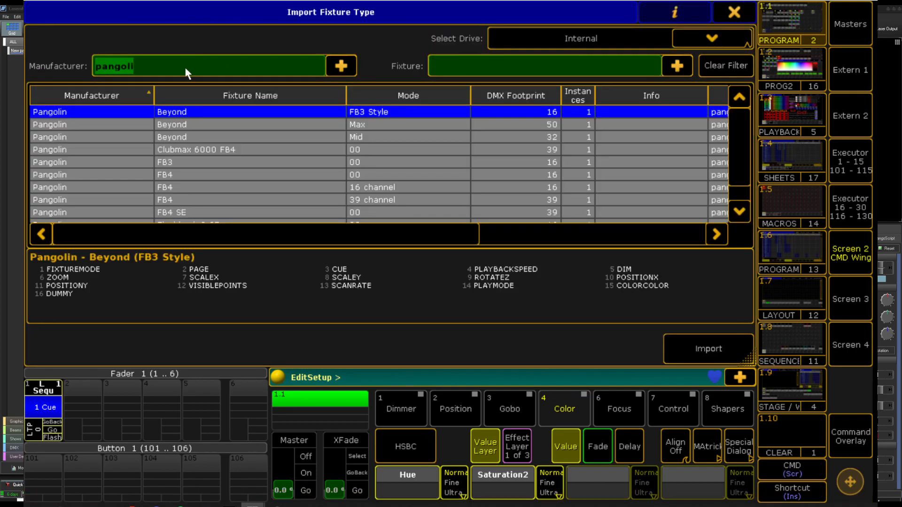
left_click(190, 122)
left_click(196, 137)
left_click(177, 124)
left_click(178, 137)
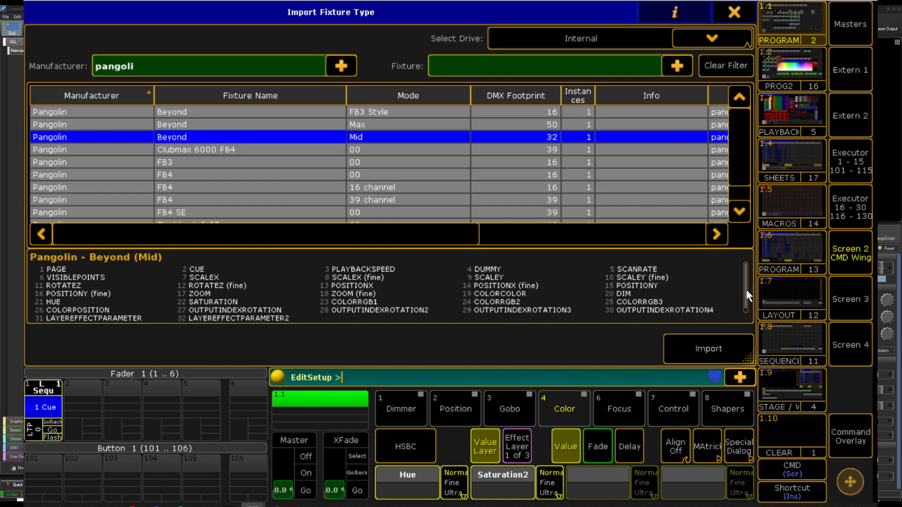
left_click_drag(746, 283, 746, 261)
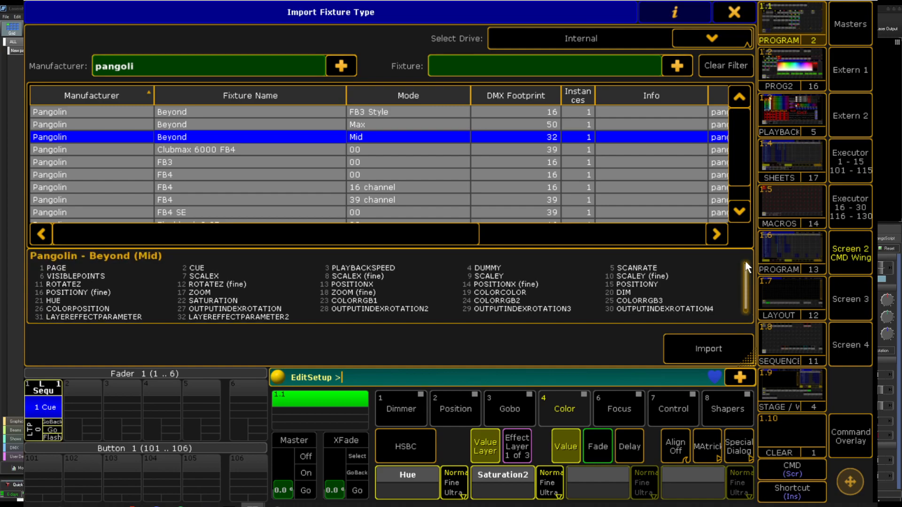
left_click(234, 140)
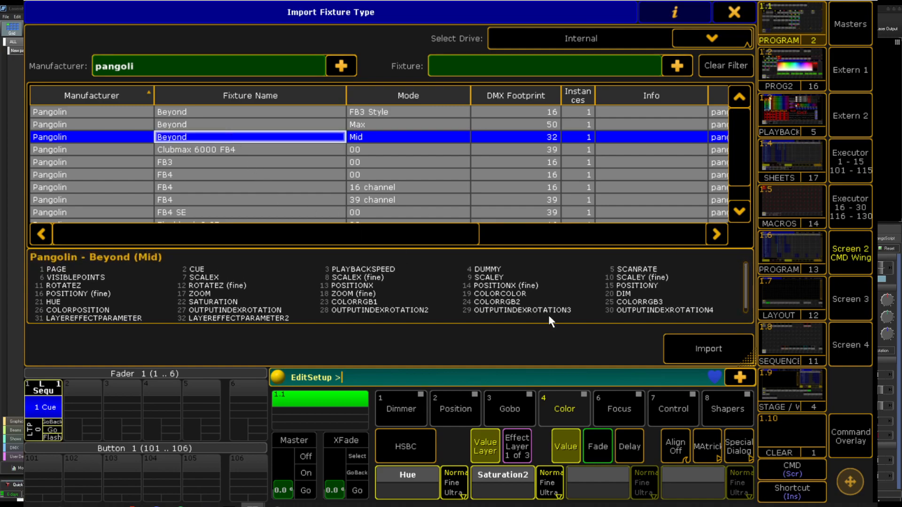
left_click(681, 348)
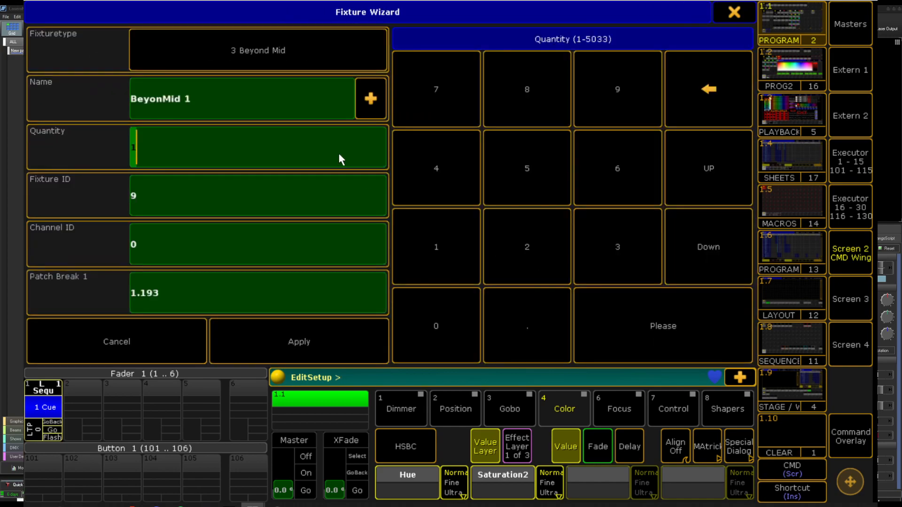
- Add 8 Beyond Mid fixtures starting at fixture ID 11 and patched from DMX address 2.1
type("8")
left_click(59, 291)
type("2.1")
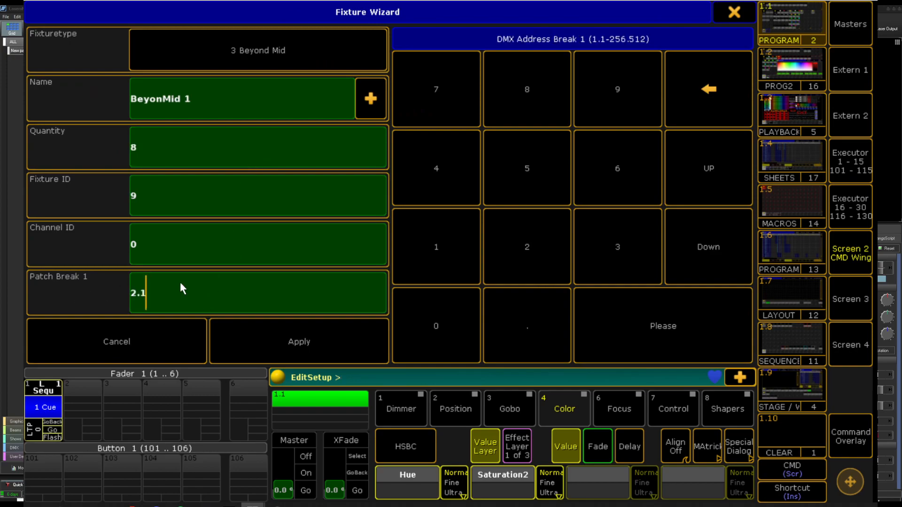
left_click(83, 186)
type("11")
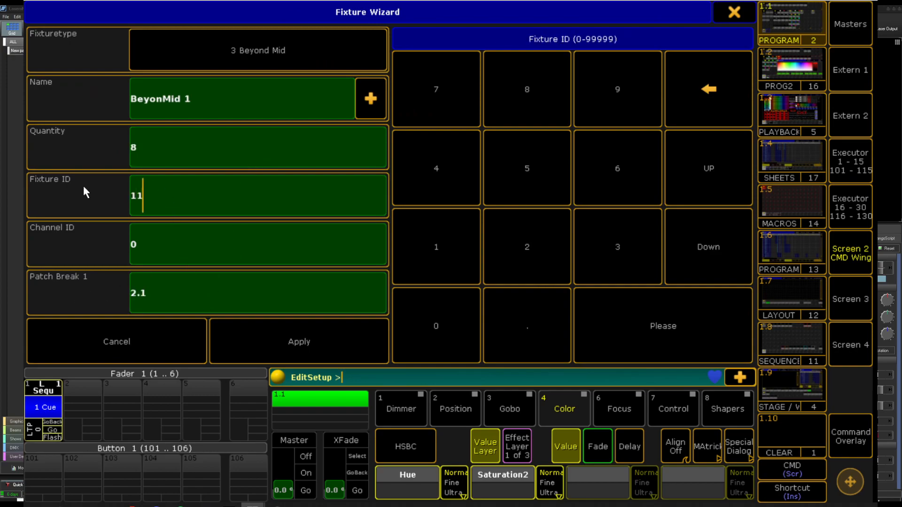
left_click(316, 334)
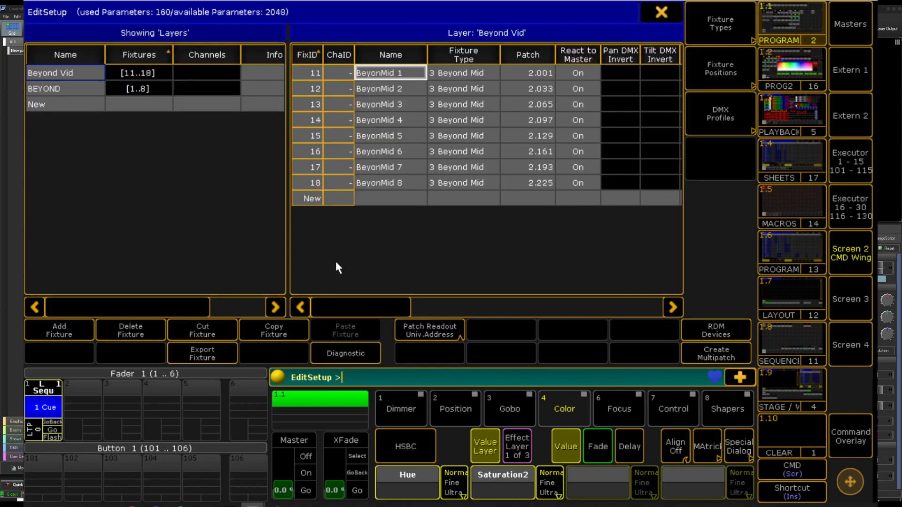
- Check the fixtures in the Beyond Vid layer and open the show's fixture type list
left_click(141, 88)
left_click(144, 76)
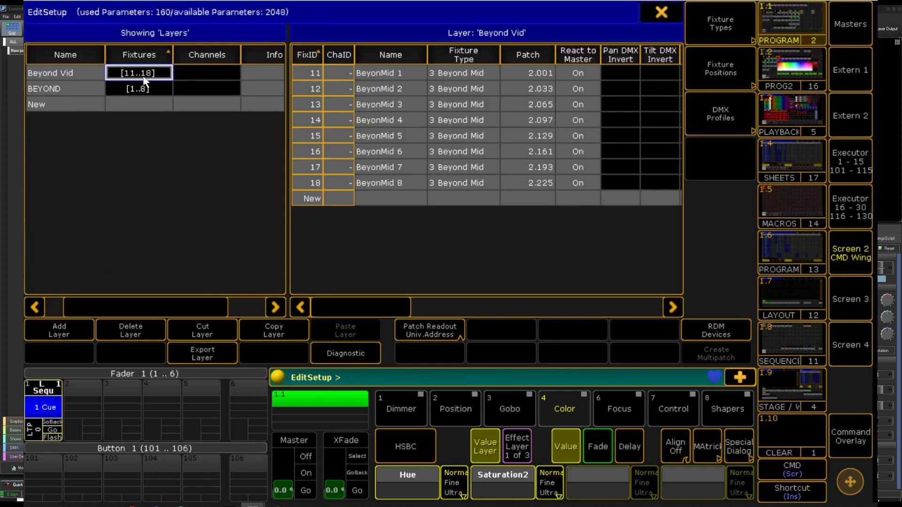
left_click(400, 74)
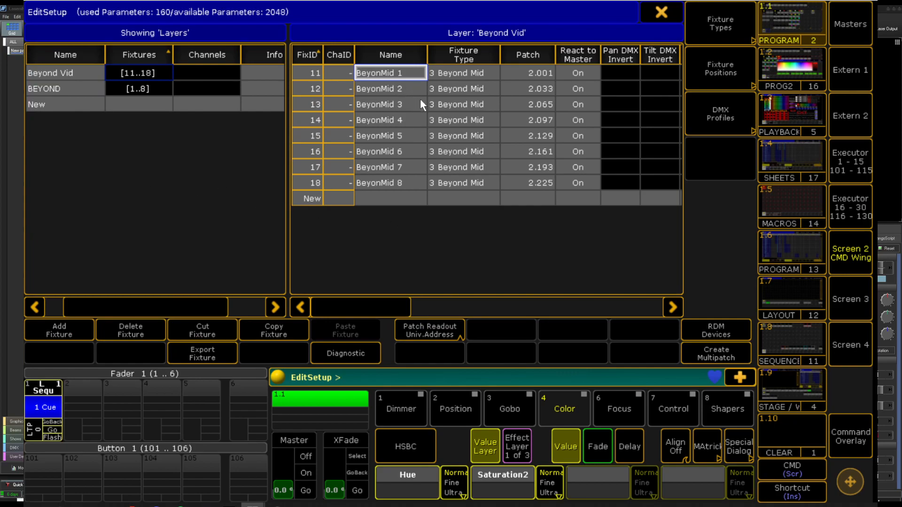
left_click(719, 37)
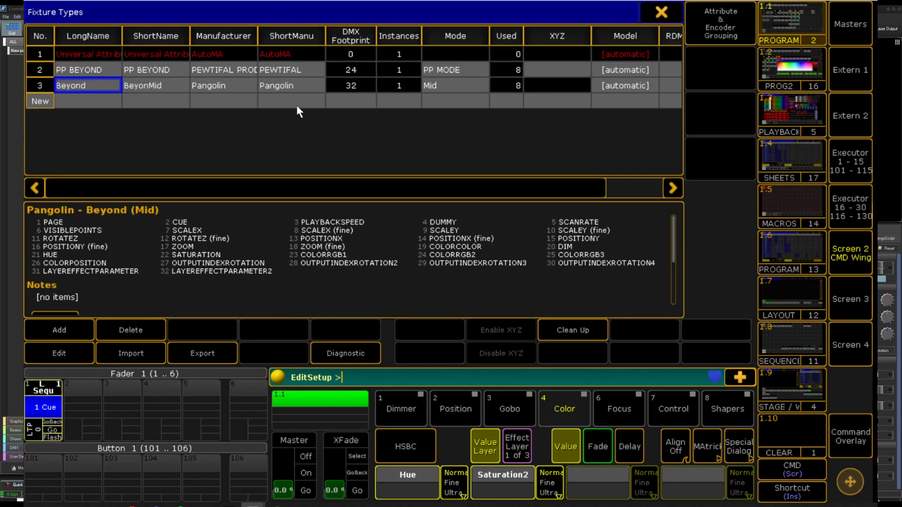
- Open the Pangolin Beyond Mid fixture type from the fixture type list for editing
left_click(99, 89)
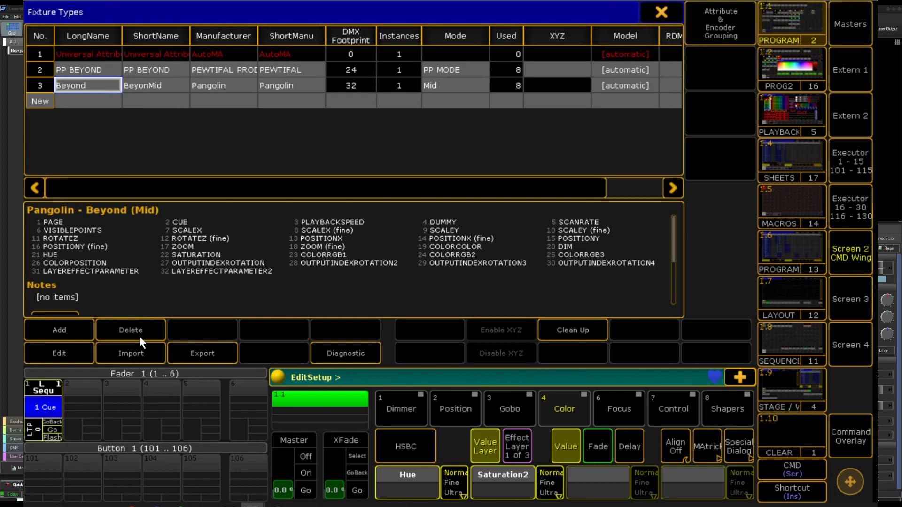
left_click(170, 84)
left_click(280, 90)
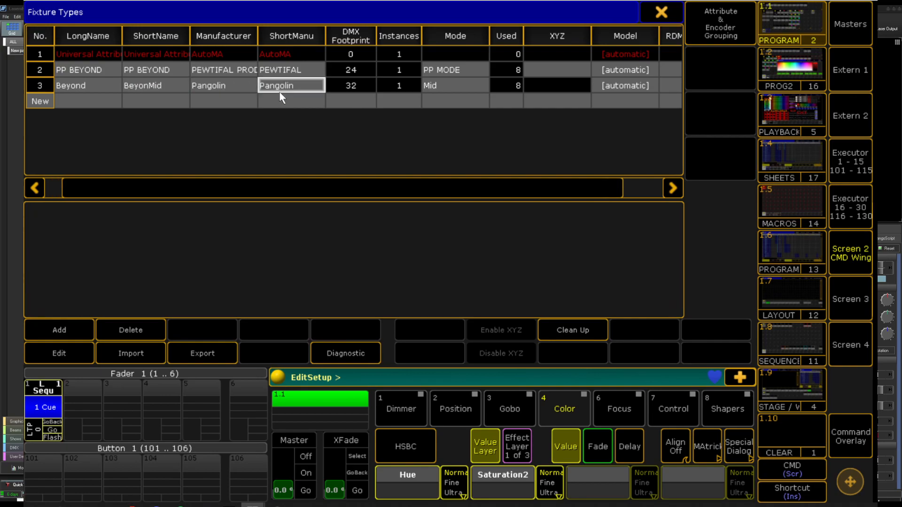
left_click(207, 86)
left_click(157, 86)
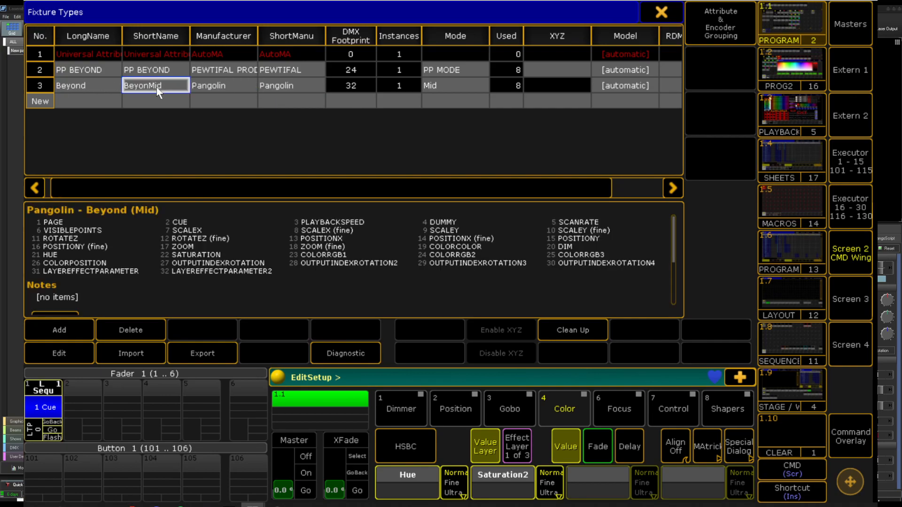
left_click(89, 88)
left_click(74, 356)
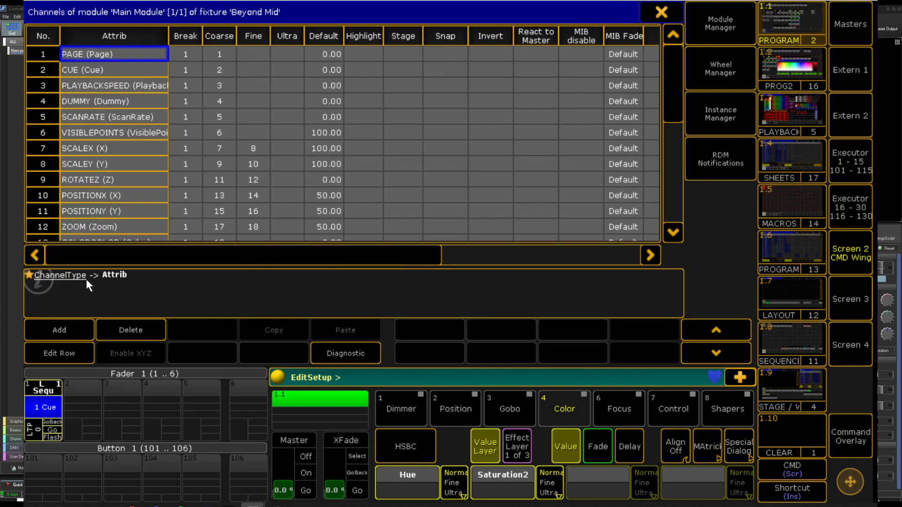
- Review the whole channel list of the Beyond Mid fixture type, from Page to the layer effect parameters
left_click(138, 86)
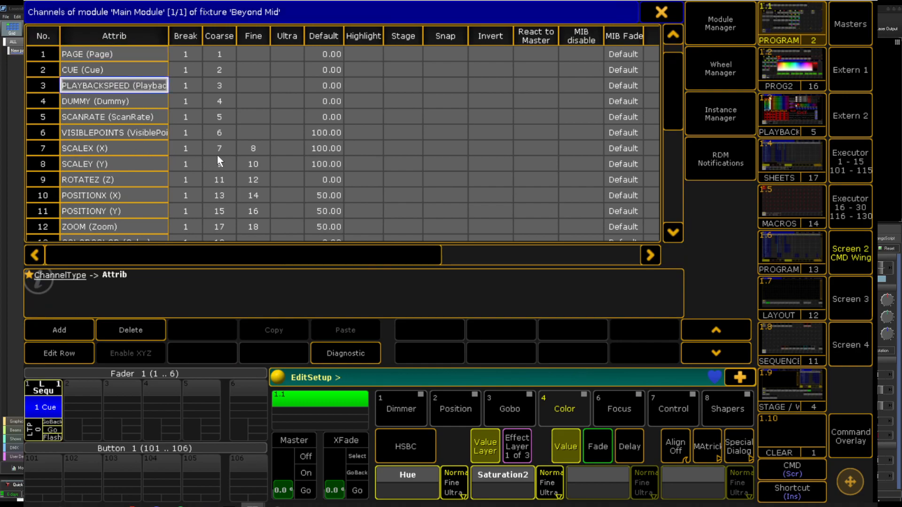
key("Down")
key("Down")
key("Down")
key("Down")
key("Down")
key("Down")
key("Down")
key("Down")
key("Down")
key("Down")
key("Down")
key("Down")
key("Down")
key("Down")
key("Down")
key("Down")
key("Down")
key("Down")
key("Down")
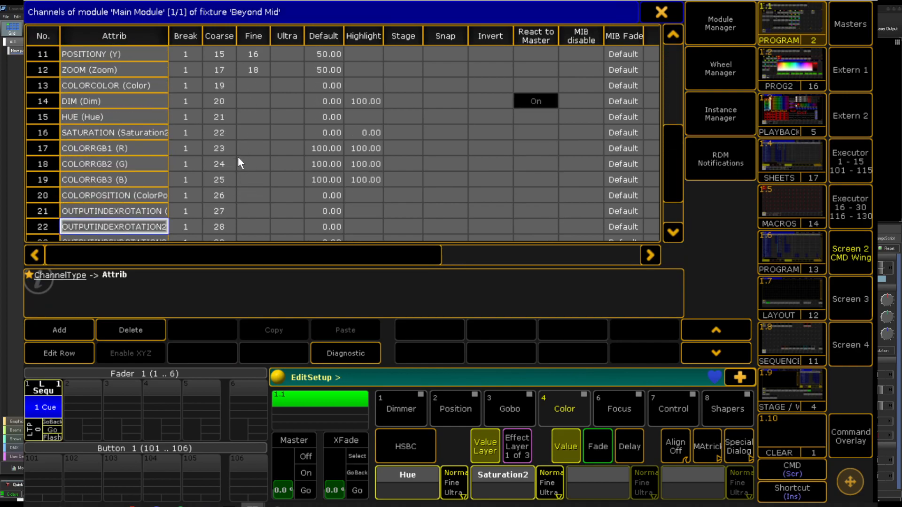
key("Down")
key("Down")
key("Down")
key("Down")
key("Up")
key("Up")
key("Up")
key("Up")
key("Up")
key("Up")
key("Up")
key("Up")
key("Up")
key("Up")
key("Up")
key("Up")
key("Up")
key("Up")
key("Up")
key("Up")
key("Up")
key("Up")
key("Up")
key("Up")
key("Up")
key("Up")
key("Up")
key("Up")
key("Up")
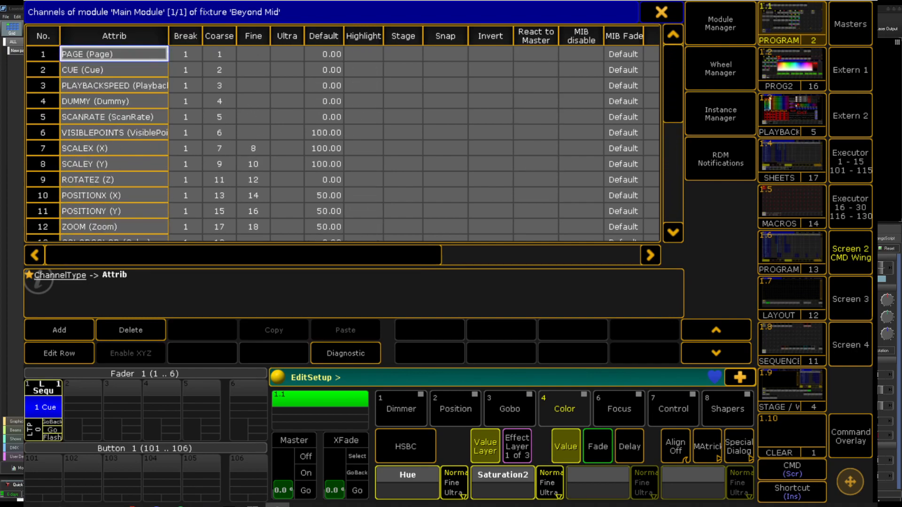
- Shrink the fixture channel window to sit beside BEYOND's Custom DMX Profile editor and move the OBS window out of the way
left_click_drag(338, 126, 477, 191)
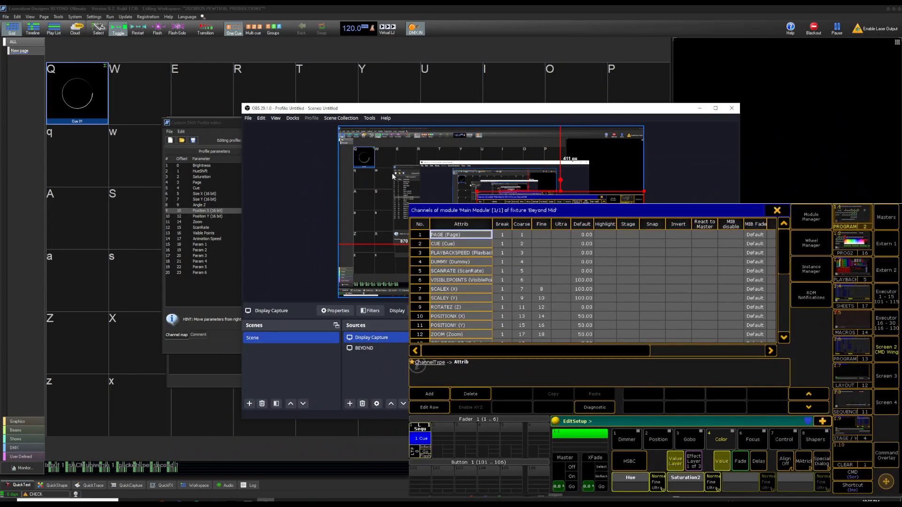
left_click_drag(696, 108, 712, 94)
left_click(716, 94)
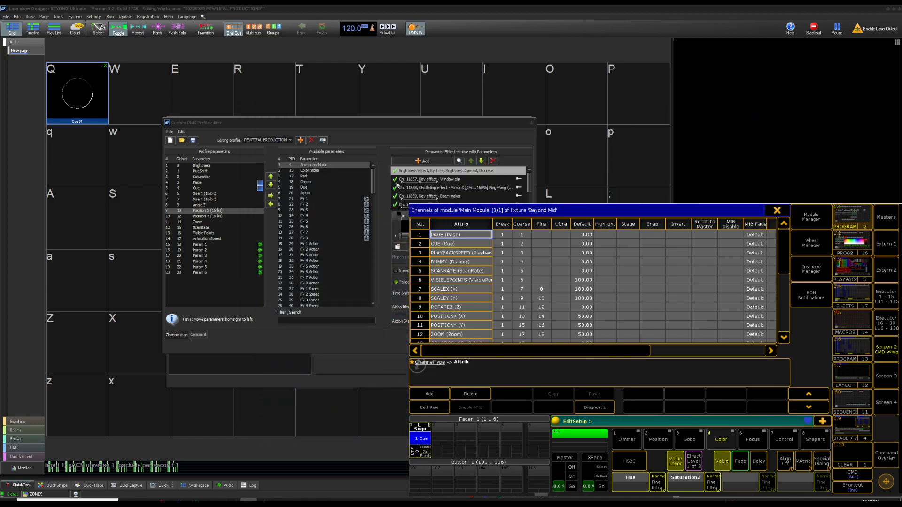
- Compare the profile's Brightness parameter with the fixture's Dim channel, and examine the Coarse, Fine and Ultra assignments of Dim and Position X/Y
left_click(234, 166)
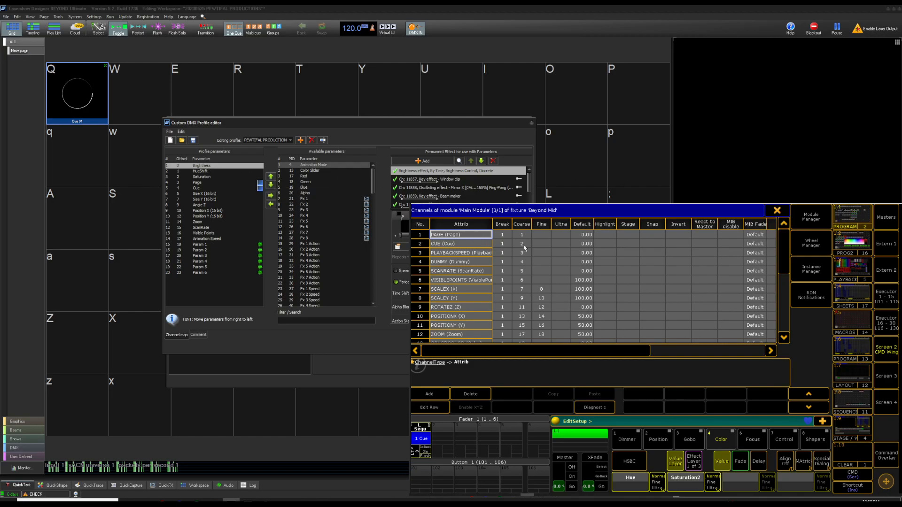
left_click(484, 273)
scroll(472, 301, "down", 12)
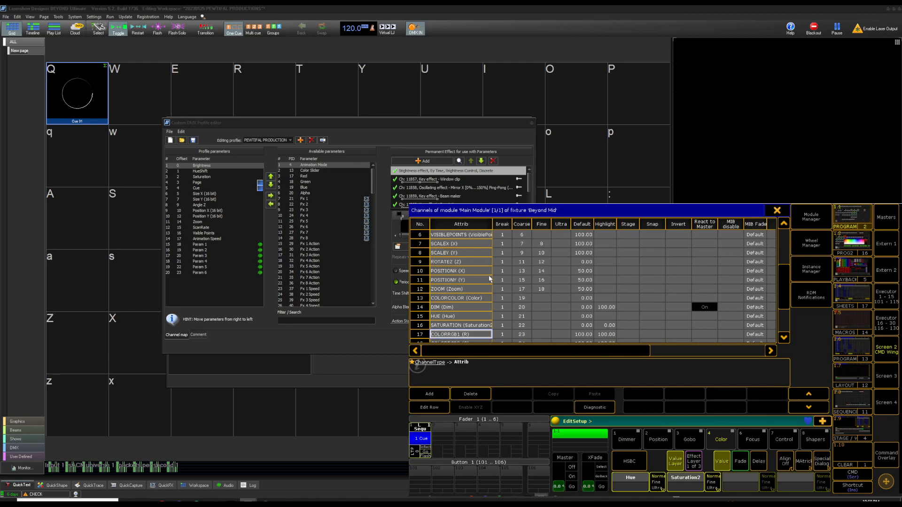
left_click(465, 308)
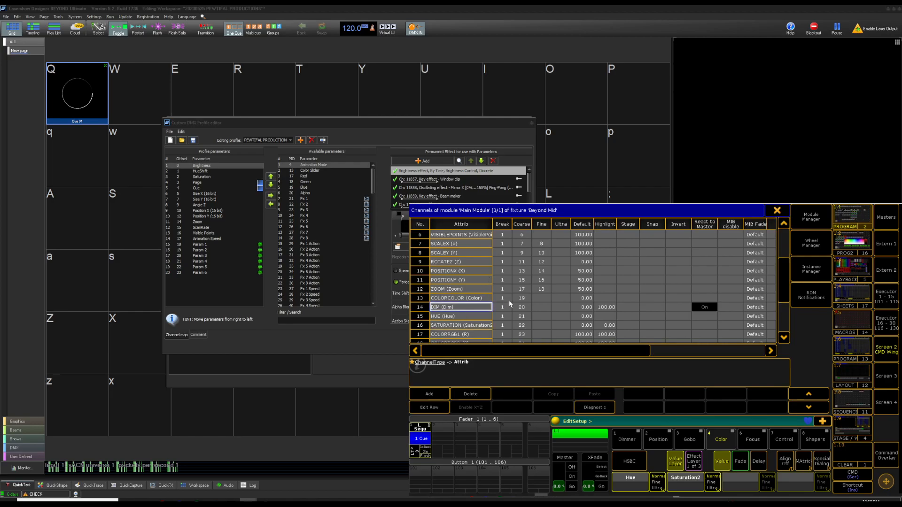
left_click(501, 309)
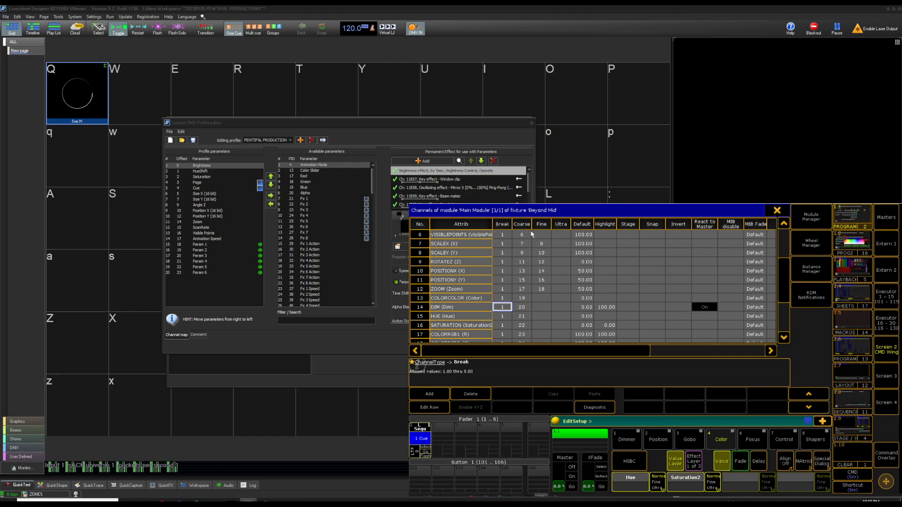
key("Right")
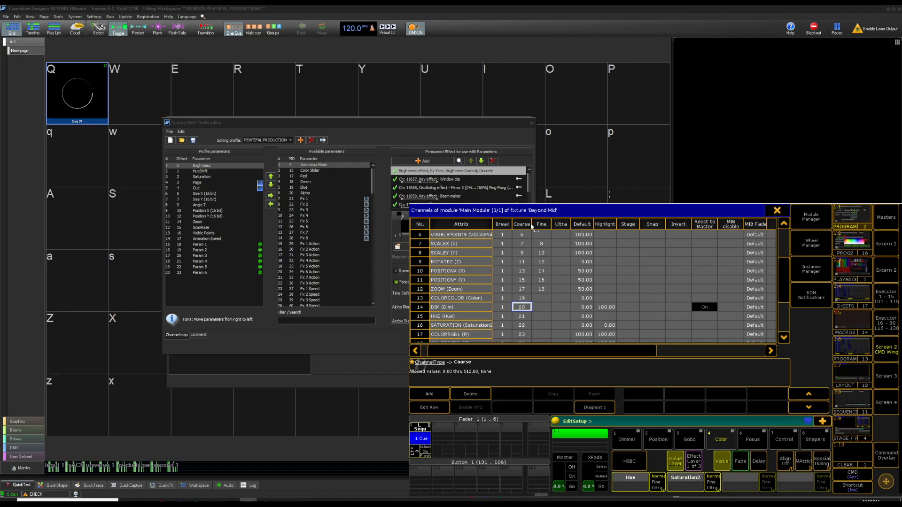
key("Down")
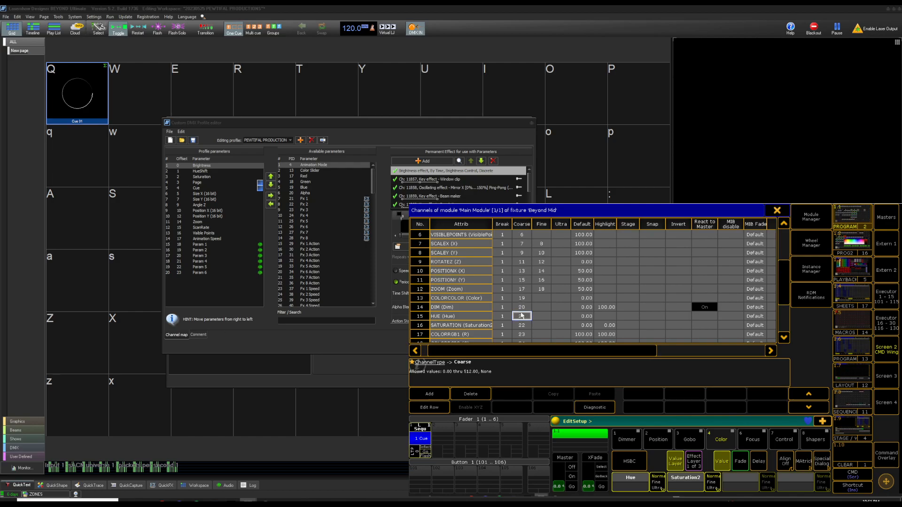
left_click(521, 271)
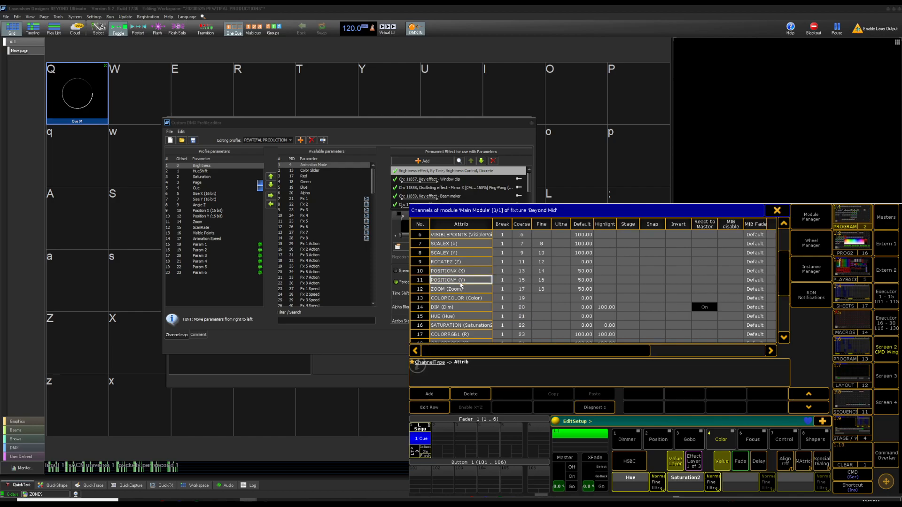
left_click(521, 279)
left_click(525, 271)
key("Right")
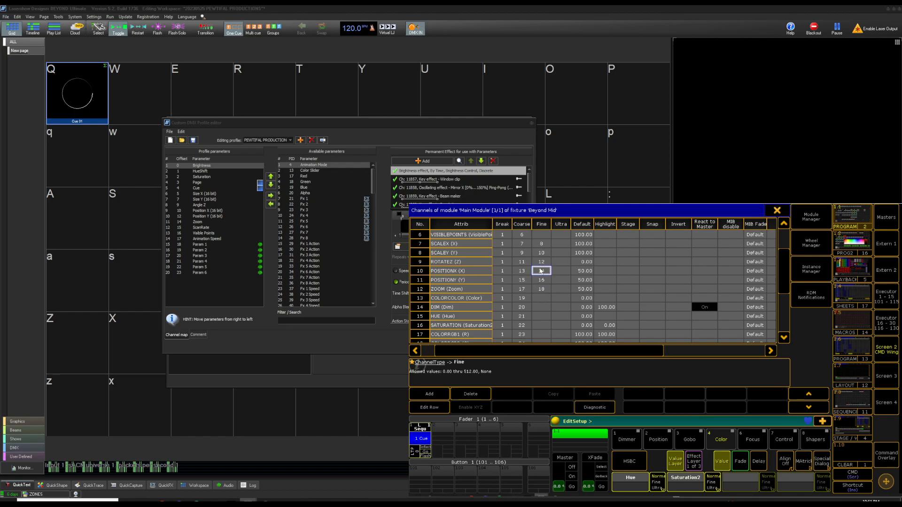
left_click(558, 272)
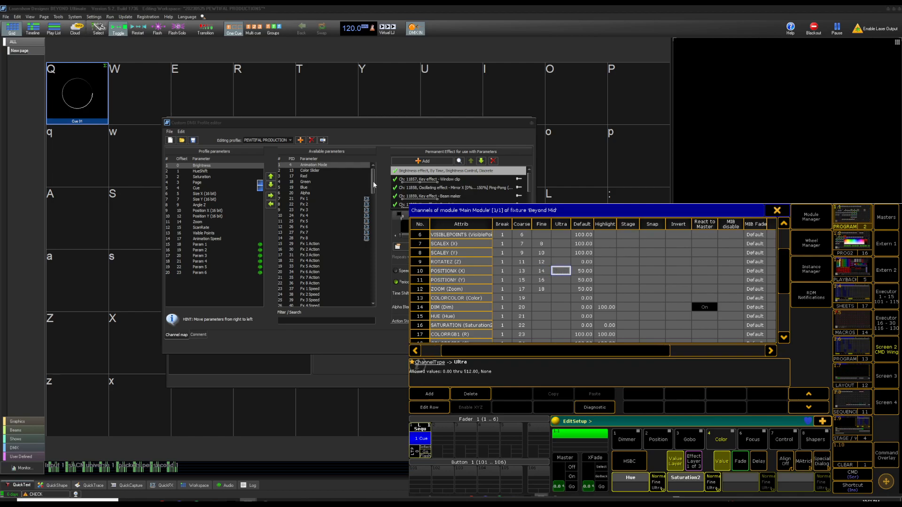
- Look through the profile's available parameters for the 24-bit Color Params that would use an ultra channel
left_click_drag(373, 185, 377, 215)
scroll(379, 207, "up", 3)
left_click(332, 228)
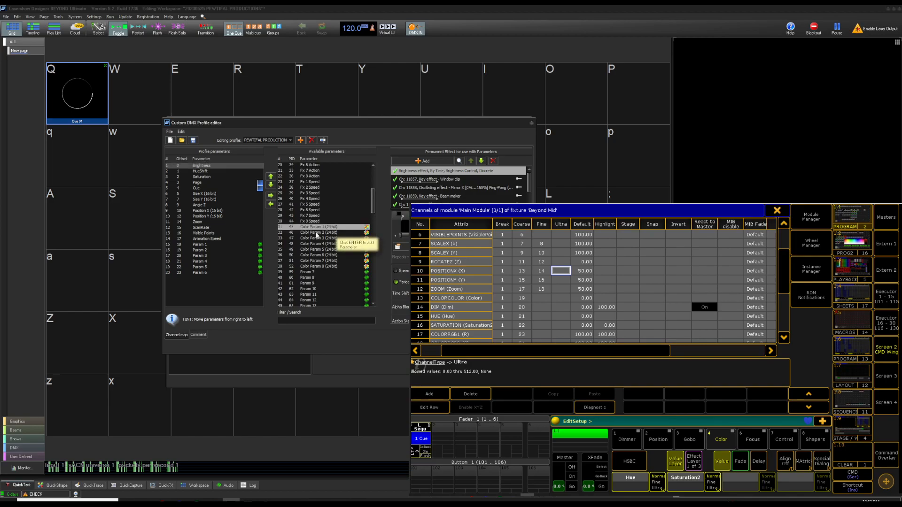
left_click(321, 232)
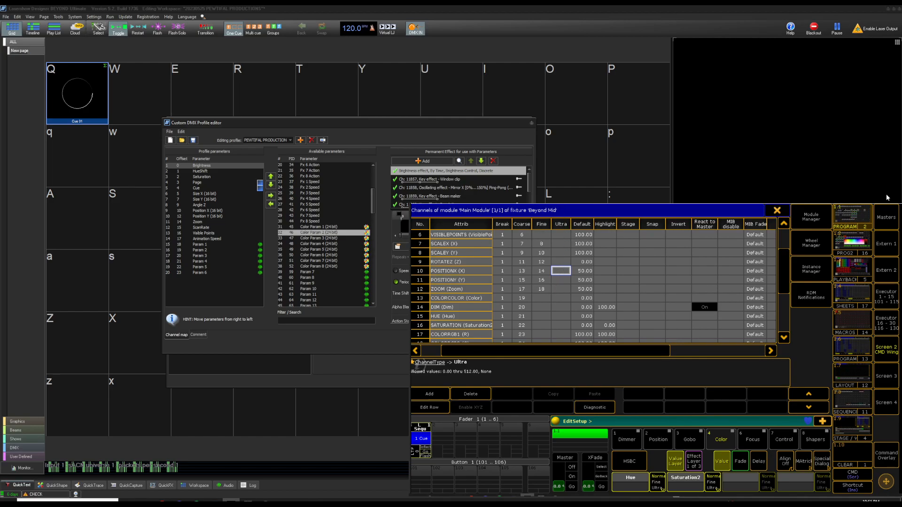
left_click_drag(372, 207, 373, 179)
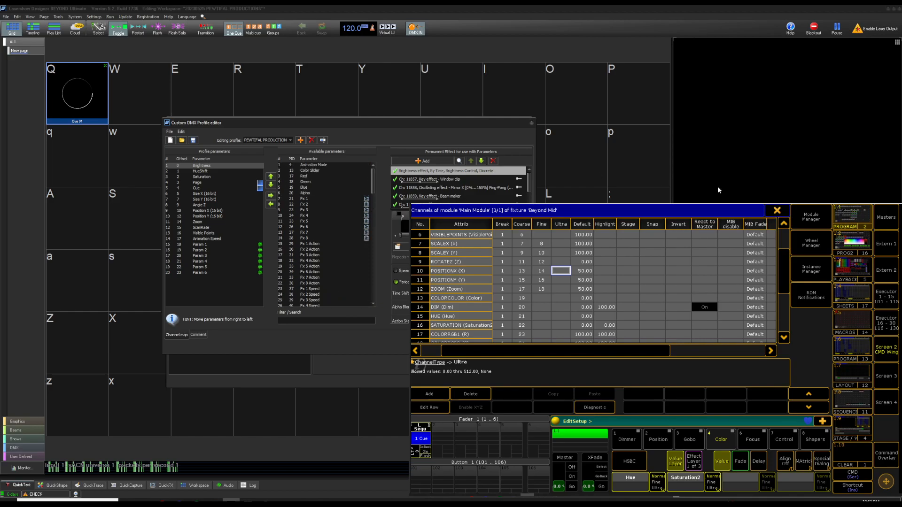
- Set the coarse DMX channel of the Dim attribute to 1
left_click(503, 289)
scroll(512, 295, "down", 3)
left_click(511, 289)
left_click(469, 289)
left_click(502, 289)
left_click(520, 290)
left_click(521, 291)
key("BackSpace")
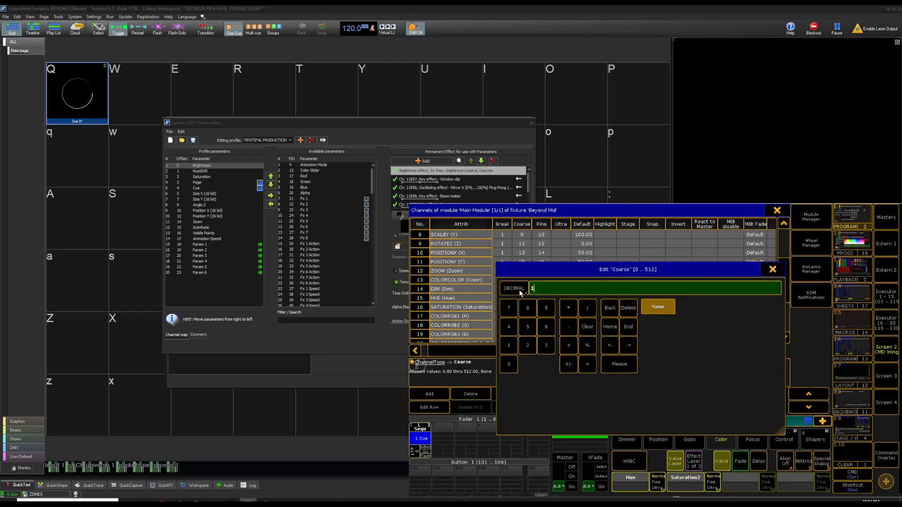
key("Return")
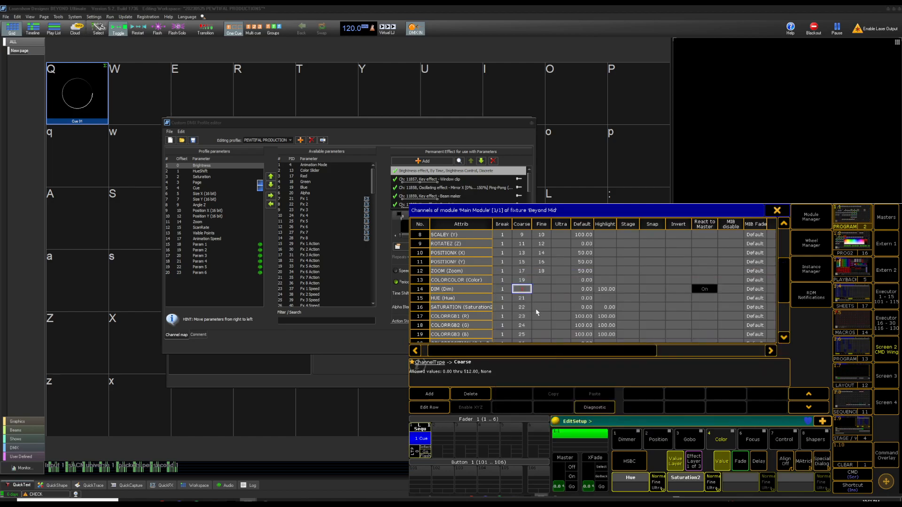
left_click(542, 288)
- Set Hue's coarse channel to 2 and renumber Saturation's coarse channel to follow it, matching the order of the custom DMX profile
scroll(545, 305, "up", 10)
scroll(546, 309, "up", 3)
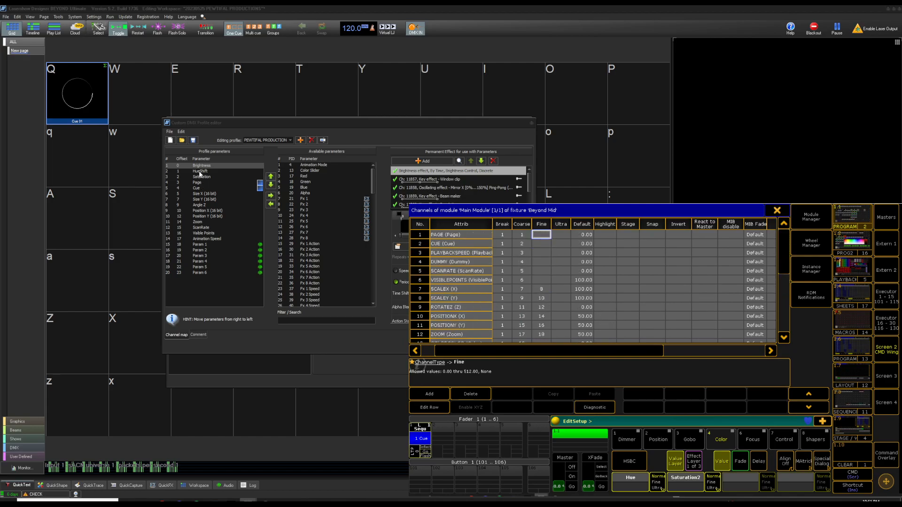
left_click(559, 255)
scroll(540, 283, "down", 16)
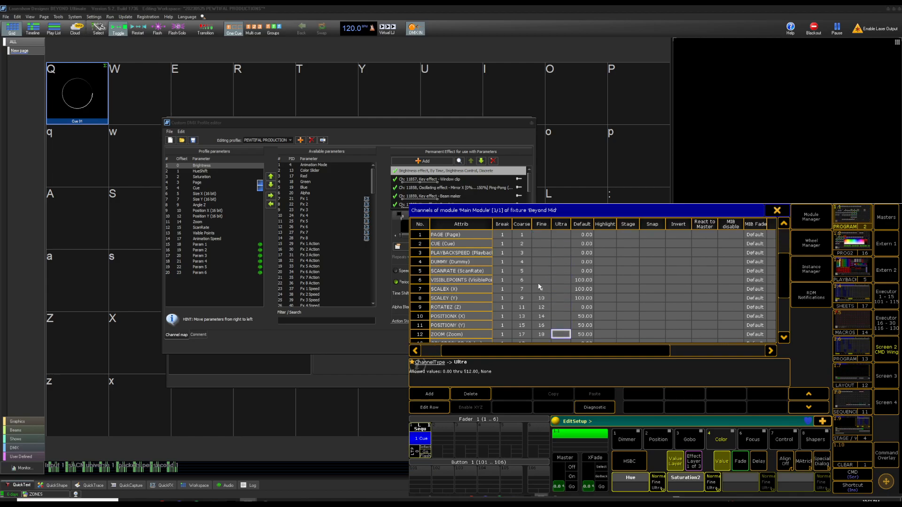
left_click(522, 298)
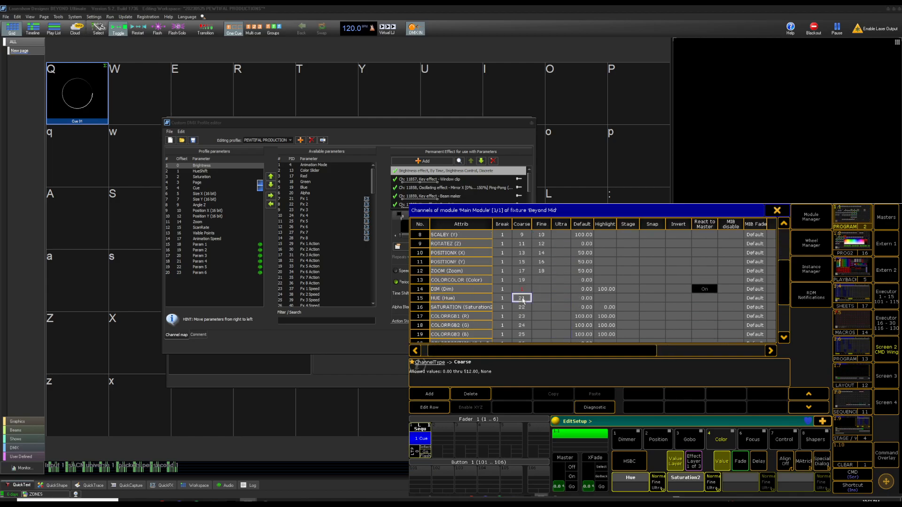
left_click(522, 298)
key("Delete")
key("Return")
double_click(525, 309)
key("Delete")
key("Return")
- Set the coarse channel of Page to 4 and of Cue to 5
key("Up")
key("Up")
key("Up")
key("Up")
key("Up")
key("Up")
key("Up")
key("Up")
key("Up")
key("Up")
key("Up")
key("Up")
key("Up")
key("Up")
key("Up")
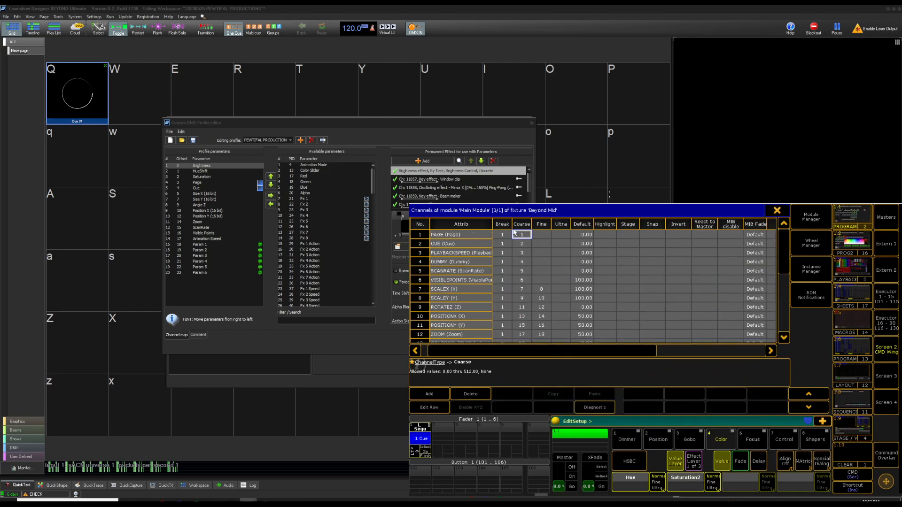
double_click(522, 235)
type("4")
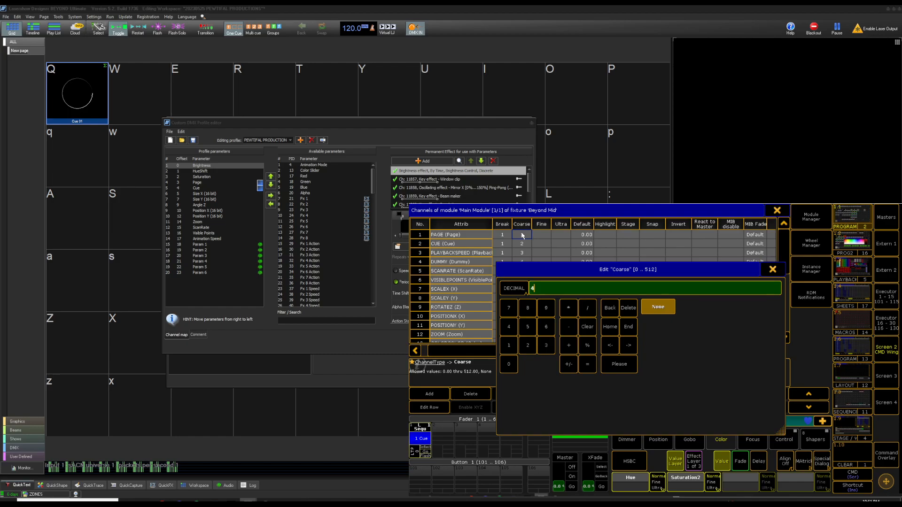
key("Return")
double_click(522, 244)
type("5")
key("Return")
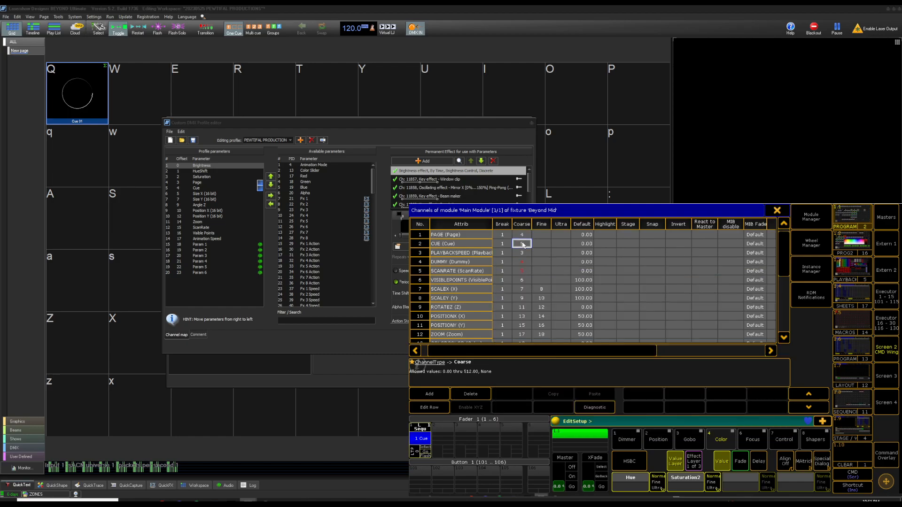
- Compare the remaining attributes at the end of the fixture's channel list with the Param entries in the custom DMX profile
key("Down")
key("Down")
key("Down")
key("Down")
key("Down")
key("Down")
key("Down")
key("Down")
key("Down")
key("Down")
key("Down")
key("Down")
key("Down")
key("Down")
key("Down")
key("Down")
key("Down")
key("Down")
key("Down")
key("Down")
key("Down")
key("Down")
key("Down")
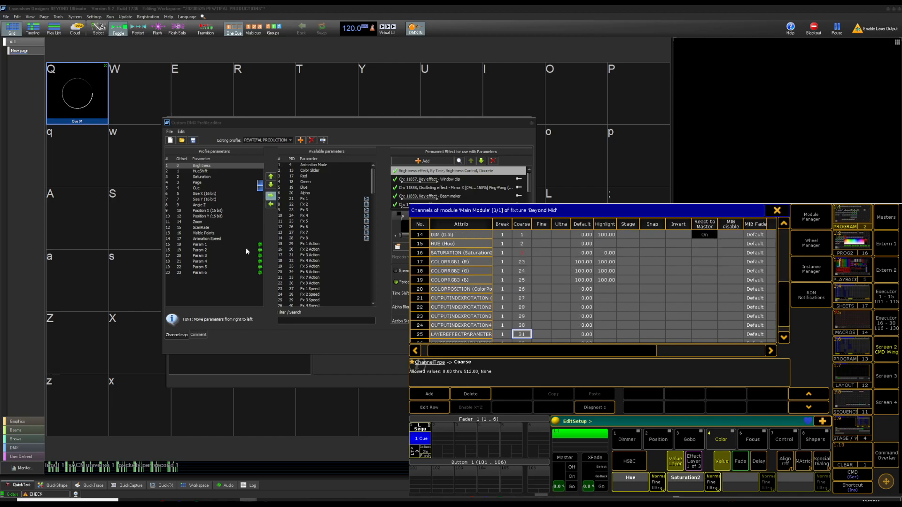
left_click(209, 244)
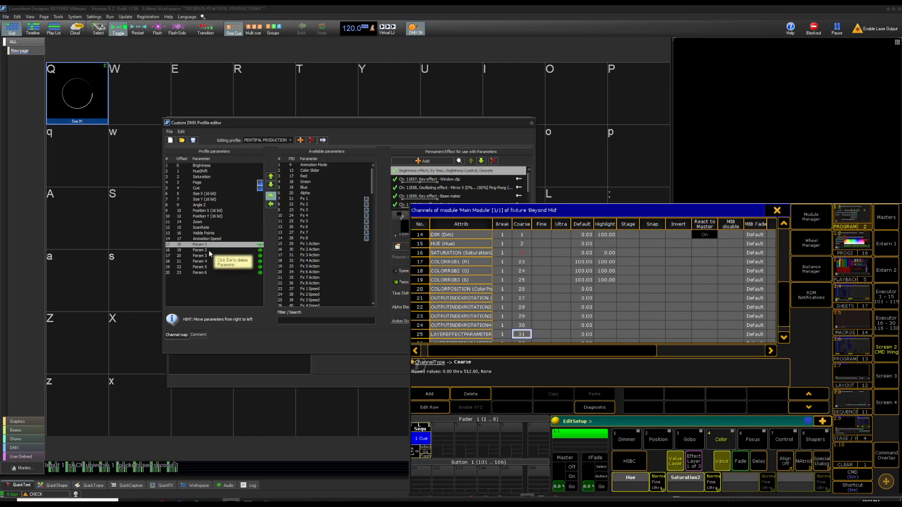
left_click(210, 262)
left_click(210, 267)
left_click(207, 262)
left_click(207, 256)
left_click(207, 250)
left_click(207, 244)
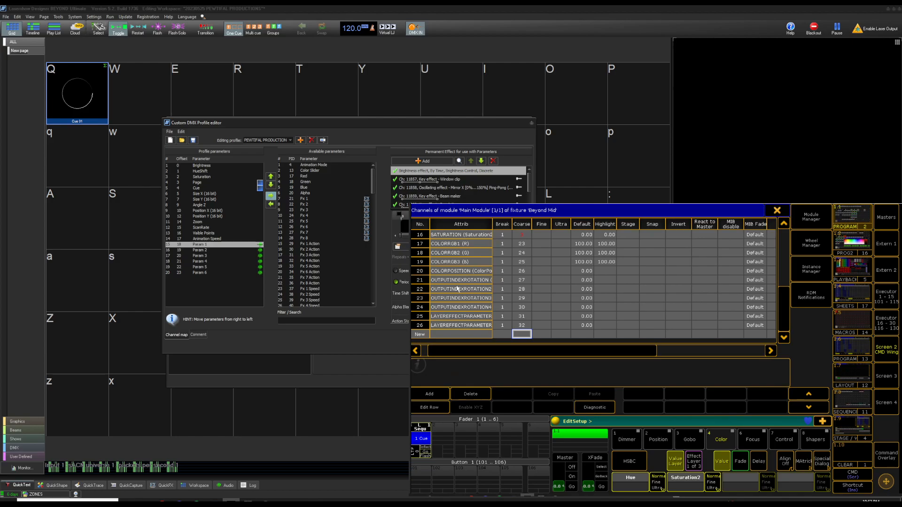
- Widen the Attrib column and delete the four OutputIndexRotation channels and both LayerEffectParameter channels
left_click(469, 289)
scroll(470, 292, "down", 2)
left_click_drag(470, 292, 483, 314)
left_click_drag(493, 224, 566, 231)
left_click(489, 290)
left_click_drag(489, 291, 494, 326)
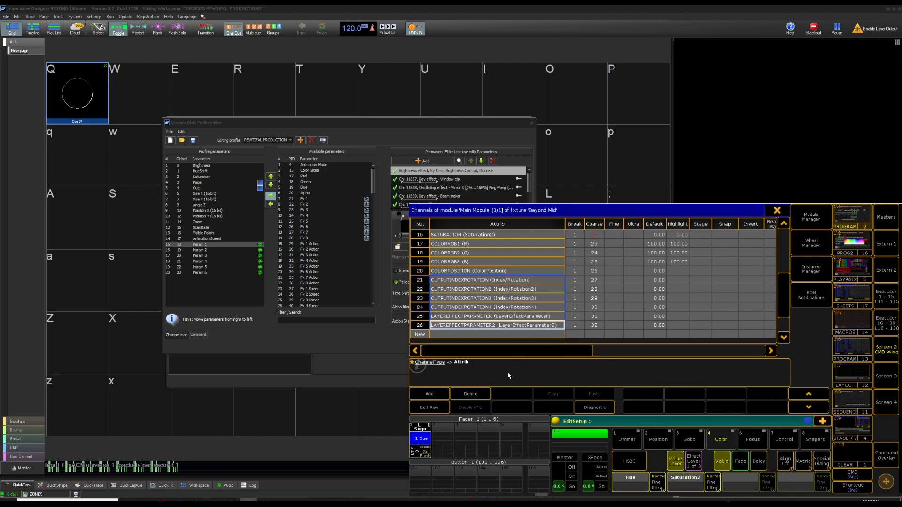
left_click(489, 394)
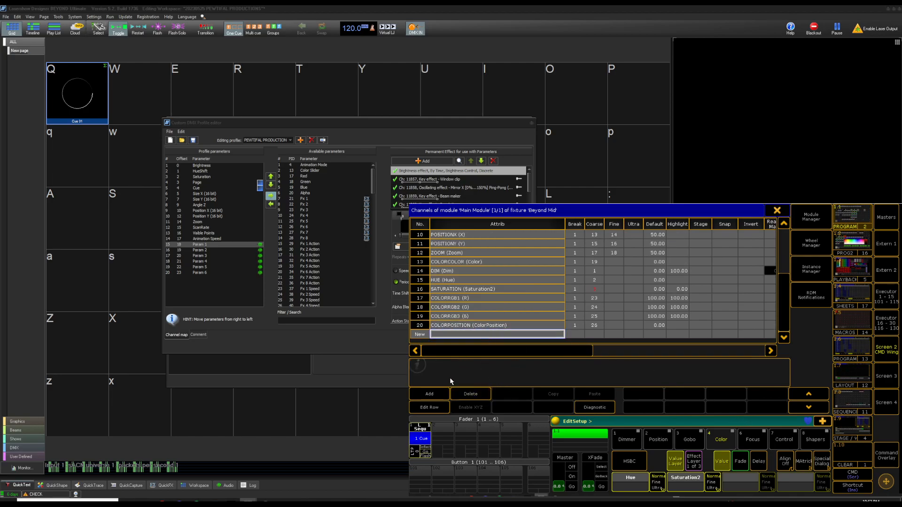
- Add a new channel to the end of the fixture's channel list using the Shapers frame attribute 1A
left_click(497, 334)
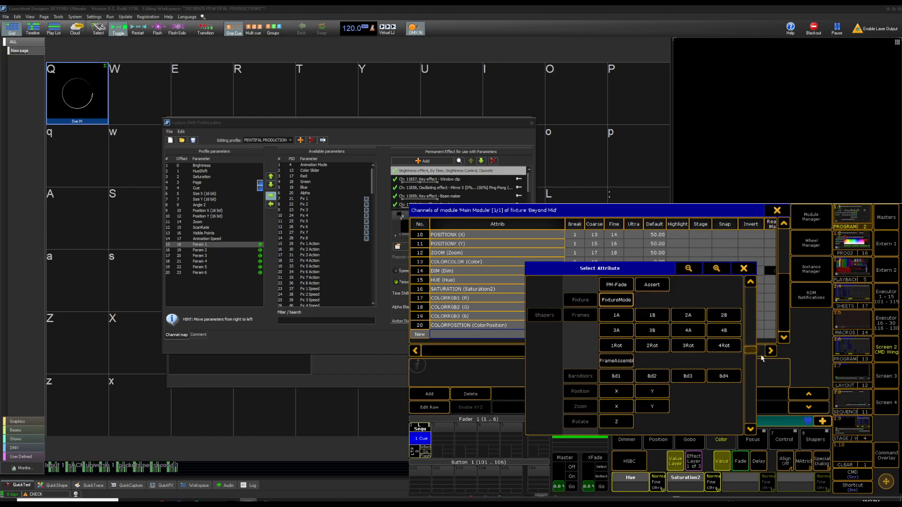
scroll(761, 353, "down", 5)
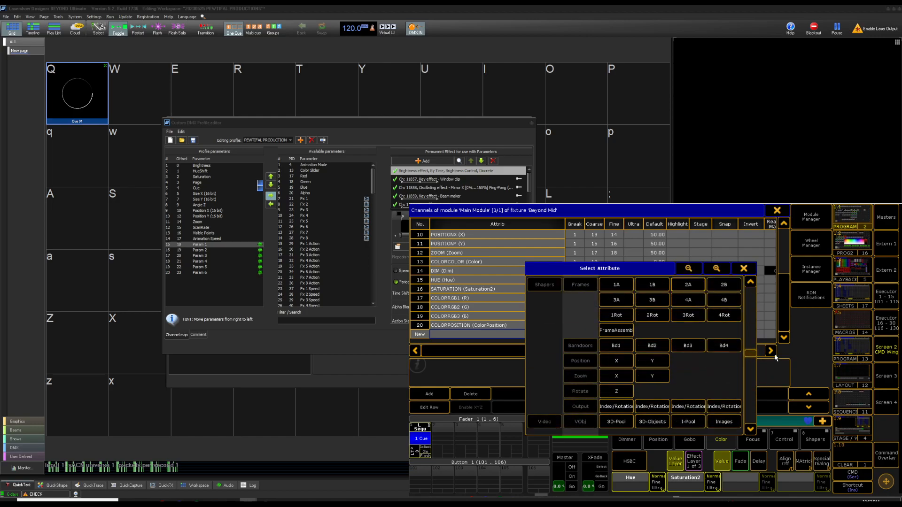
scroll(776, 358, "up", 1)
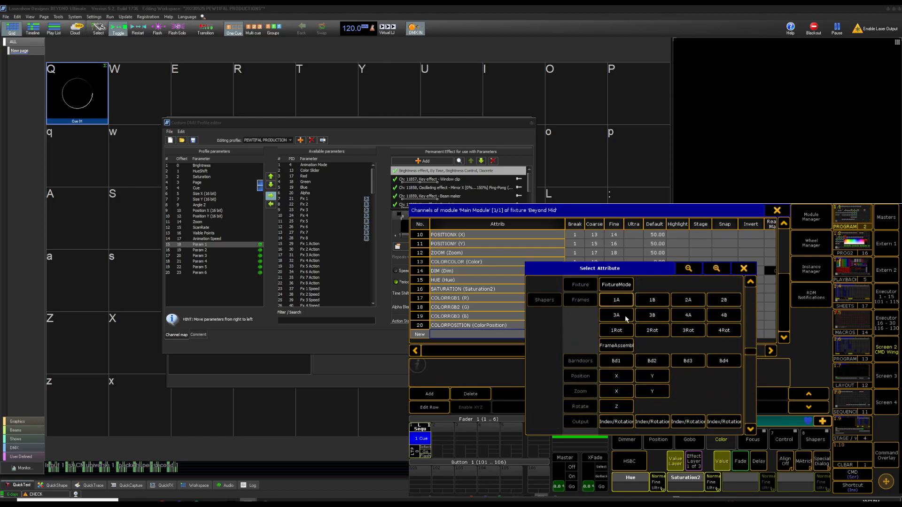
left_click(623, 303)
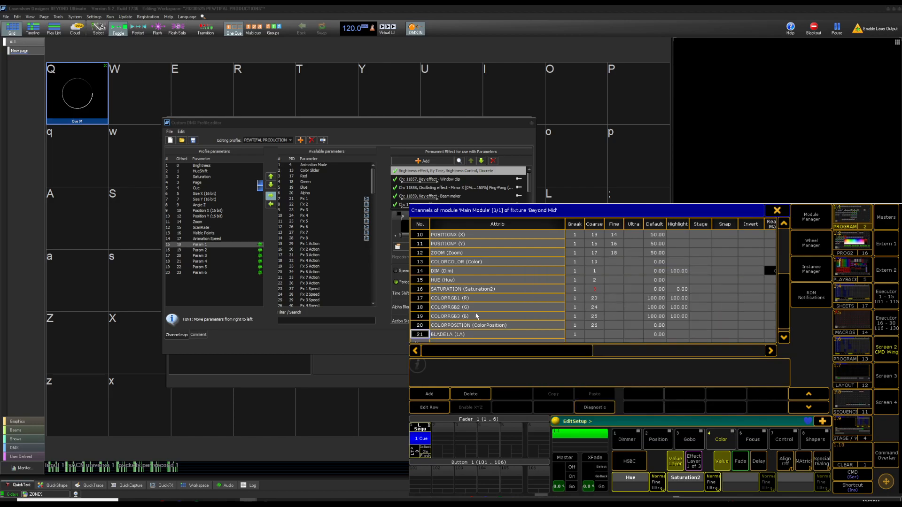
- Rename the BLADE1A channel's function to STROBE
left_click(477, 326)
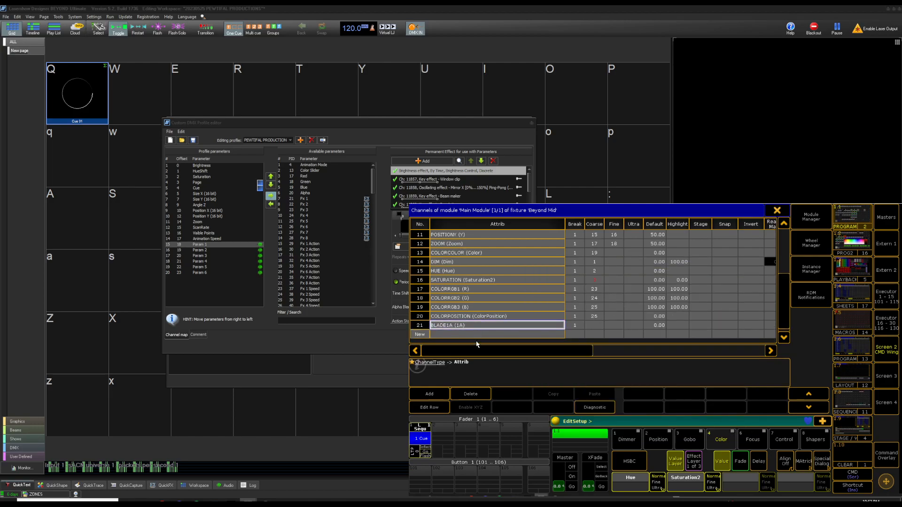
left_click(435, 408)
double_click(494, 235)
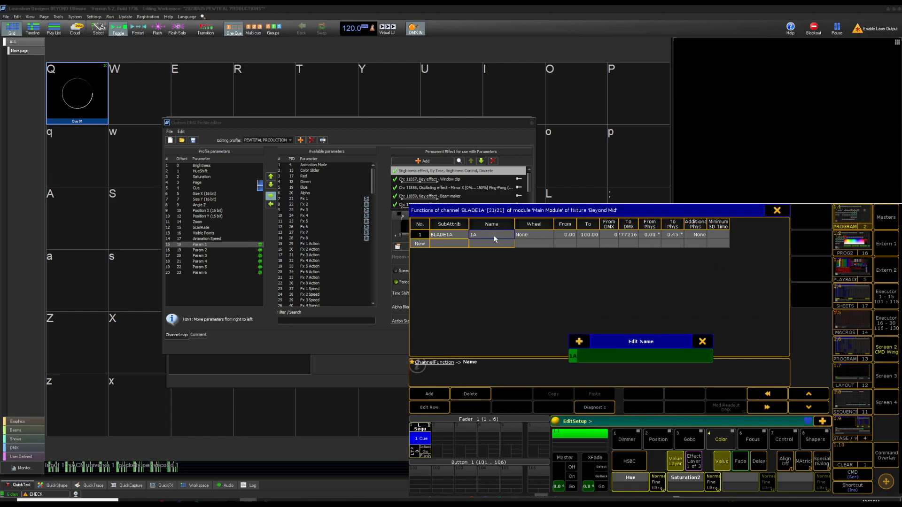
type("STROBE")
key("Return")
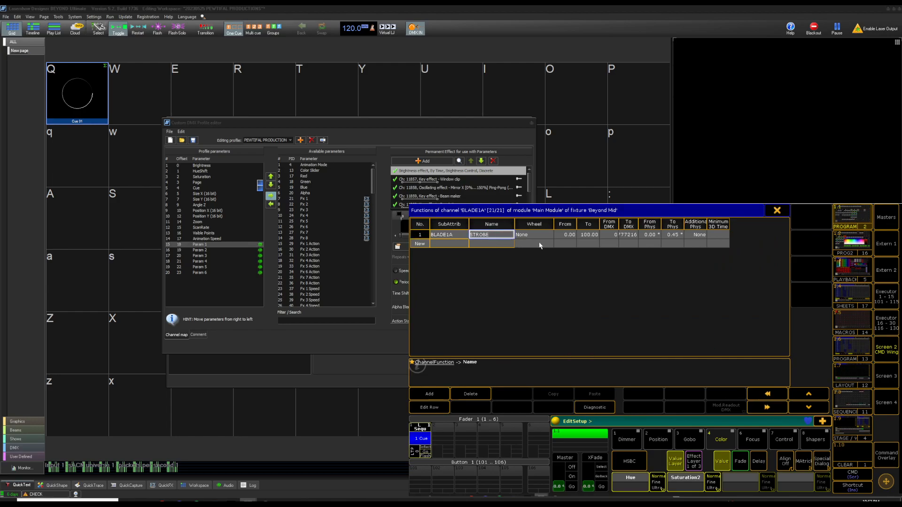
- Examine the sub-attribute, From/To range and physical values of the STROBE function, and return to the channel list
left_click(449, 240)
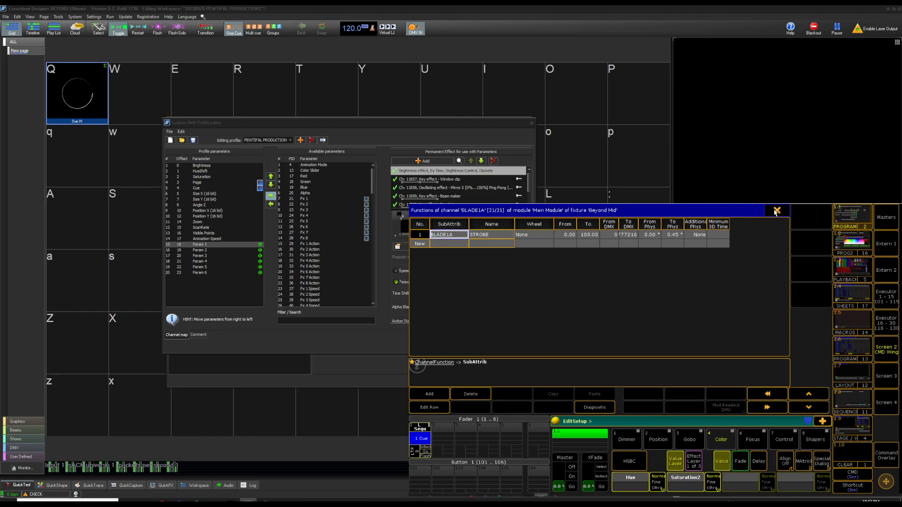
left_click(616, 235)
key("Left")
key("Left")
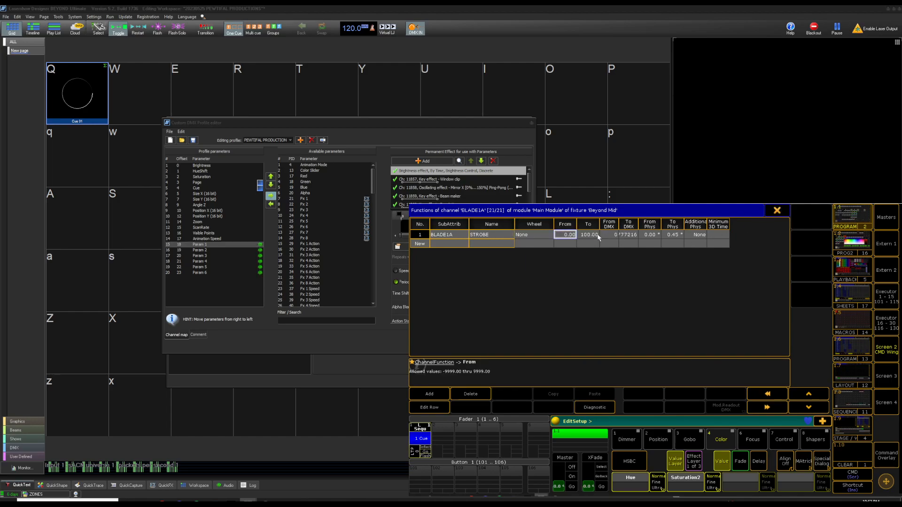
key("Right")
key("Right")
key("Right")
left_click(651, 236)
left_click(678, 238)
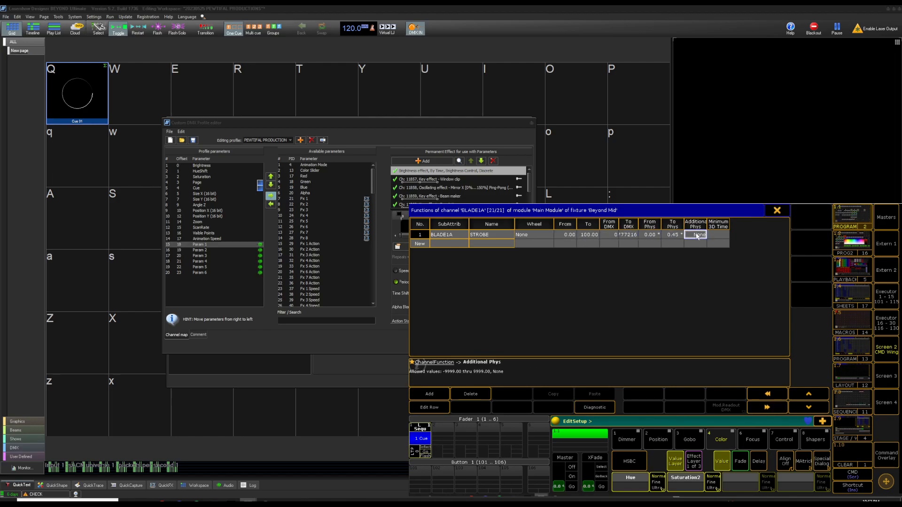
left_click(771, 214)
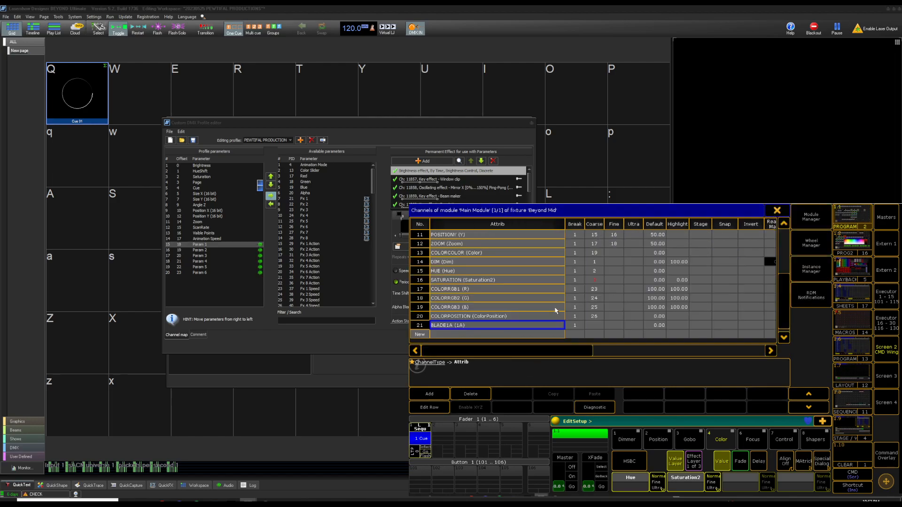
- Set the coarse channel of the new BLADE1A attribute to 3
double_click(591, 326)
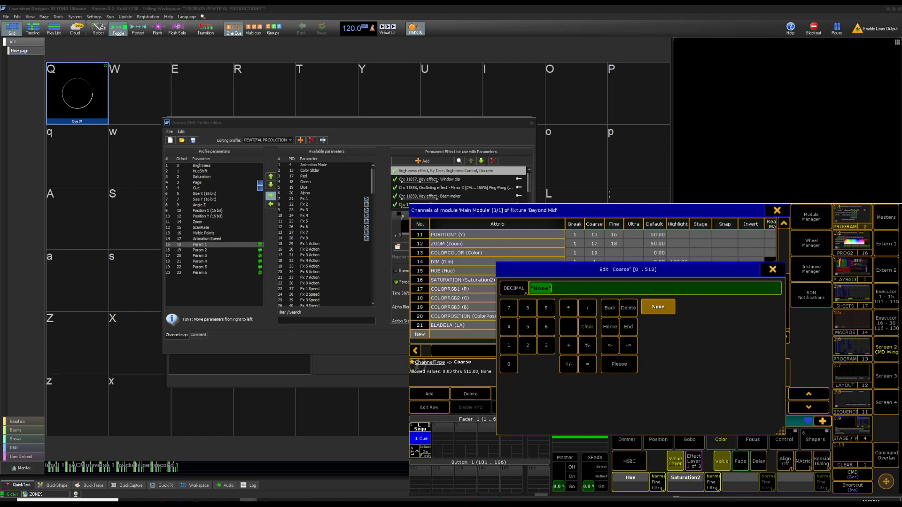
left_click(553, 288)
key("BackSpace")
type("3")
key("Return")
- Try default values of 100 and 0 for the BLADE1A channel
left_click(662, 327)
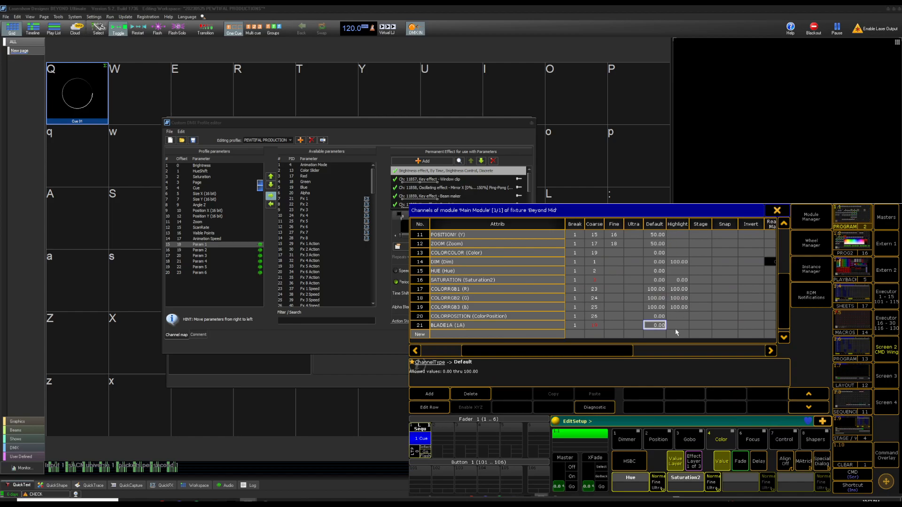
left_click(659, 327)
type("100")
key("Return")
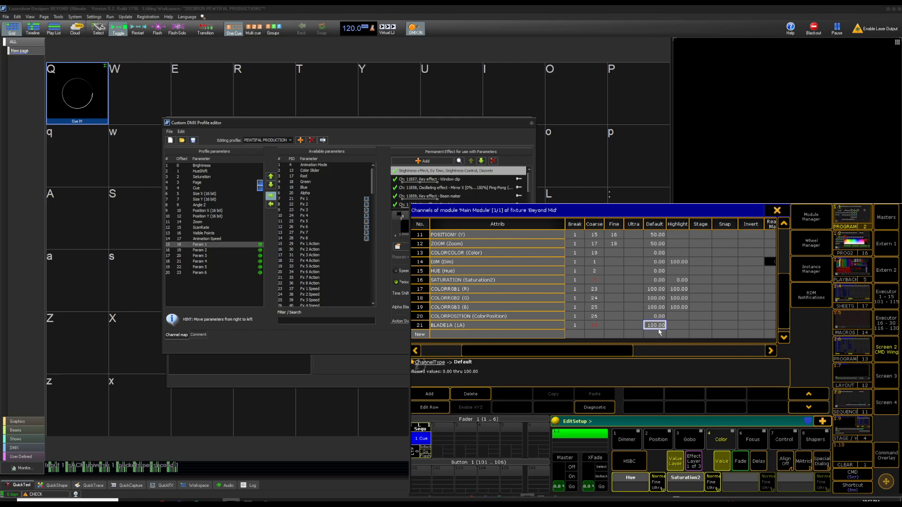
left_click(656, 325)
double_click(656, 326)
type("0")
key("Return")
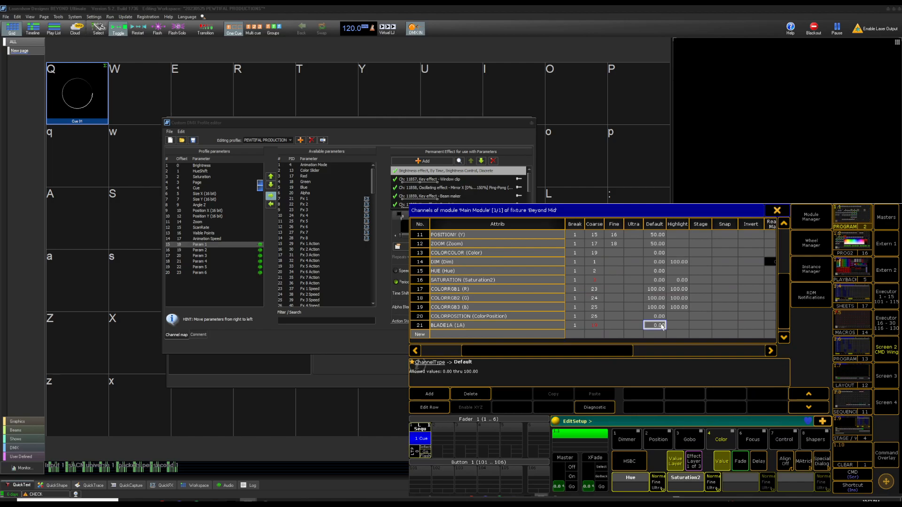
- In BEYOND, move the Custom DMX Profile editor clear of the fixture window and inspect the Window clip effect's keyframes
left_click(452, 179)
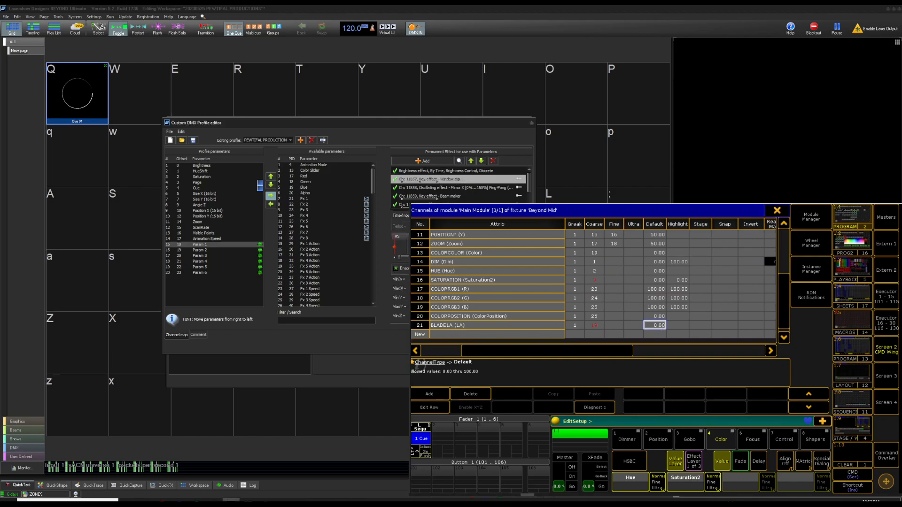
left_click_drag(408, 124, 317, 98)
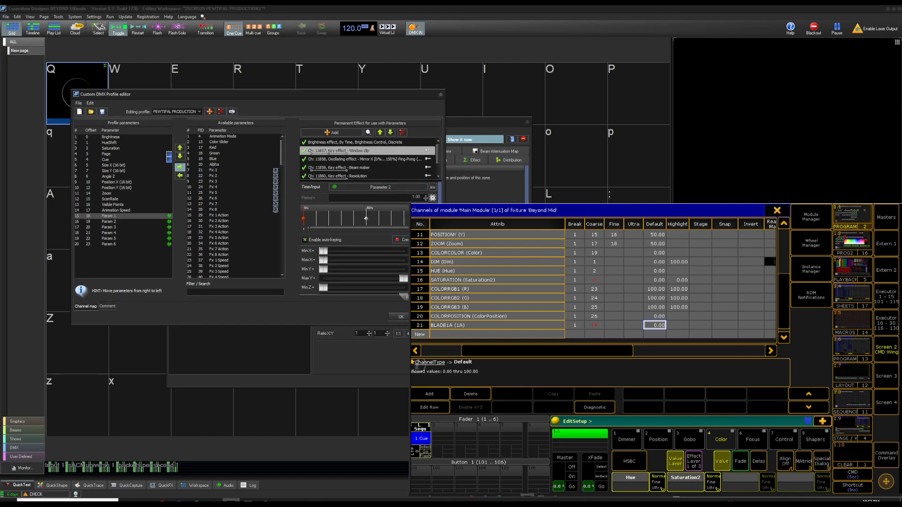
left_click(365, 219)
left_click(428, 218)
- Set the default value of the BLADE1A channel to 50 in the grandMA2 channel list
left_click(510, 326)
left_click(655, 326)
left_click(656, 326)
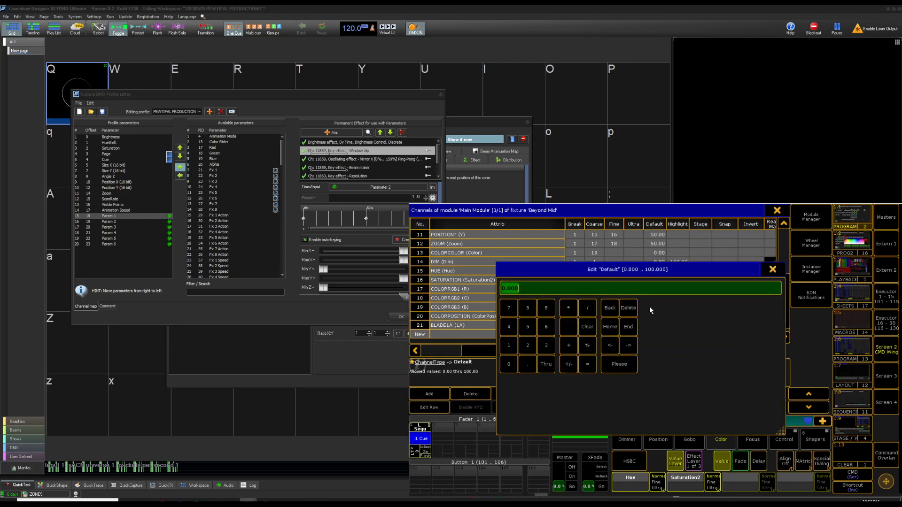
type("50")
key("Return")
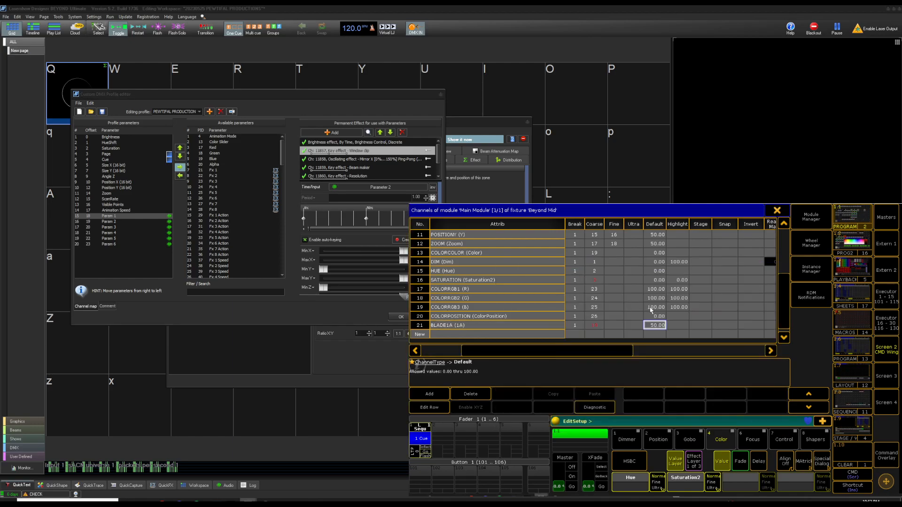
- Check the Window clip effect's middle keyframe and the profile's Param entries against the fixture's full channel list
left_click(368, 217)
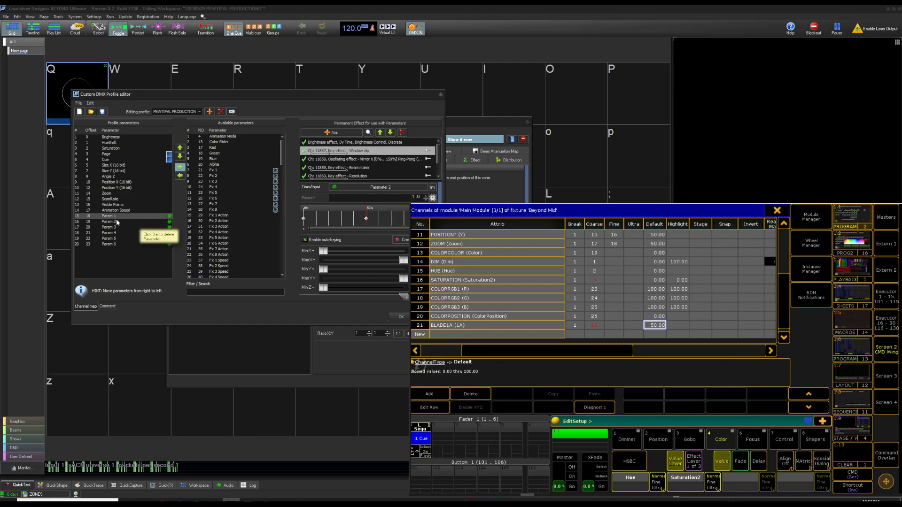
left_click(122, 234)
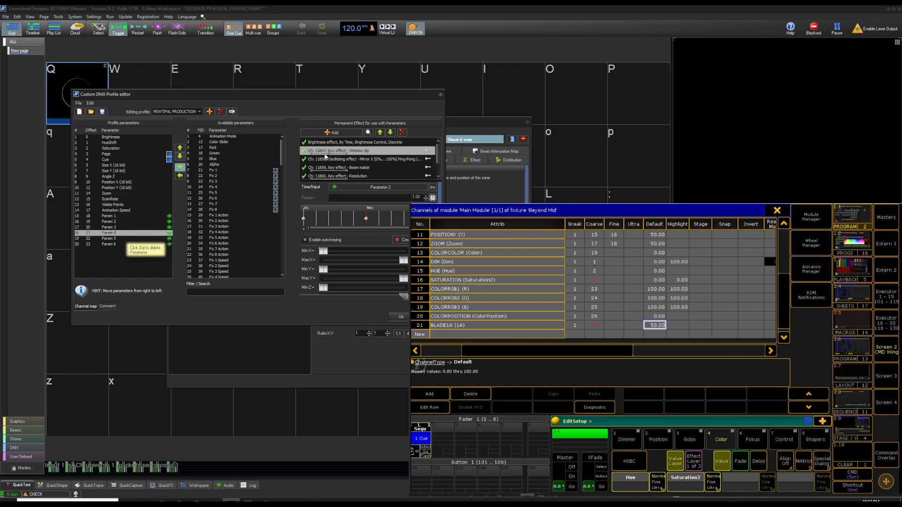
left_click(486, 253)
key("ctrl+Home")
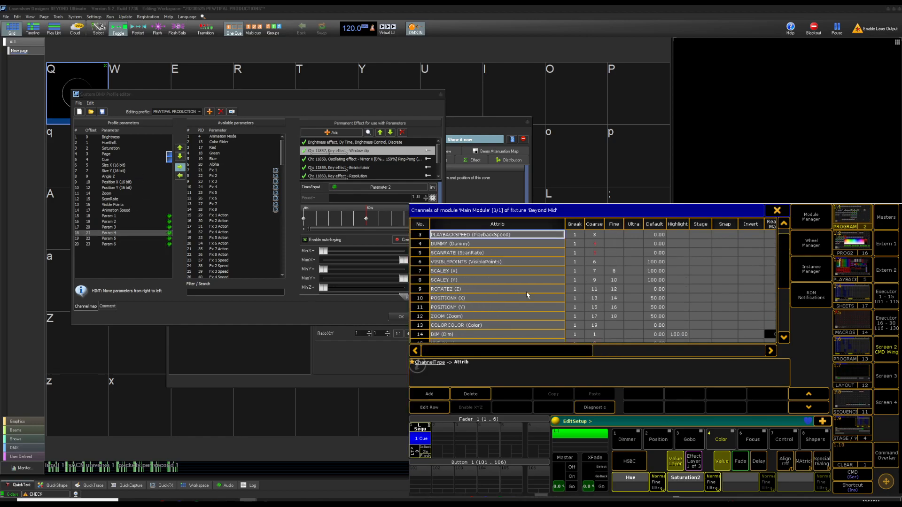
key("Down")
key("Down")
key("Down")
key("Down")
key("Down")
key("Down")
key("Down")
key("Down")
key("Down")
key("Down")
key("Down")
key("Down")
key("Down")
key("Down")
key("Down")
key("Down")
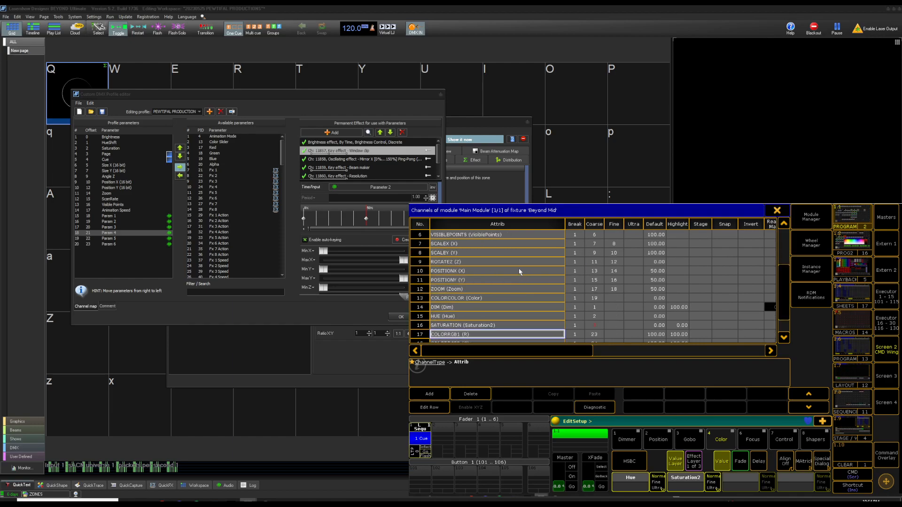
key("Down")
key("Down")
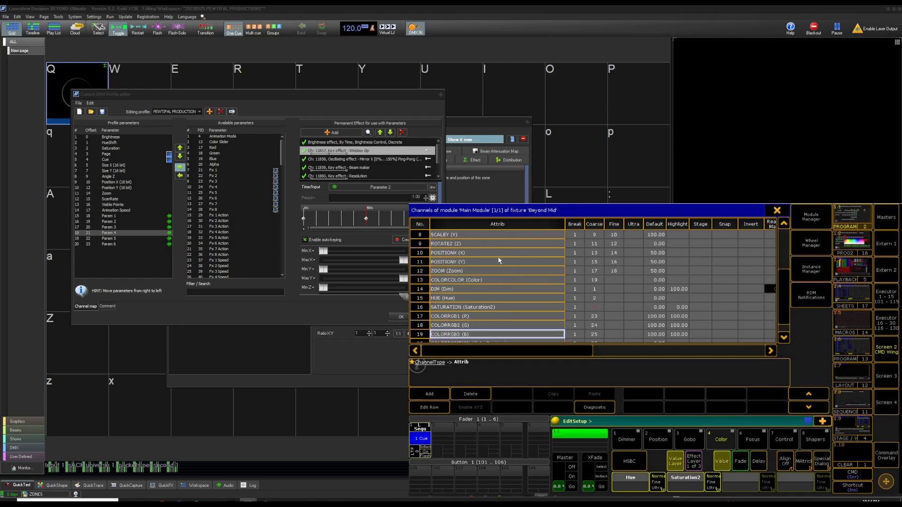
- Widen the Attrib column slightly and inspect the functions of the COLORCOLOR channel
left_click(493, 284)
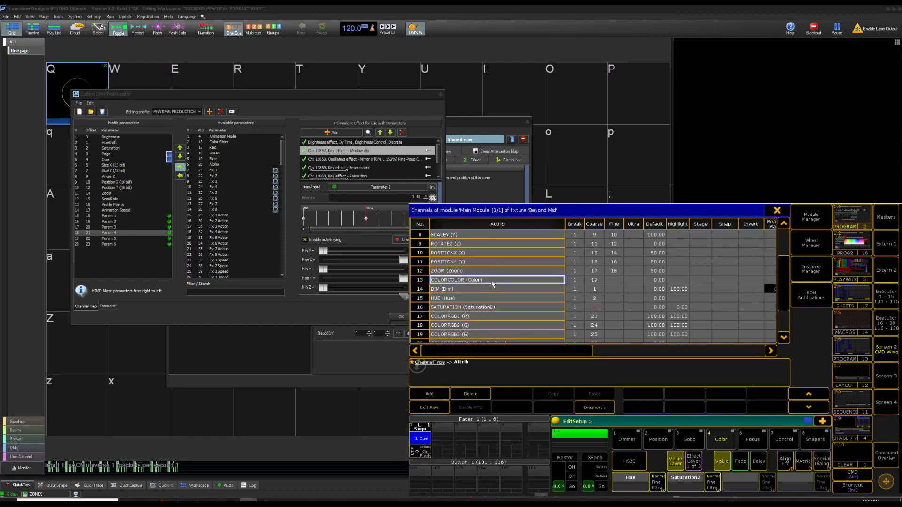
left_click_drag(565, 228, 581, 226)
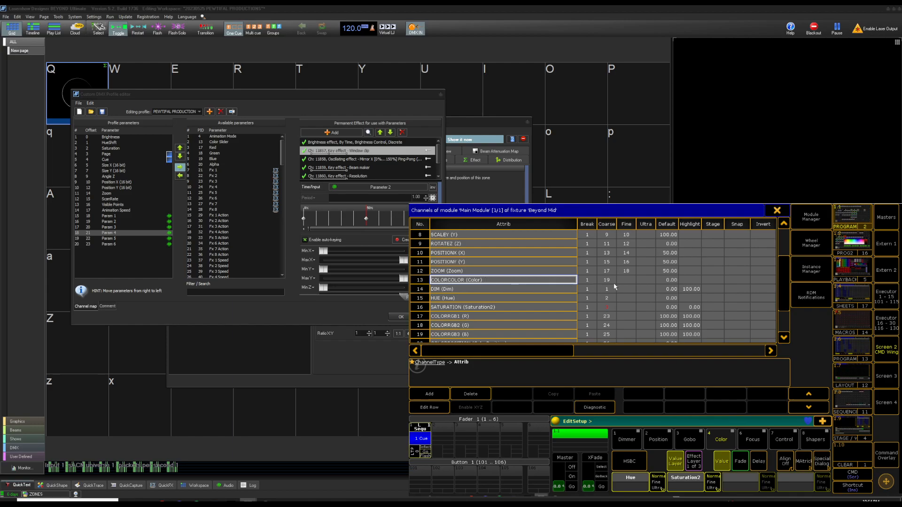
left_click(436, 407)
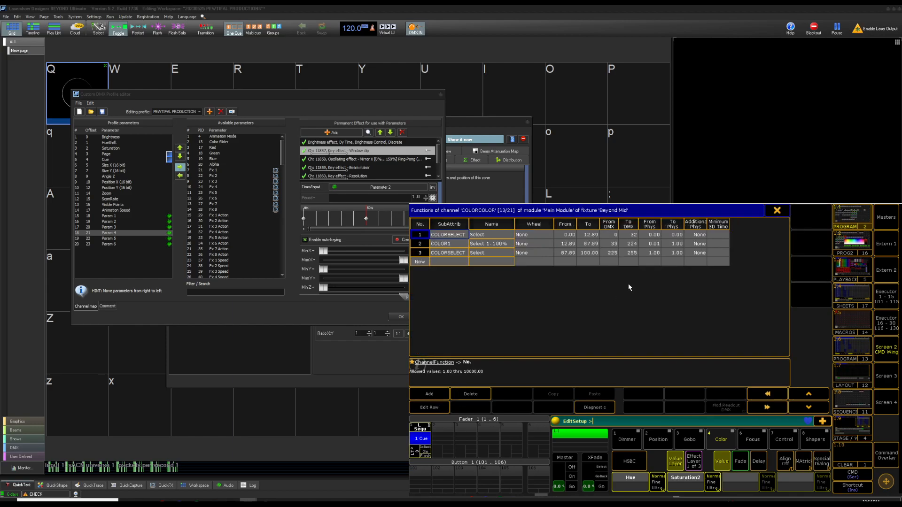
left_click(777, 211)
- Review the Dim, Hue and Saturation channels near the end of the fixture's channel list
key("Down")
key("Down")
key("Down")
key("Down")
key("Down")
key("Down")
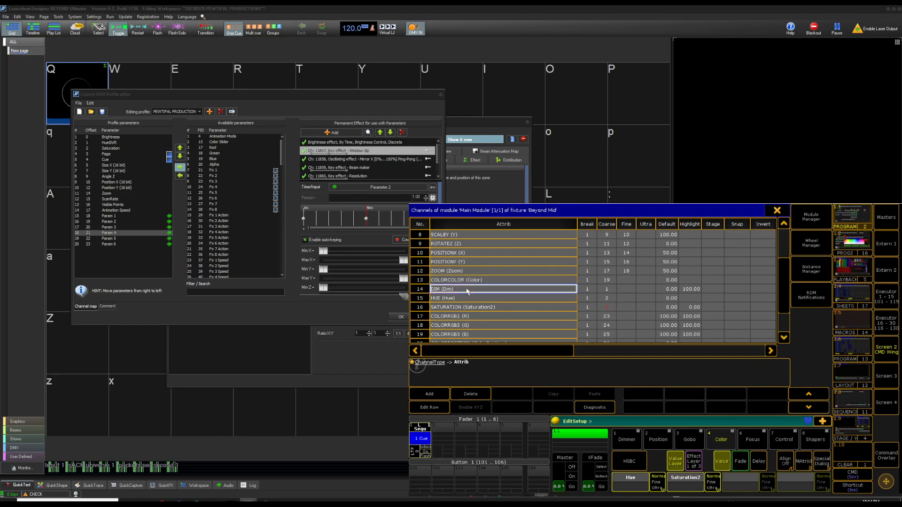
scroll(466, 303, "down", 3)
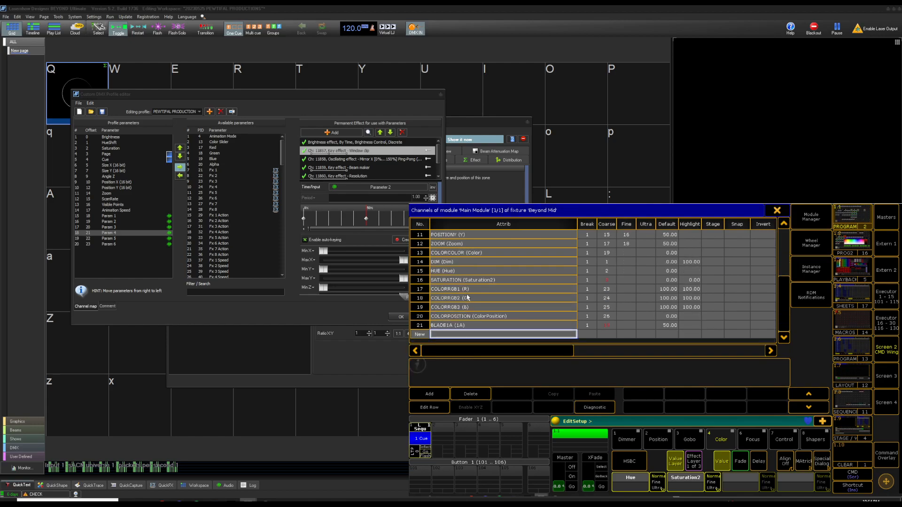
mouse_move(461, 269)
left_mouse_down()
mouse_move(489, 283)
mouse_move(473, 274)
left_mouse_up()
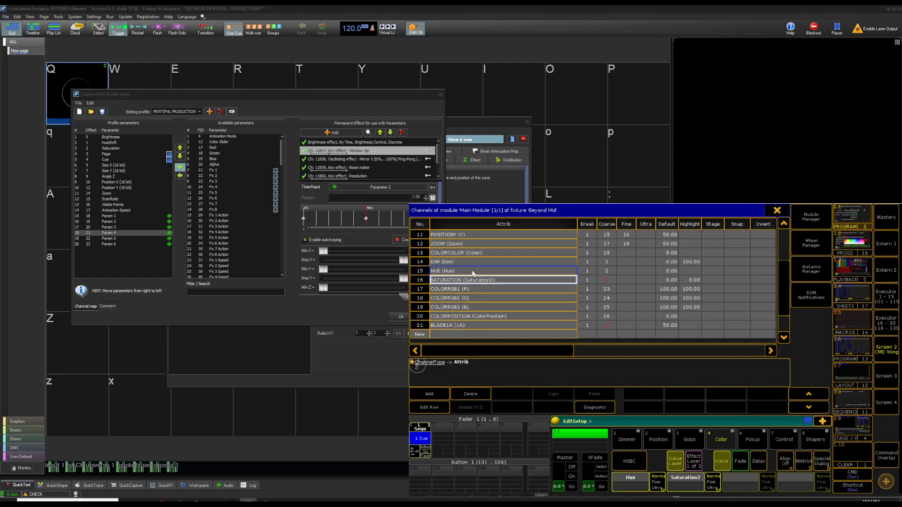
left_click(521, 280)
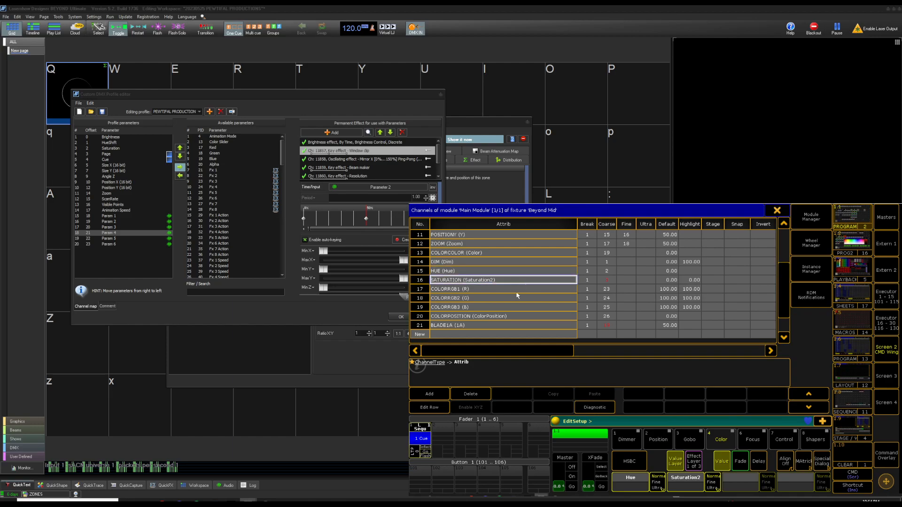
- Compare the three COLORRGB channels and COLORPOSITION with the Dim, Hue and Saturation channels used by the custom profile
left_click(495, 288)
mouse_move(464, 289)
left_mouse_down()
mouse_move(483, 310)
mouse_move(517, 319)
mouse_move(489, 317)
left_mouse_up()
left_click(461, 317)
left_click(469, 308)
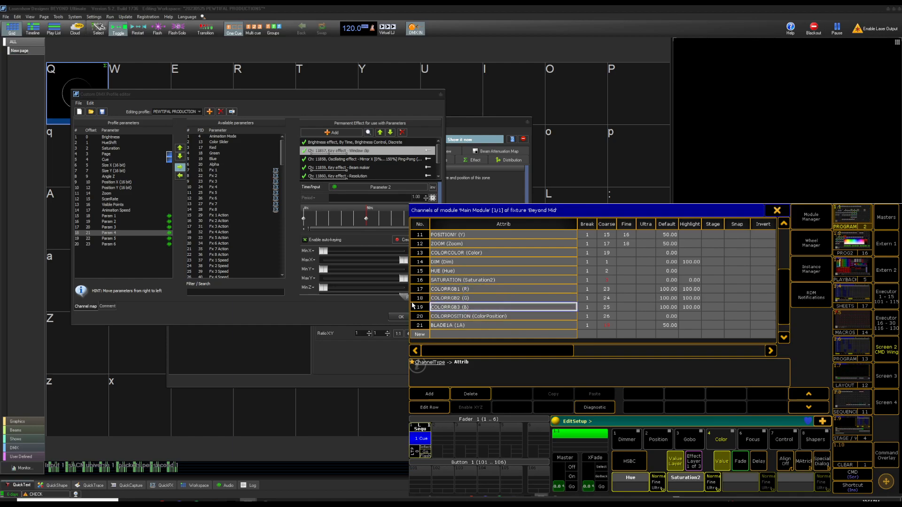
left_click(460, 290)
left_click(463, 263)
left_click(463, 272)
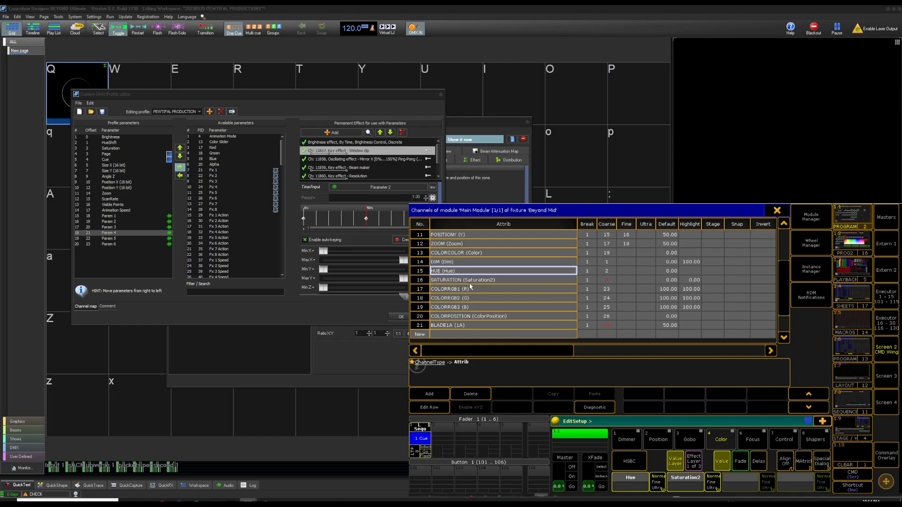
left_click(469, 281)
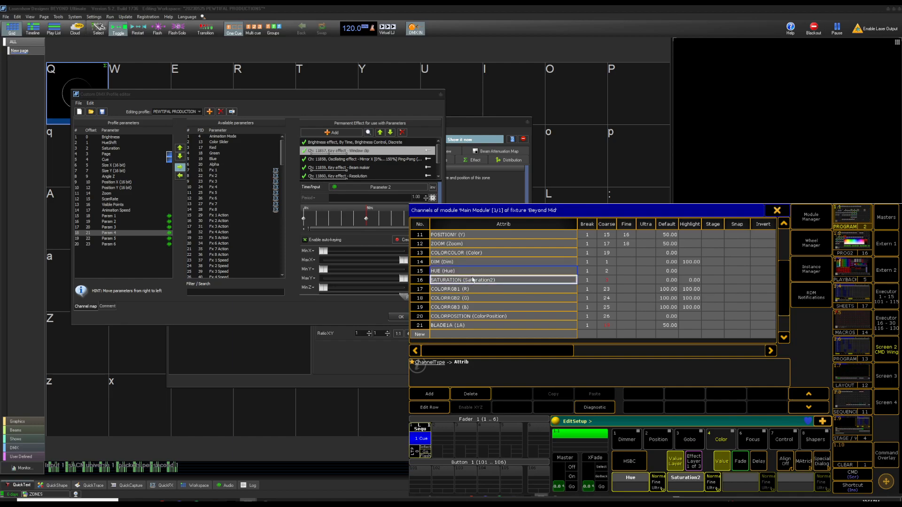
left_click(472, 299)
left_click(475, 308)
left_click(500, 316)
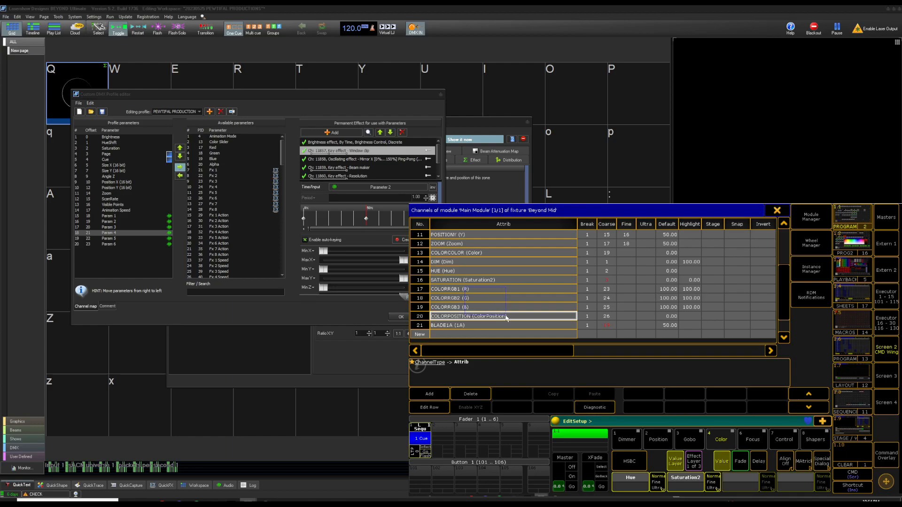
- Examine the Saturation, COLORRGB1 to COLORRGB3 and COLORPOSITION channels in the Beyond Mid fixture's channel list
mouse_move(506, 316)
left_mouse_down()
mouse_move(461, 271)
mouse_move(463, 278)
left_mouse_up()
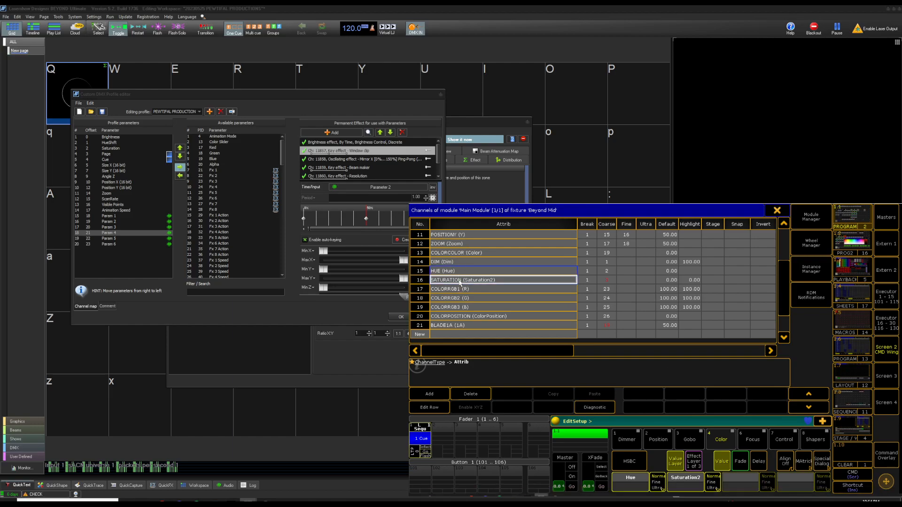
key("Down")
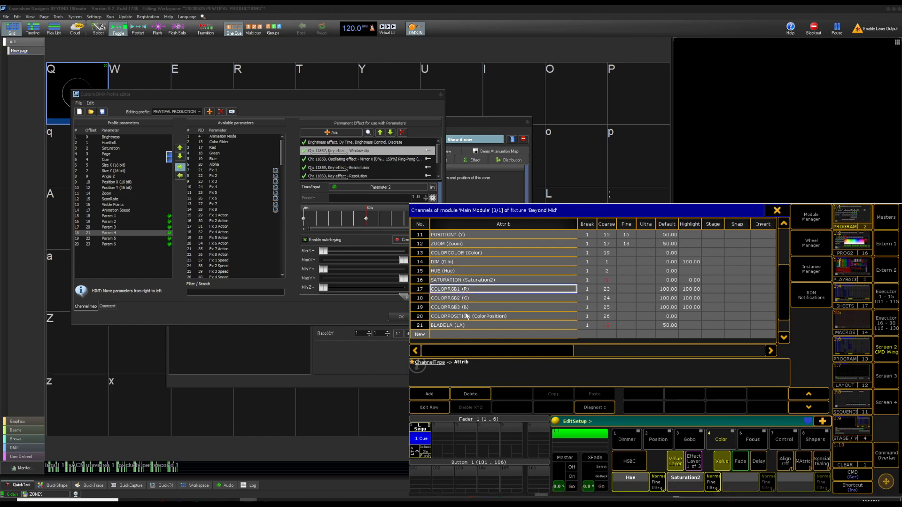
left_click(496, 317)
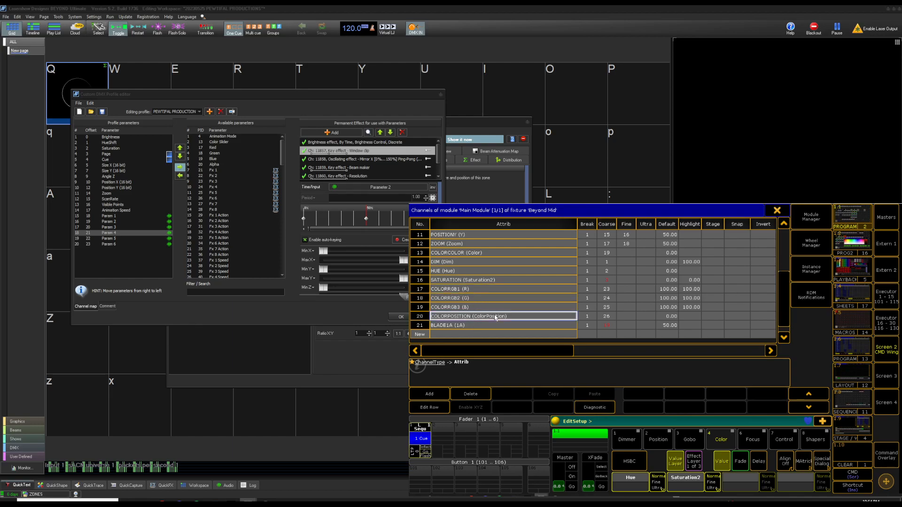
mouse_move(411, 90)
left_mouse_down()
mouse_move(505, 102)
mouse_move(697, 91)
mouse_move(532, 104)
mouse_move(409, 88)
left_mouse_up()
left_click_drag(493, 289, 480, 310)
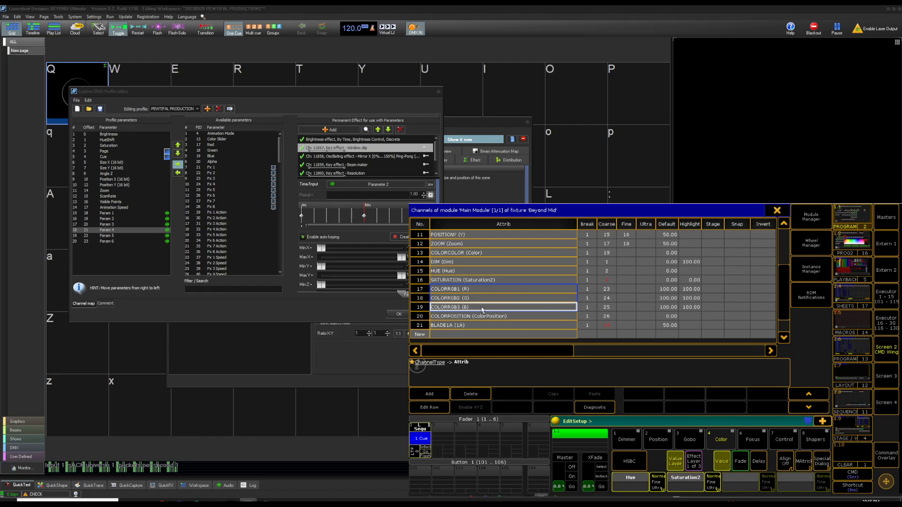
left_click(477, 317)
left_click(475, 299)
left_click(473, 290)
left_click(473, 296)
left_click(473, 292)
left_click(472, 300)
left_click(472, 308)
left_click(470, 300)
left_click(469, 290)
left_click(468, 300)
left_click(466, 307)
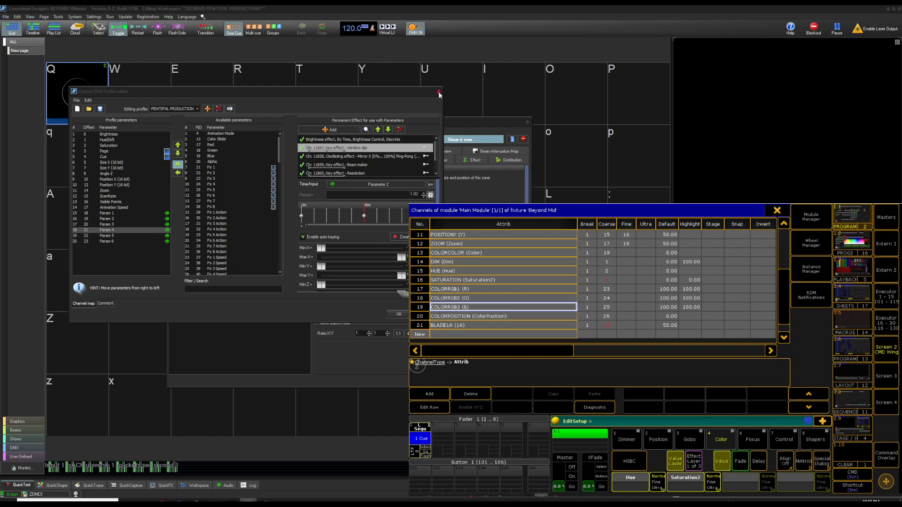
- Accept the custom DMX profile, close the projection zones, and play the Q cue with DMX input off
left_click(399, 313)
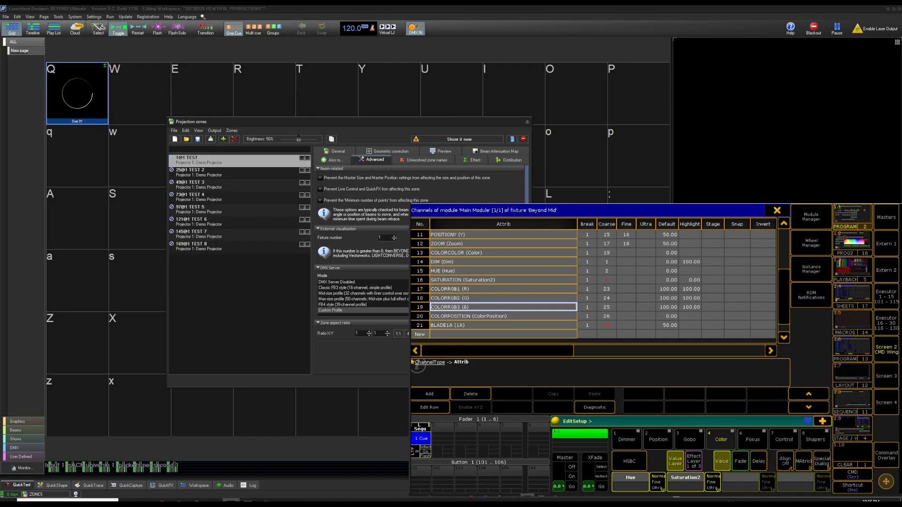
left_click(527, 122)
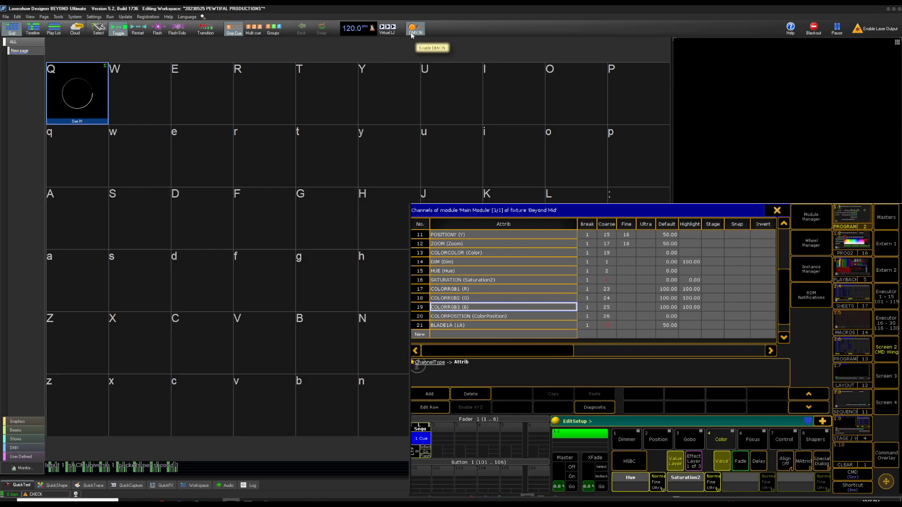
key("q")
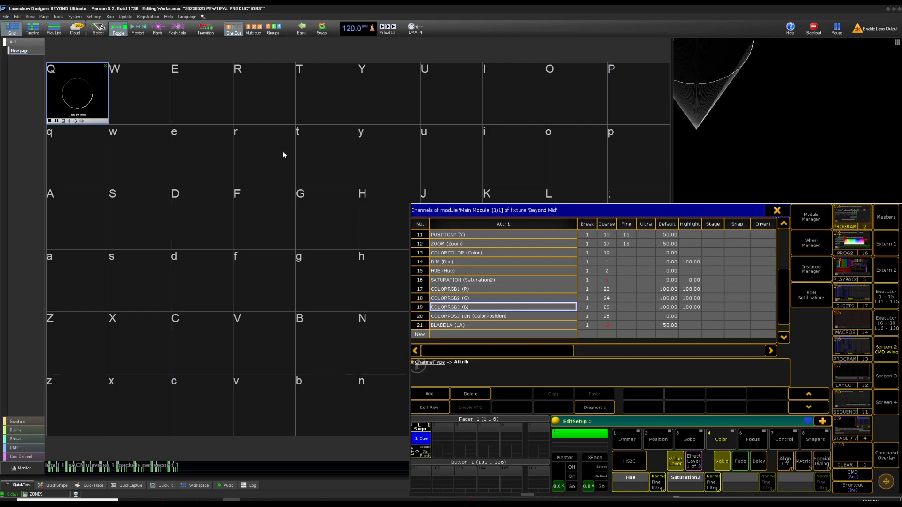
- Look through the BEYOND configuration's Zone hotkey, Grid, Network, Blackout and Live Control pages, and close it
left_click(94, 17)
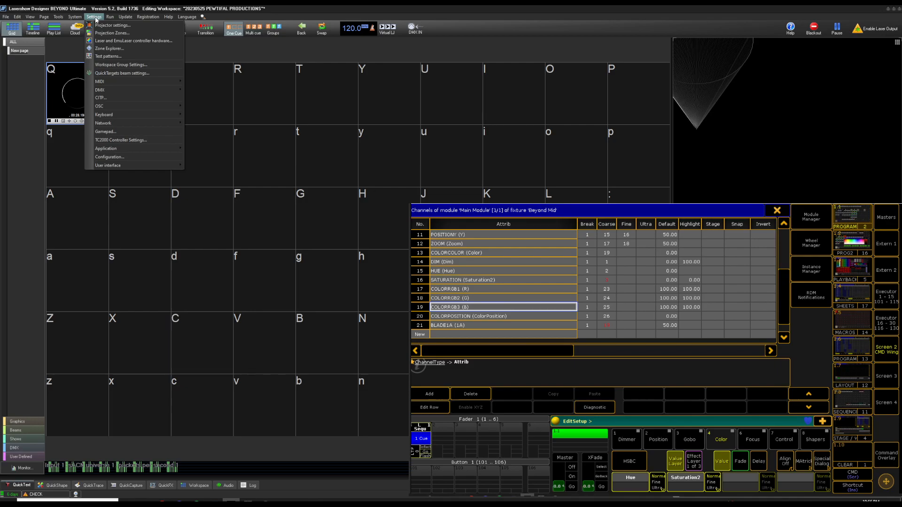
left_click(124, 157)
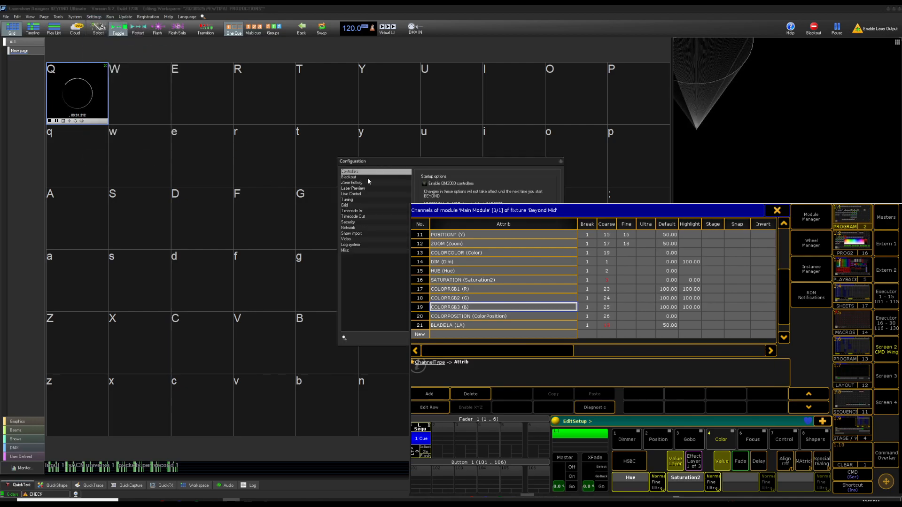
left_click(366, 182)
left_click(366, 205)
left_click(366, 228)
left_click(350, 177)
left_click(352, 194)
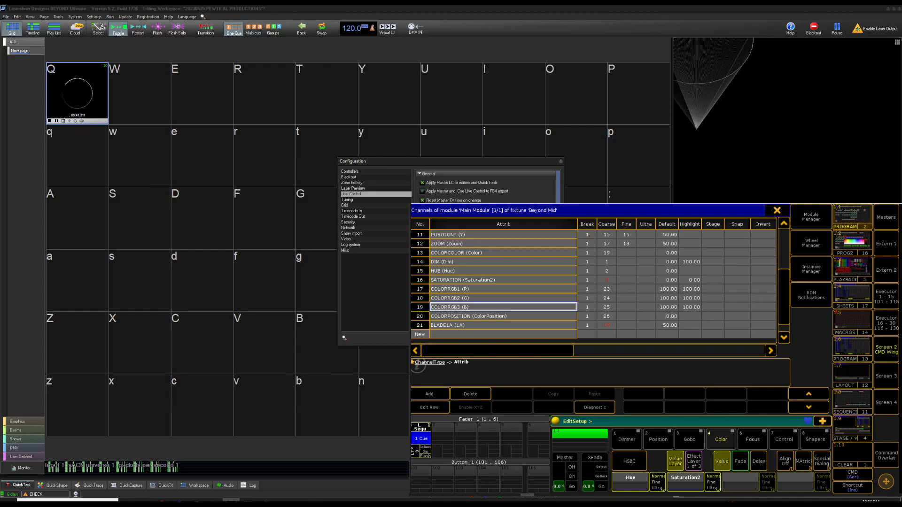
left_click(512, 338)
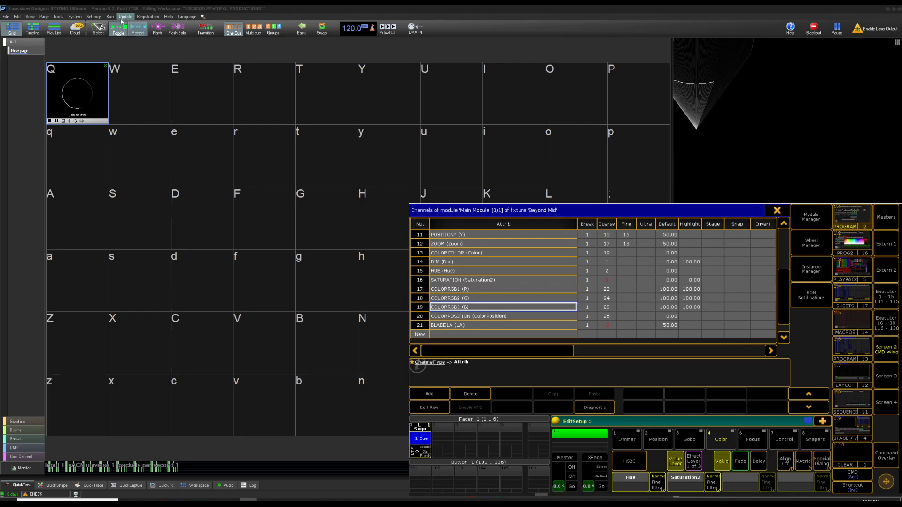
- Inspect the color settings of Projector 1, keeping its color system type and output levels in view beside the channel list
left_click(95, 18)
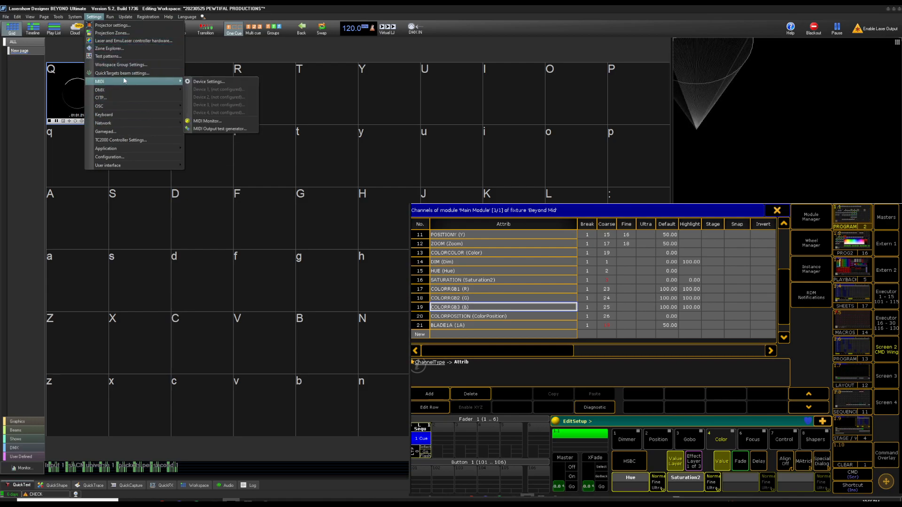
mouse_move(146, 126)
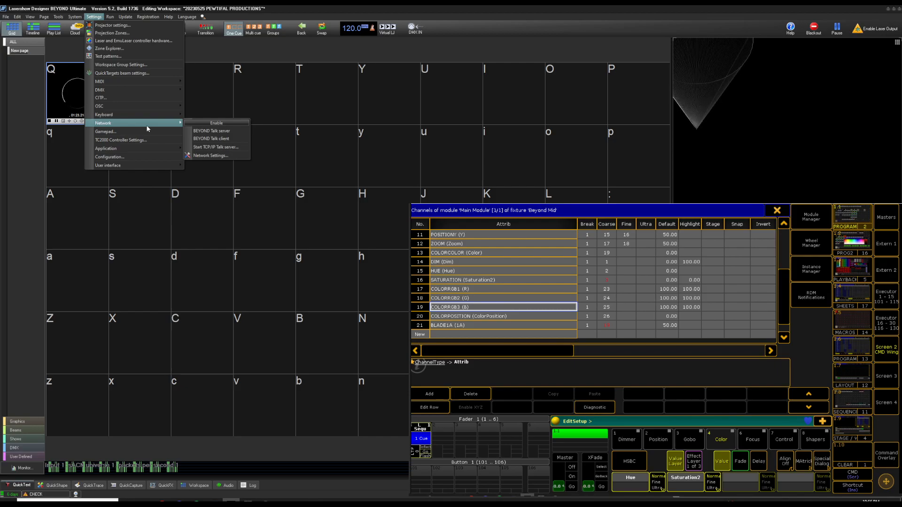
left_click(114, 25)
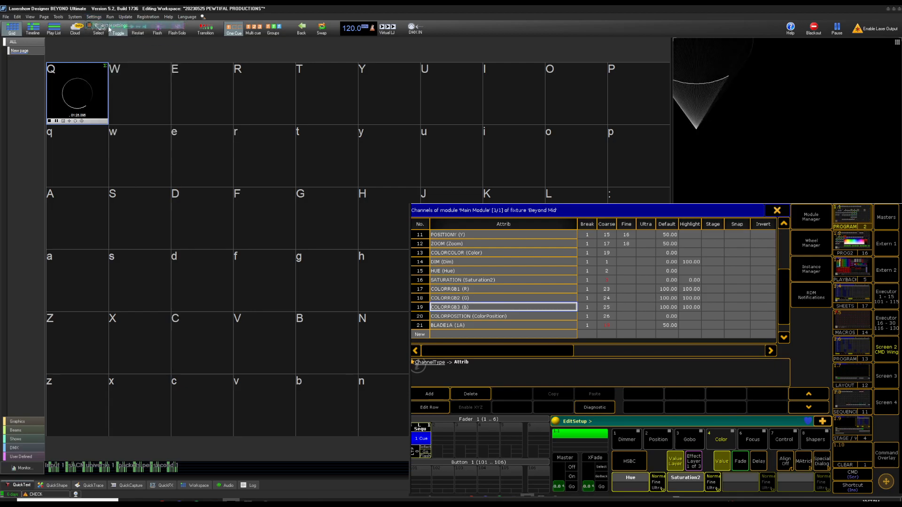
left_click(433, 179)
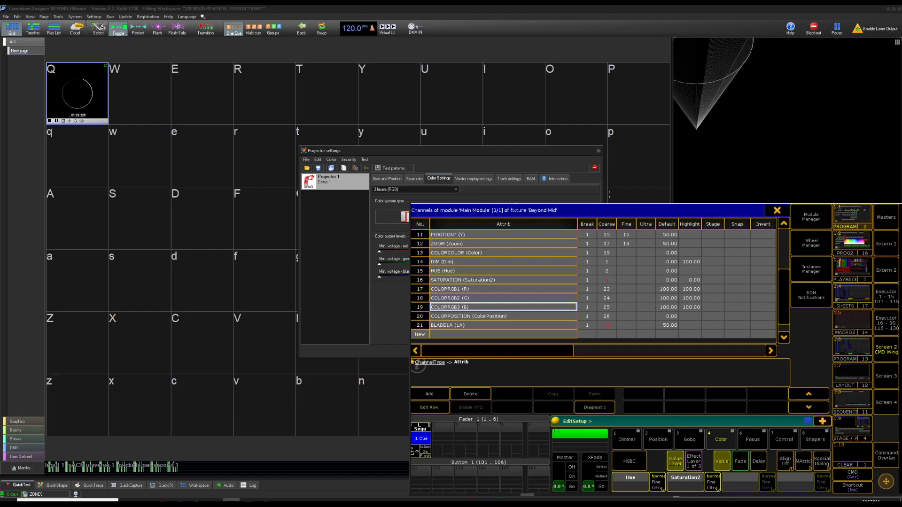
left_click_drag(525, 148, 466, 128)
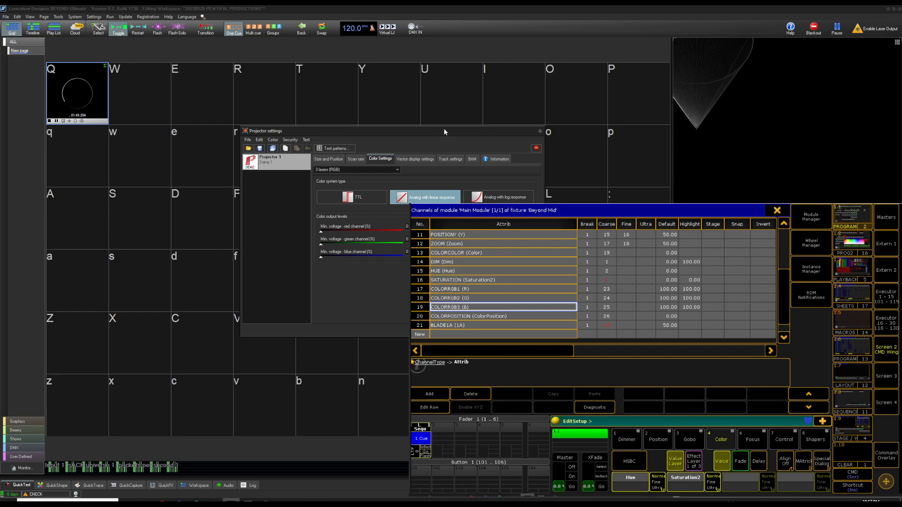
left_click_drag(444, 132, 410, 129)
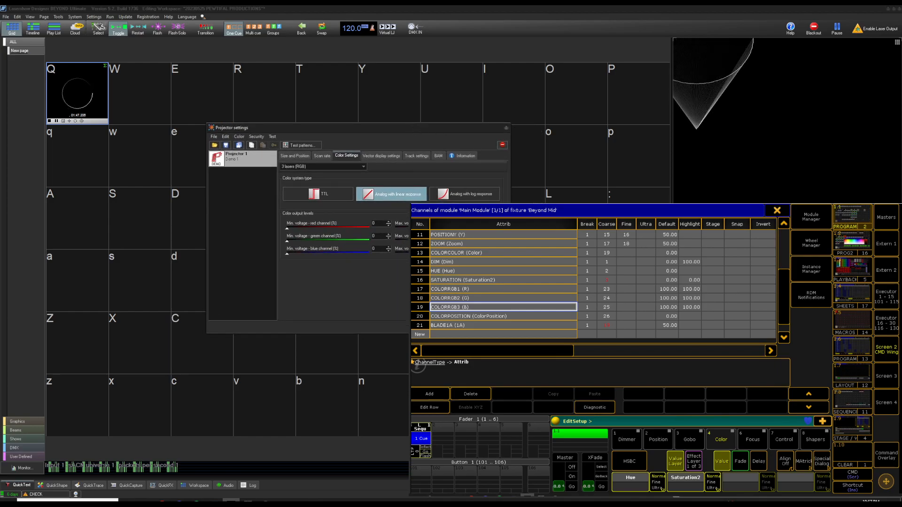
- Compare the fixture's COLORRGB1 and COLORRGB2 channels with the projector's color settings, and close the projector settings
left_click(487, 289)
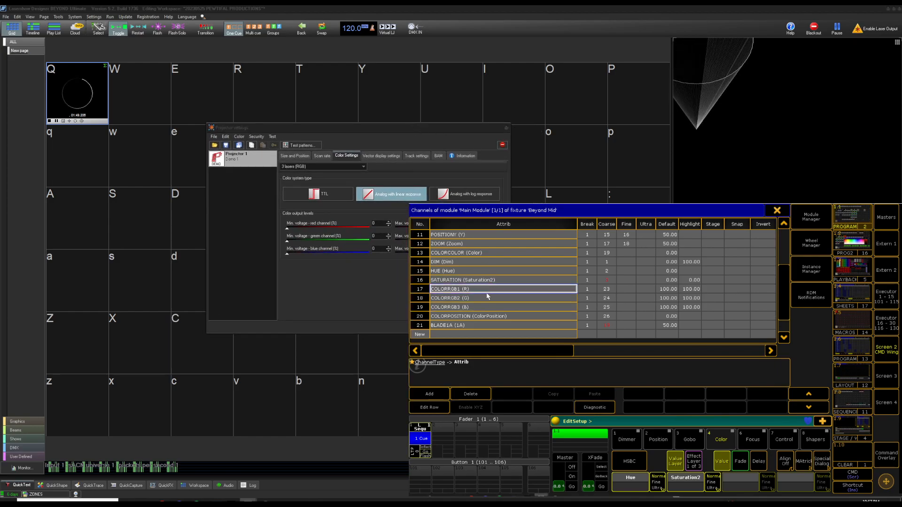
left_click(486, 298)
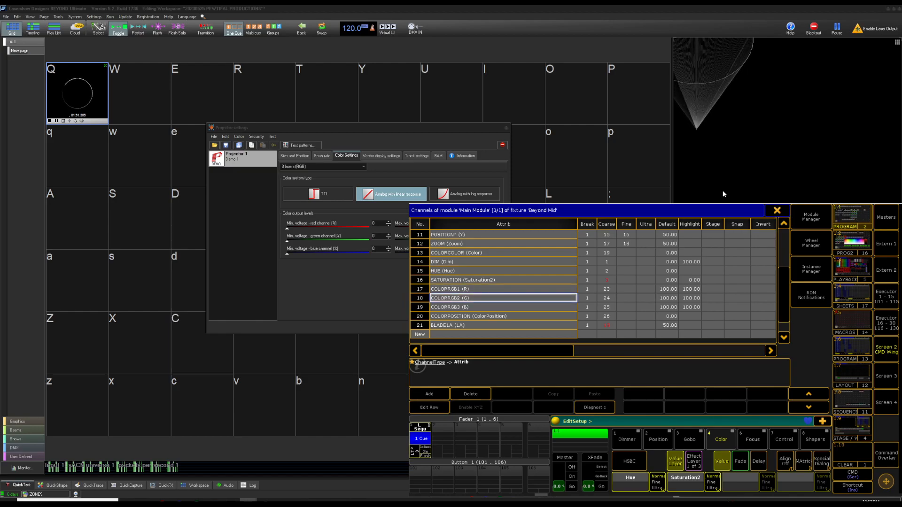
left_click_drag(384, 126, 425, 121)
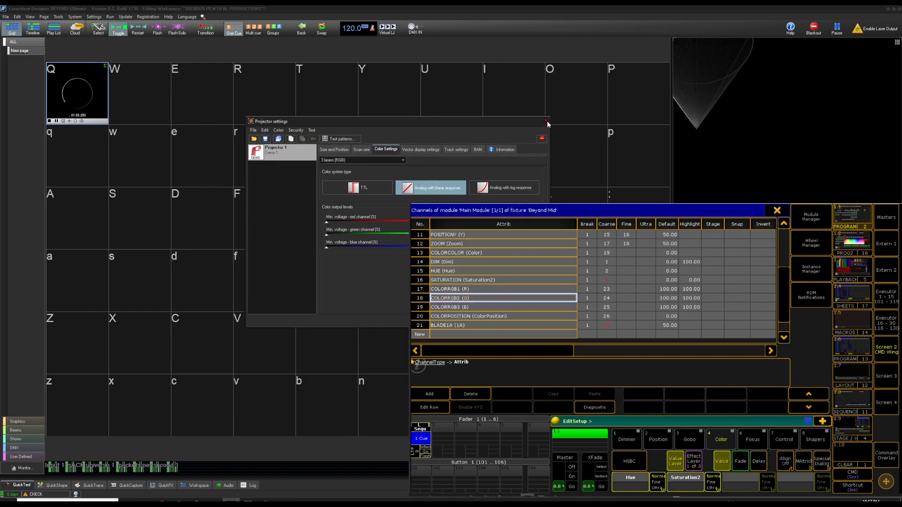
left_click(547, 123)
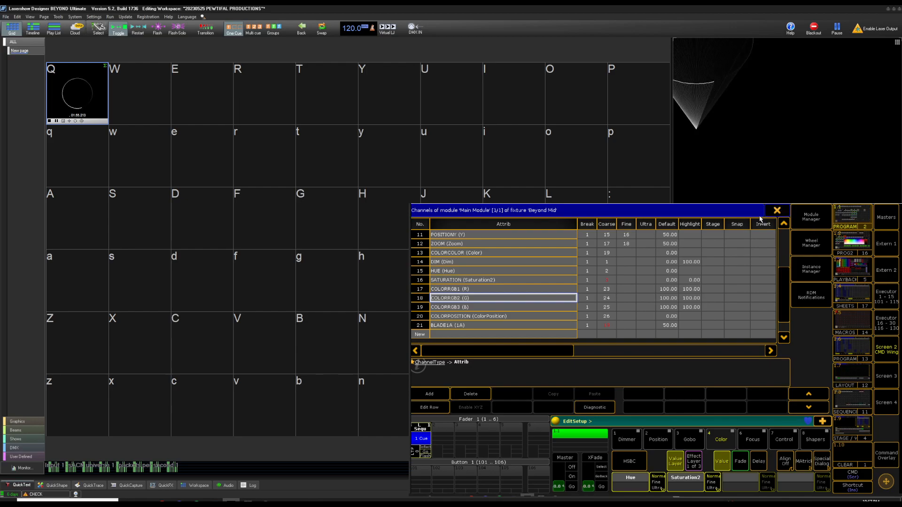
- Return from the fixture's channel list to the patch and delete the Beyond Vid layer
left_click(777, 211)
left_click(777, 211)
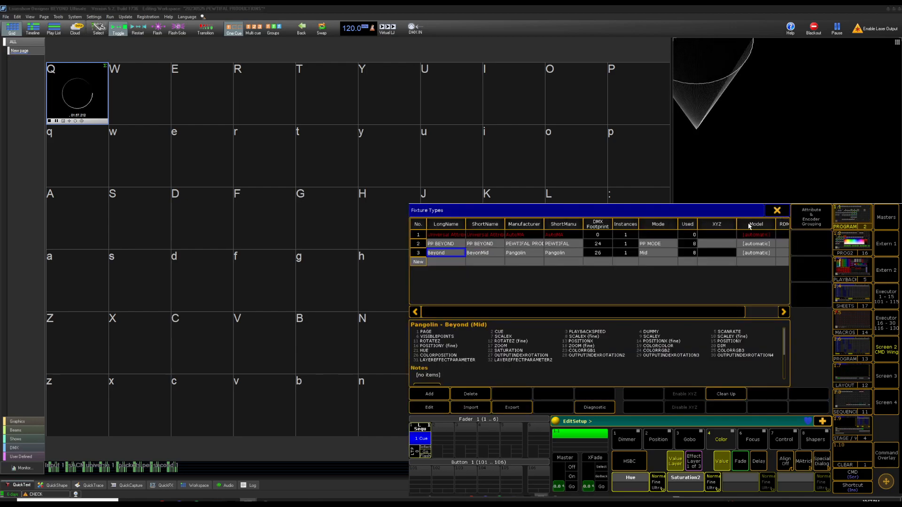
left_click(432, 246)
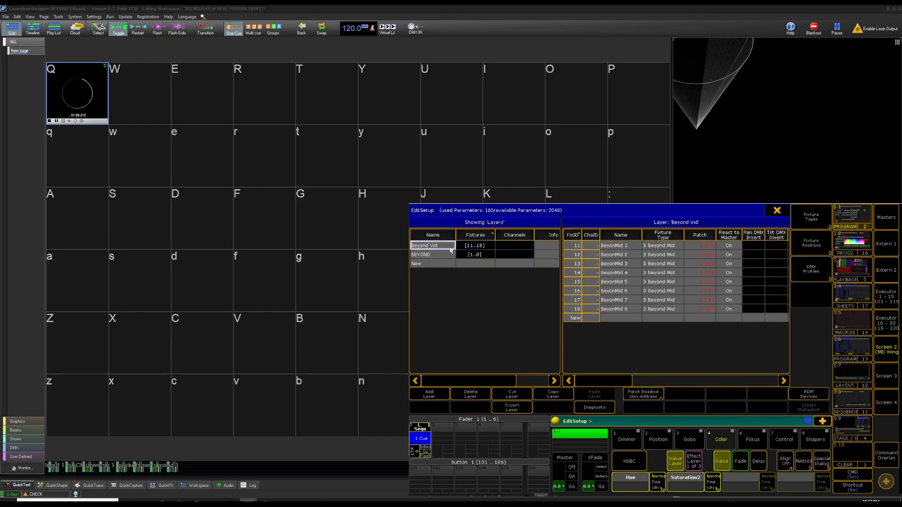
left_click(469, 392)
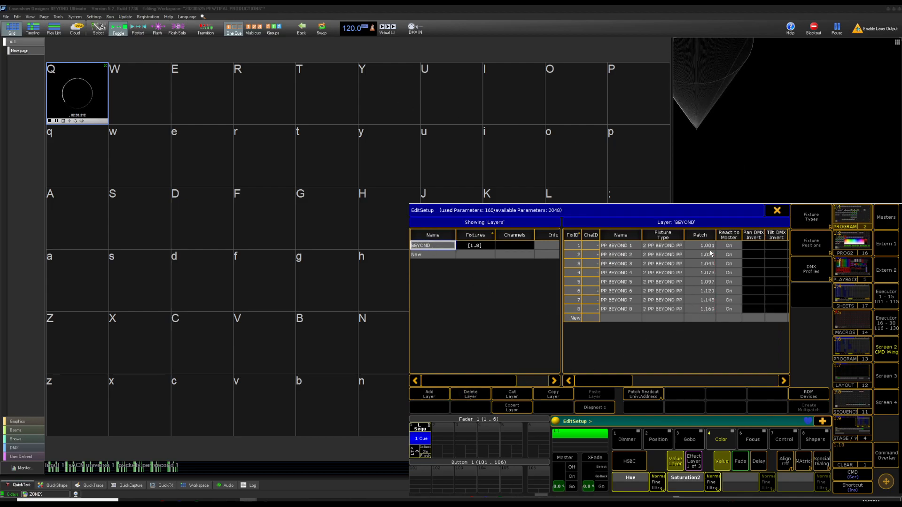
- Leave the patch and fixture schedule without saving the changes, and close the grandMA2 setup
left_click(775, 210)
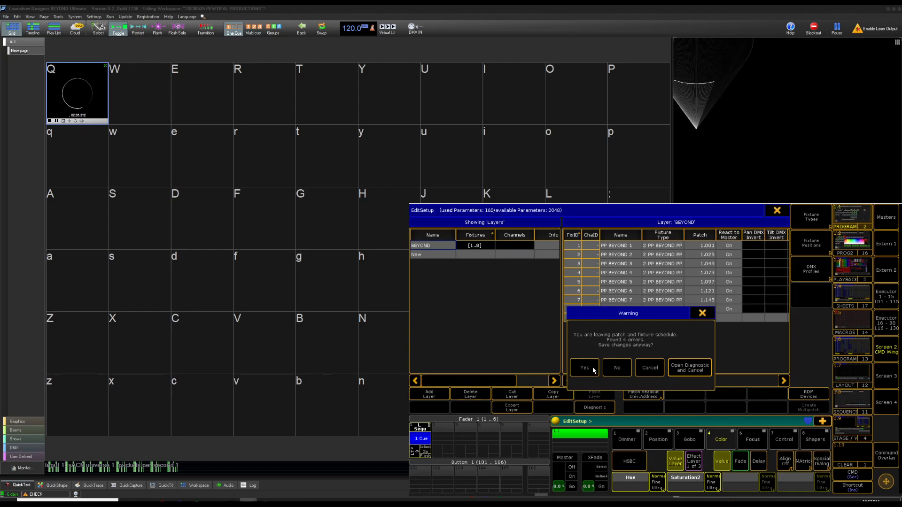
left_click(619, 369)
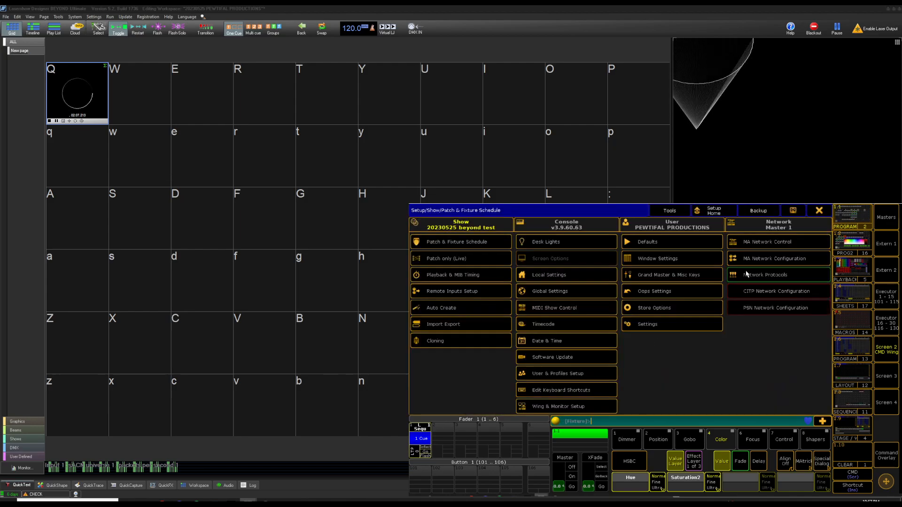
left_click(819, 211)
- Stop the Q cue in BEYOND and enable DMX input
left_click(64, 79)
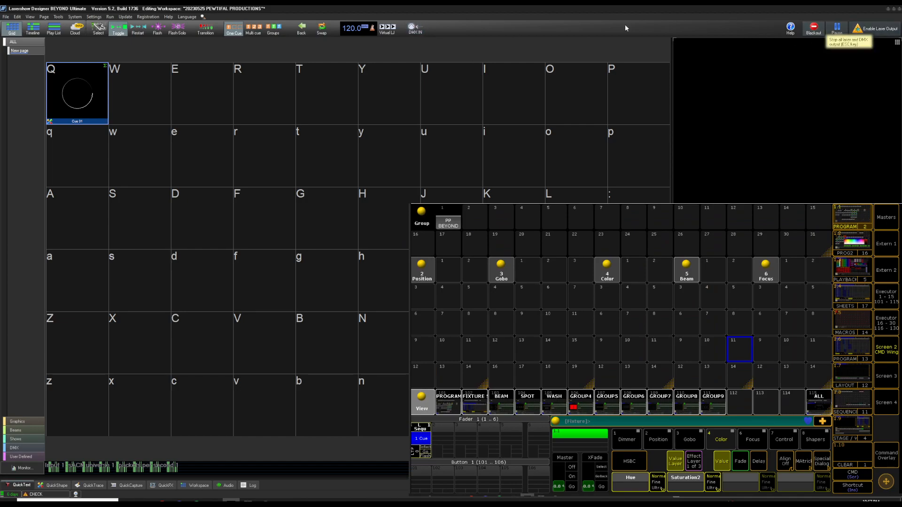
left_click(416, 28)
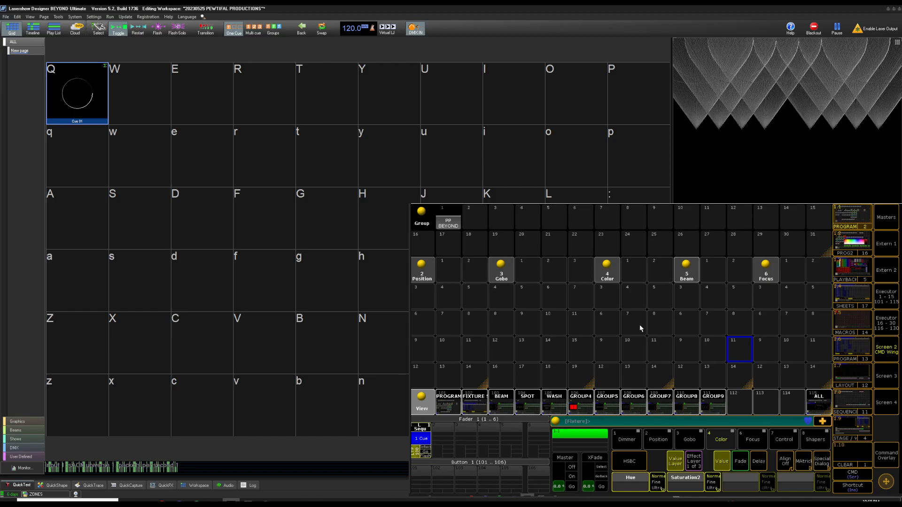
- Select the PP BEYOND group in grandMA2 and bring up its Shapers attributes after checking Focus and Control
left_click(449, 219)
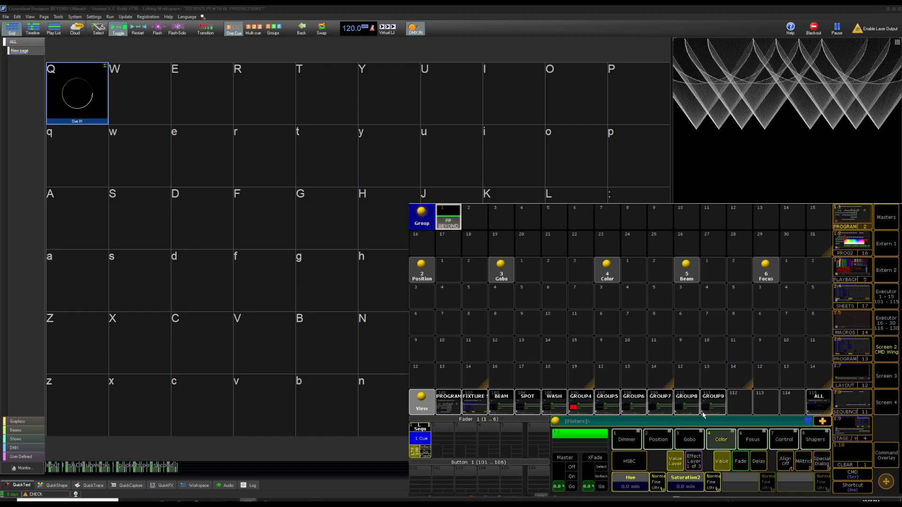
scroll(644, 468, "up", 13)
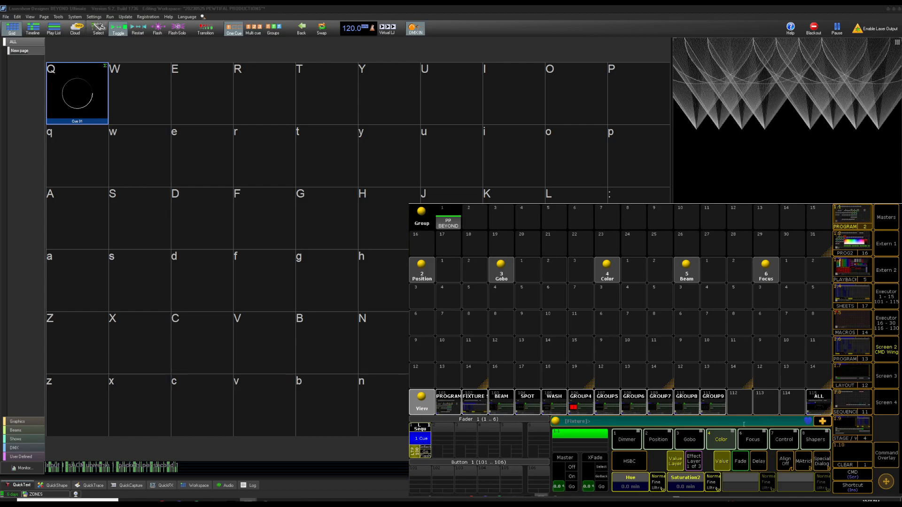
left_click(755, 438)
left_click(783, 439)
left_click(813, 441)
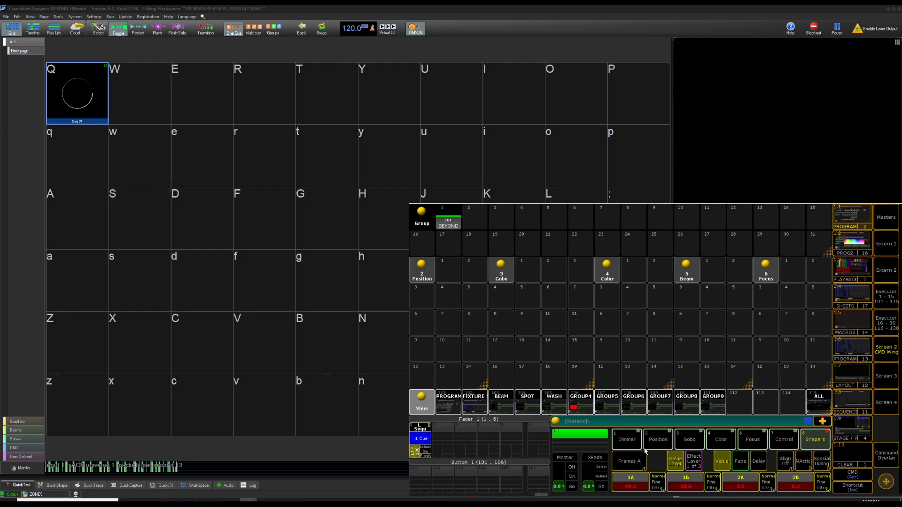
- Set the PP BEYOND group's Shapers attributes 1A and 1B to 0
left_click(637, 484)
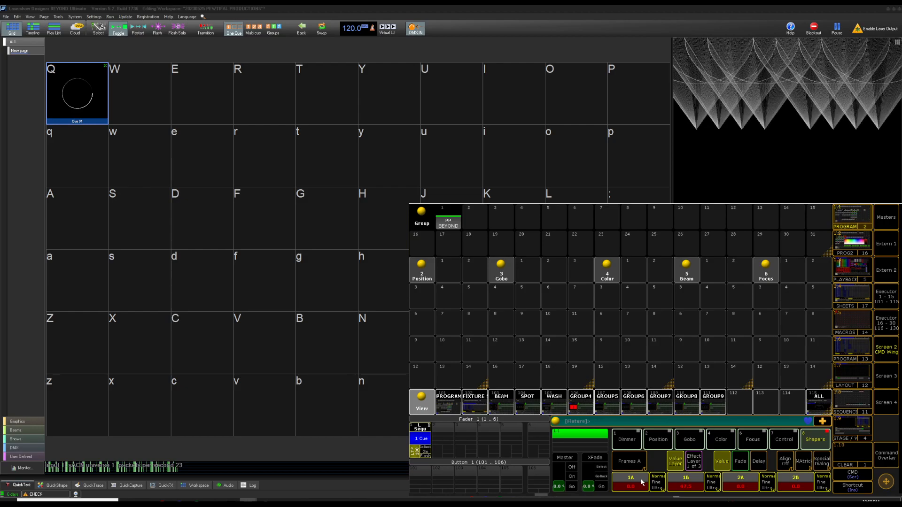
left_click(680, 477)
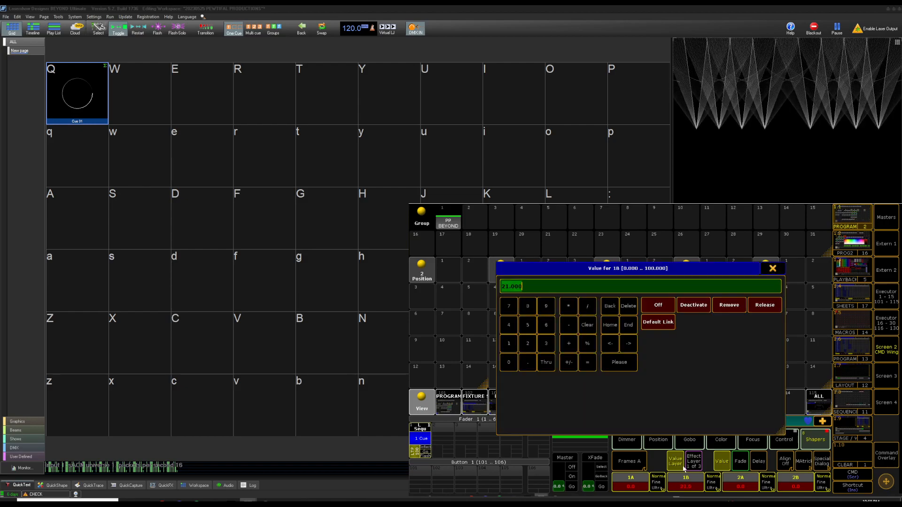
type("0")
key("Return")
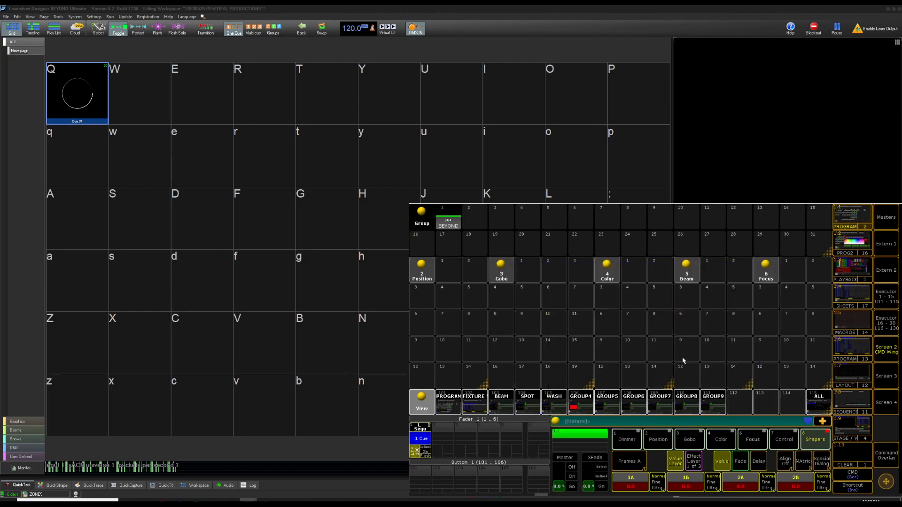
- Set the PP BEYOND group's Shapers attribute 1B to 100, then change it to 50
left_click(693, 478)
left_click(515, 343)
double_click(513, 360)
left_click(618, 368)
left_click(686, 478)
left_click(527, 325)
left_click(508, 362)
left_click(628, 370)
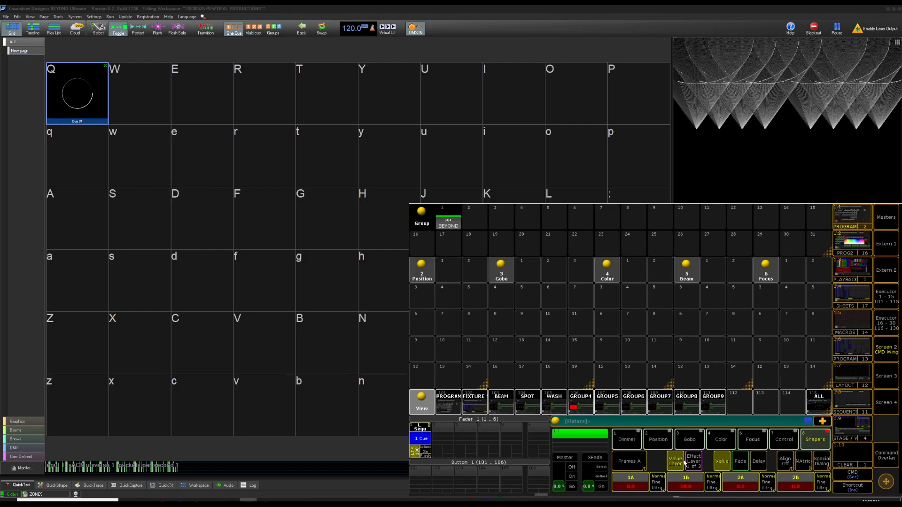
- Try out different values for Shapers attributes 1B and 2A, then clear the programmer
left_click(696, 490)
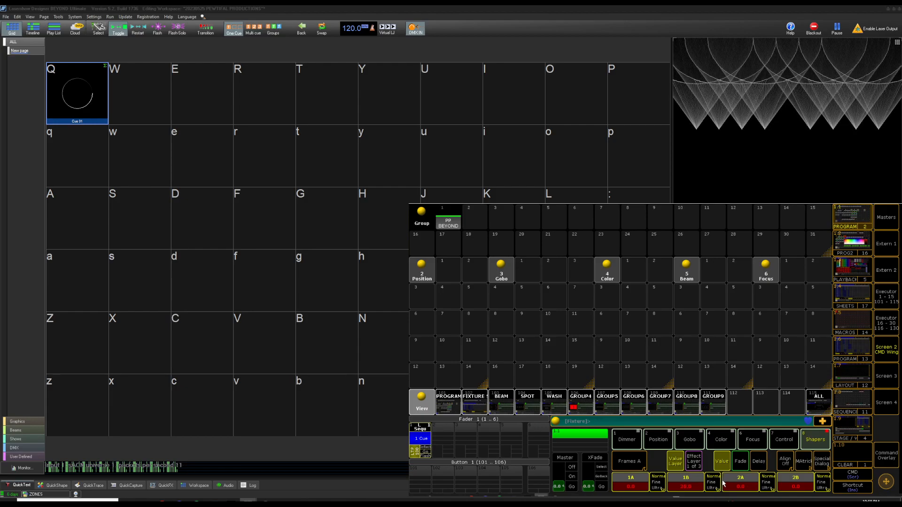
key("o")
left_click(692, 484)
left_click(690, 483)
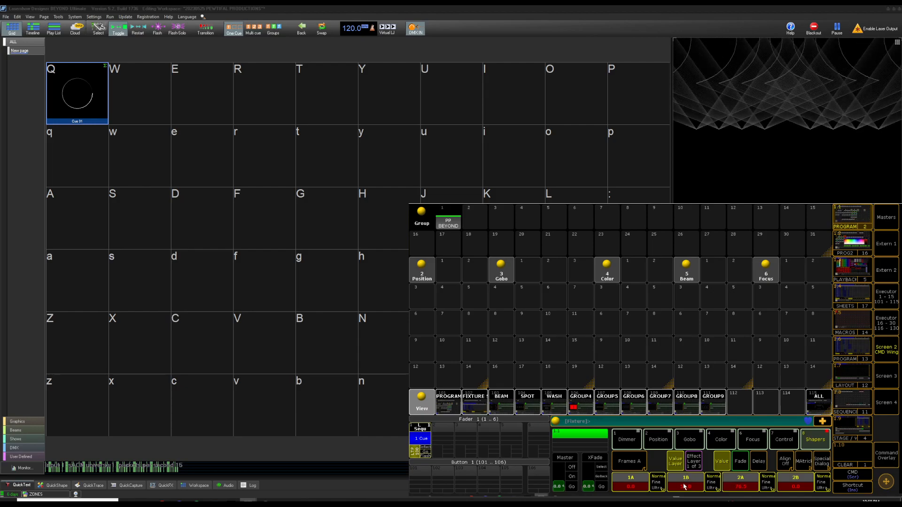
key("c")
key("c")
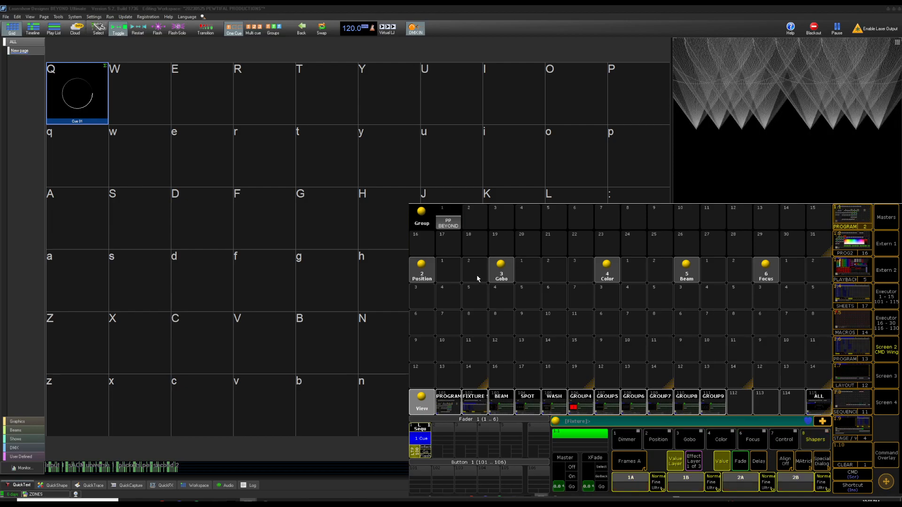
- Select the PP BEYOND group again, show the FX view with the effect pool, and create an empty Effect 1
left_click(449, 224)
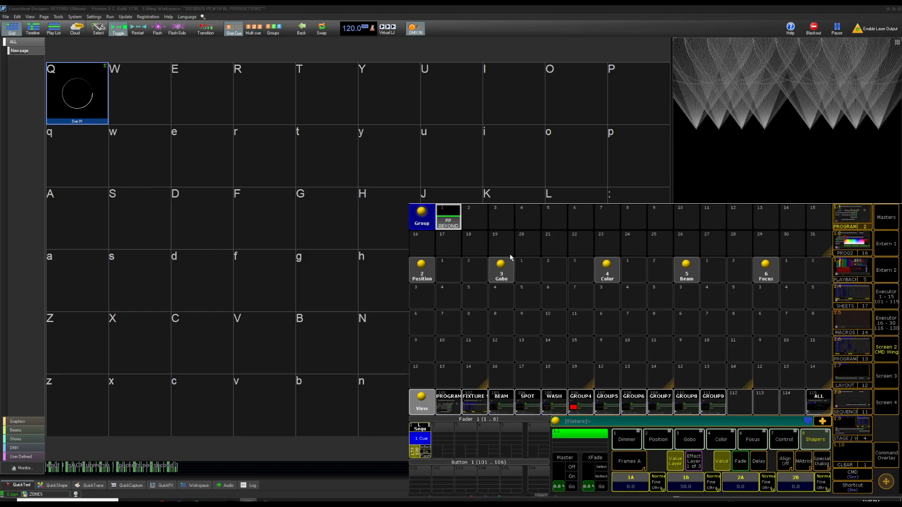
left_click(819, 403)
left_click(482, 379)
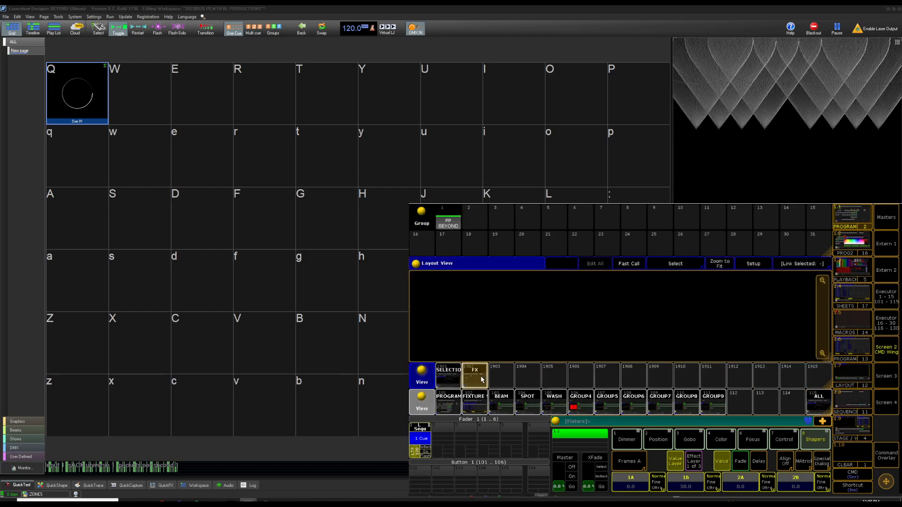
right_click(446, 271)
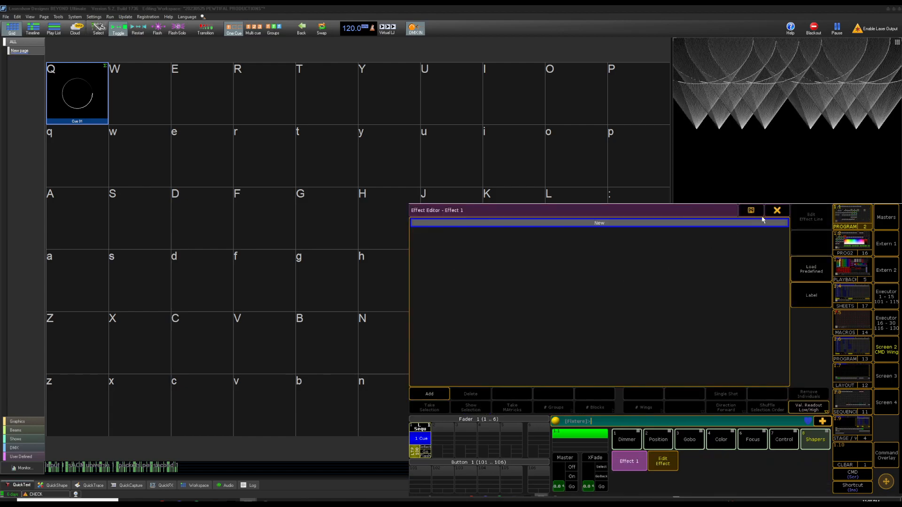
left_click(777, 210)
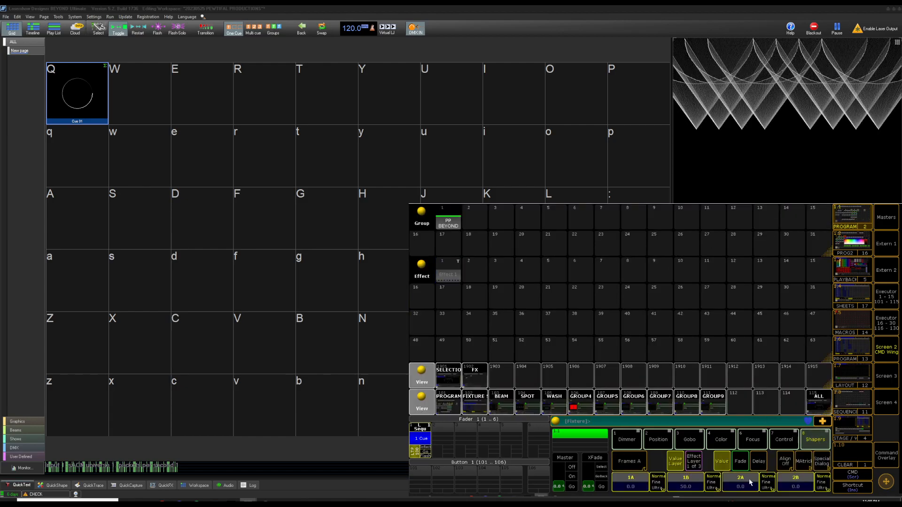
- Add a line for Shapers attribute 2A to Effect 1 and run the effect on the PP BEYOND group
right_click(440, 270)
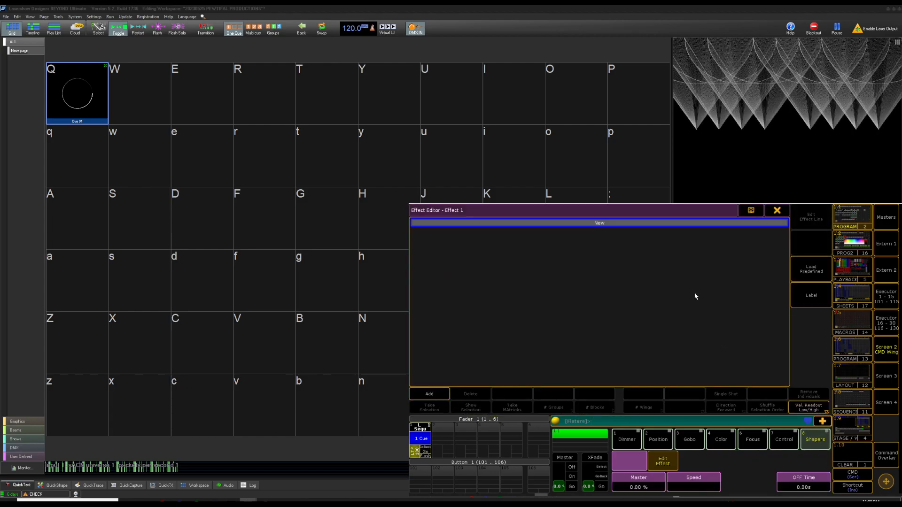
left_click(437, 394)
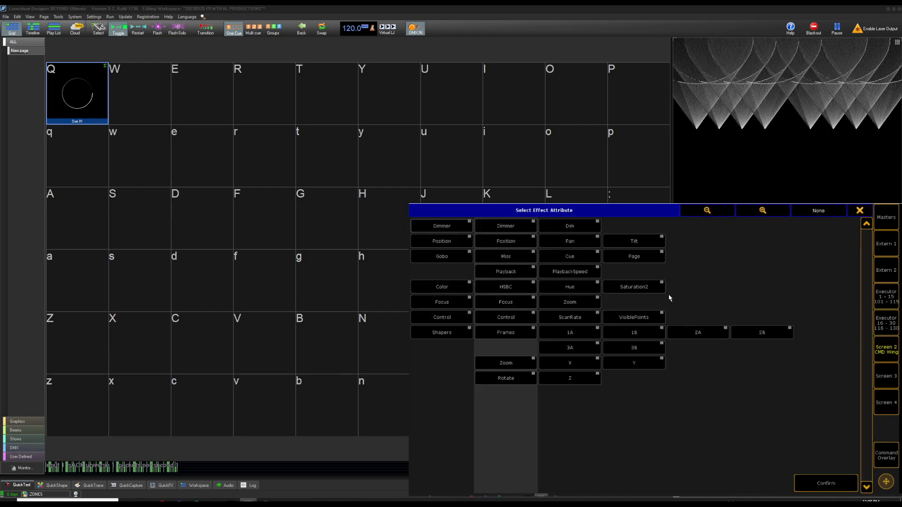
left_click(708, 335)
left_click(825, 491)
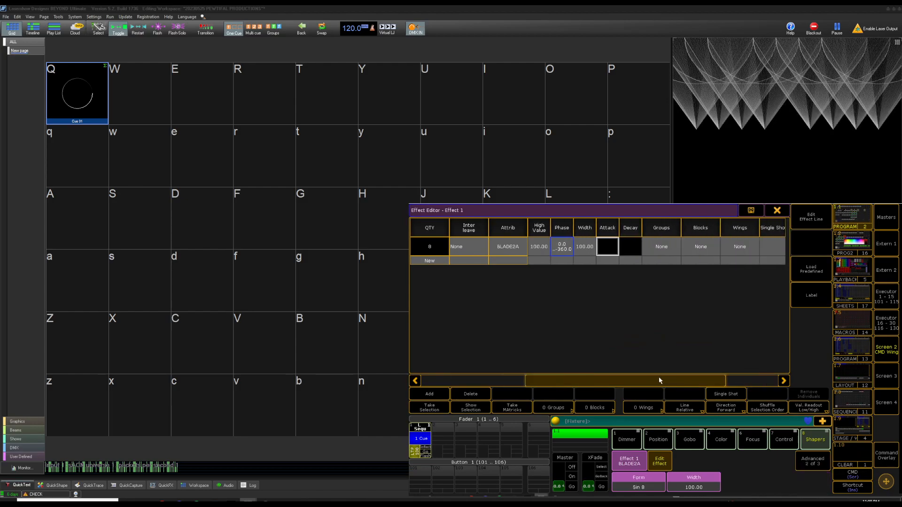
left_click_drag(638, 377, 554, 376)
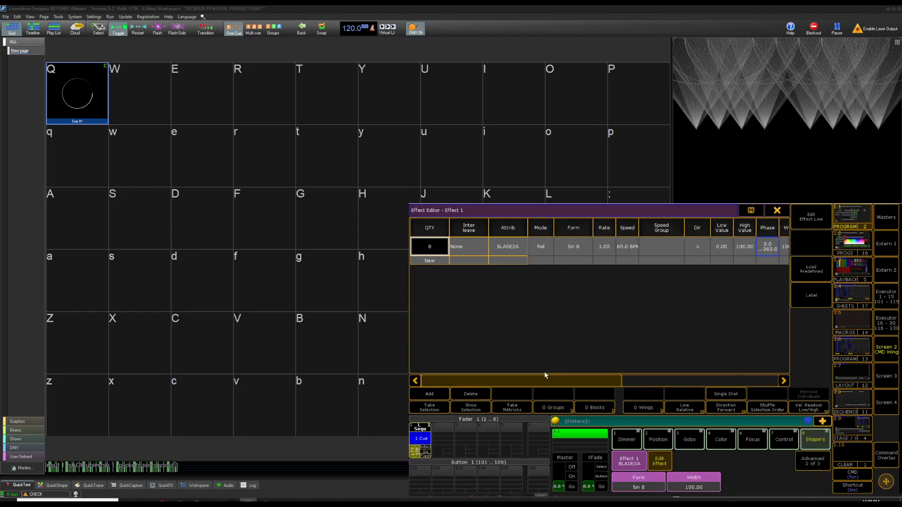
left_click(778, 210)
left_click(448, 270)
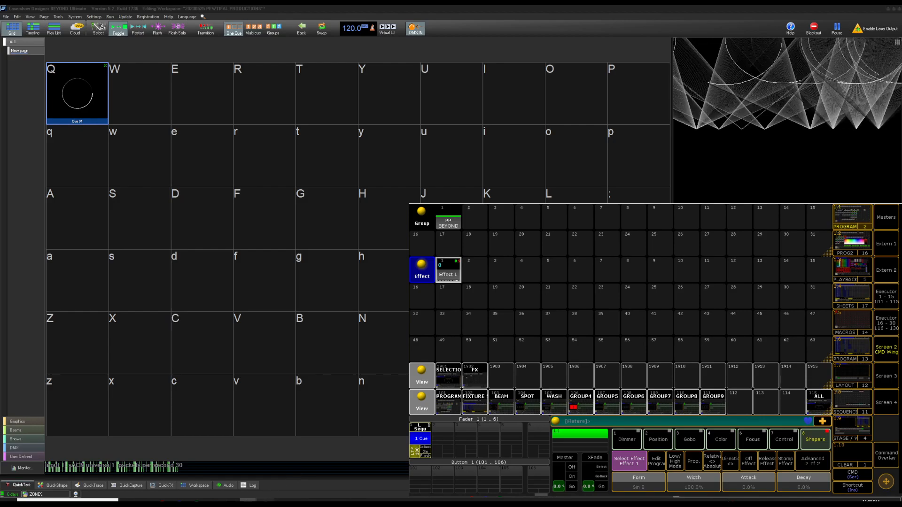
- Switch to BEYOND and check the Effect settings of the TEST projection zone, then close the projection zones
left_click(265, 503)
left_click(266, 503)
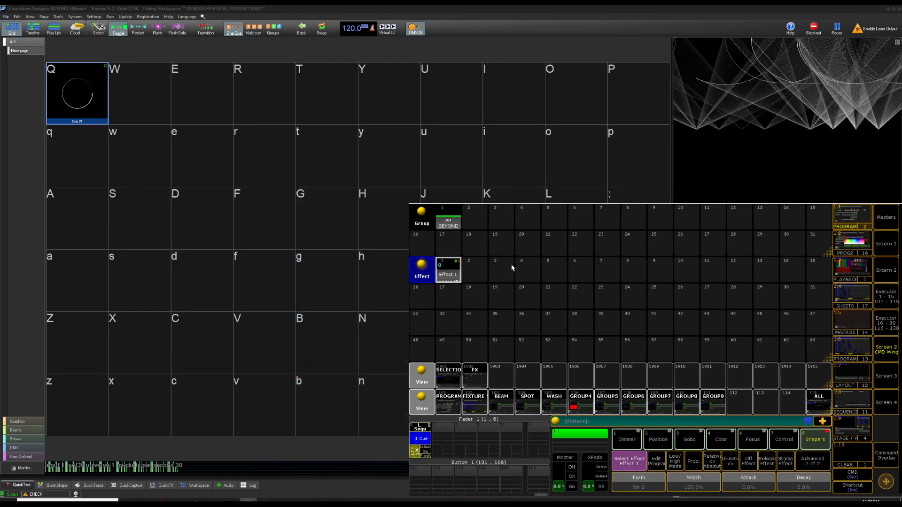
left_click(95, 17)
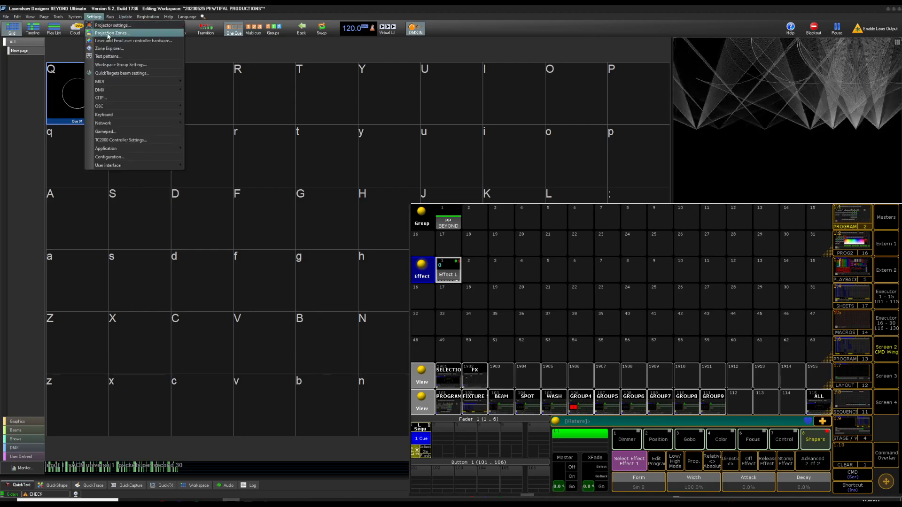
left_click(108, 34)
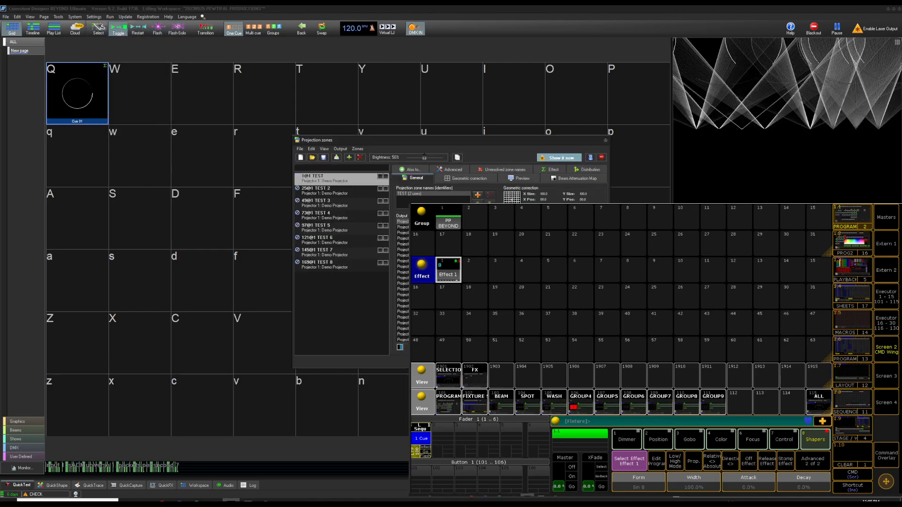
left_click(551, 170)
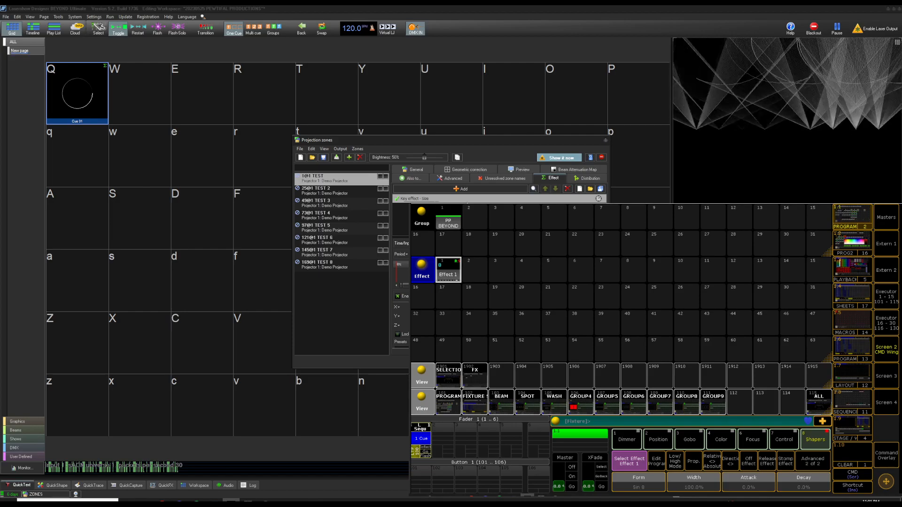
key("Escape")
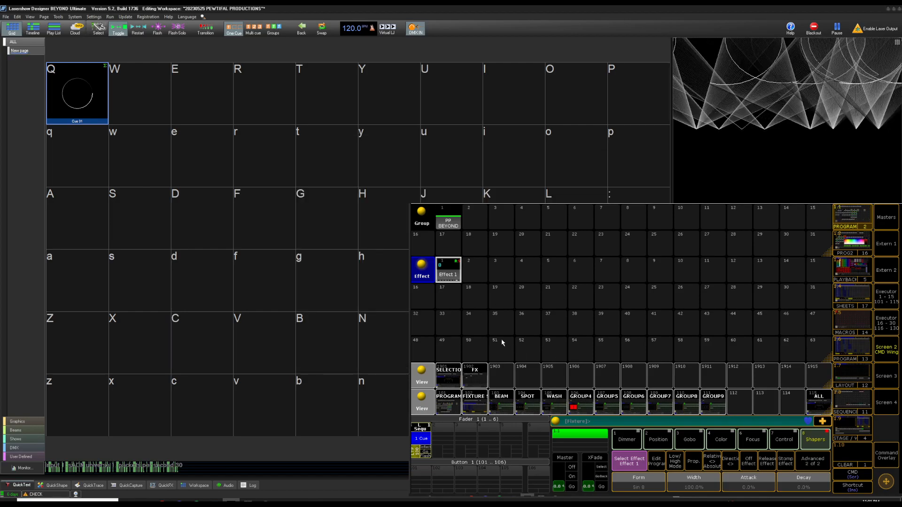
- Stop Effect 1 in grandMA2, reselect the PP BEYOND group and raise its Shapers attribute 2B
left_click(450, 275)
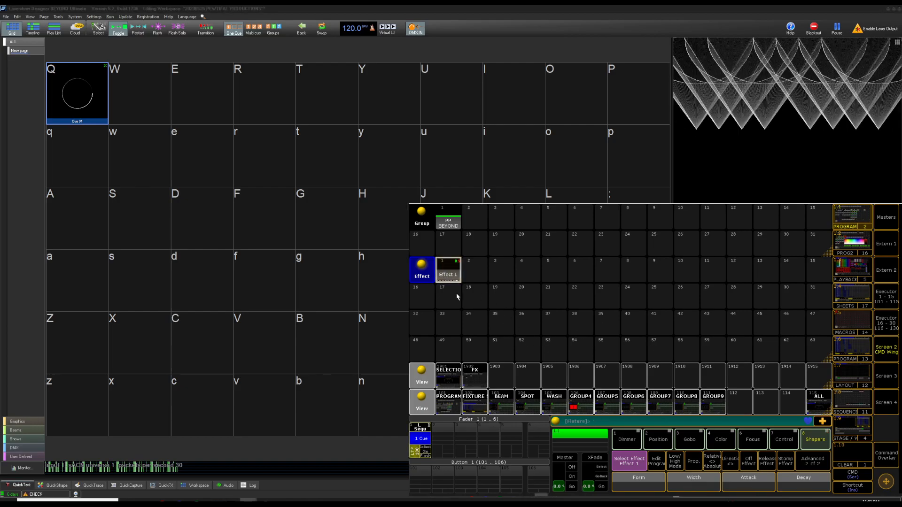
left_click(450, 220)
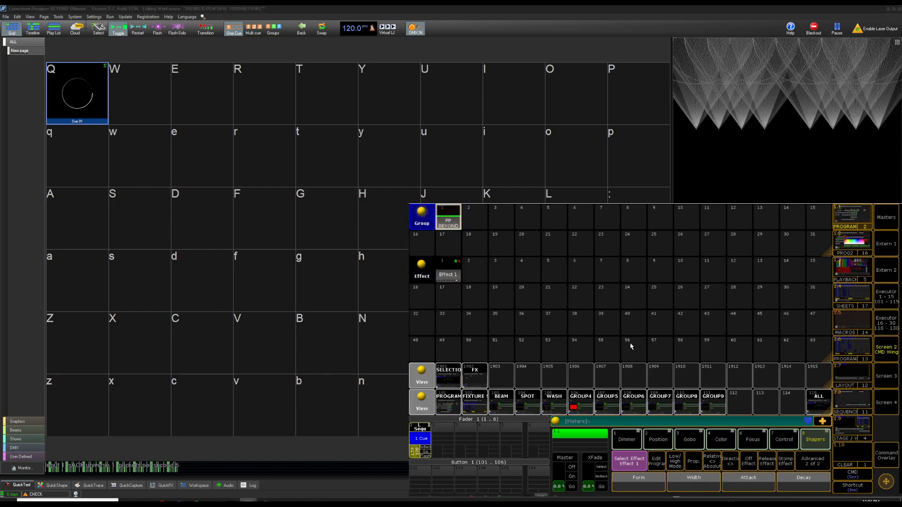
left_click(787, 438)
left_click(815, 439)
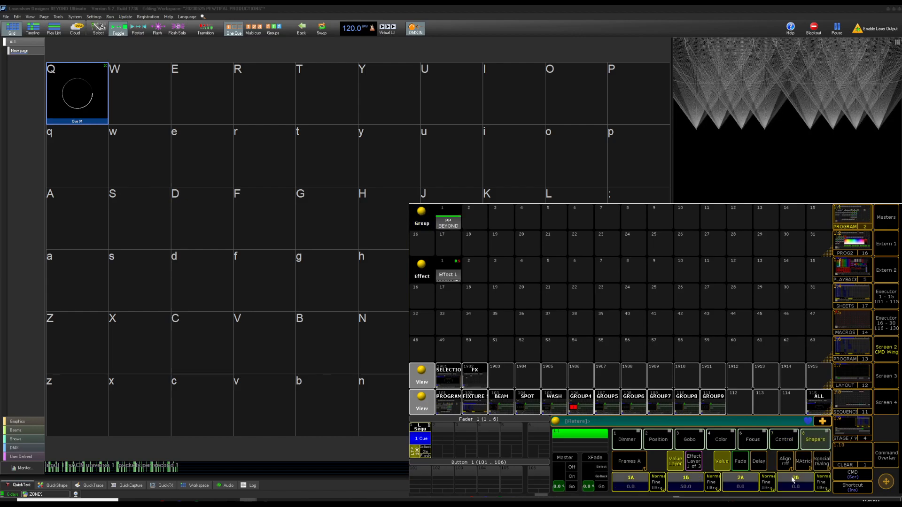
scroll(793, 482, "up", 5)
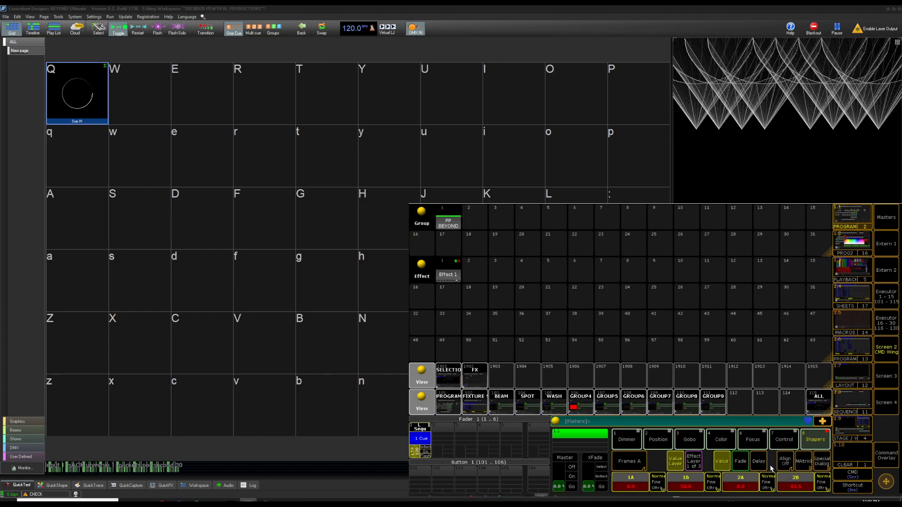
- Change the attribute of Effect 1's line to 2B and run the effect on the group
left_click(452, 277)
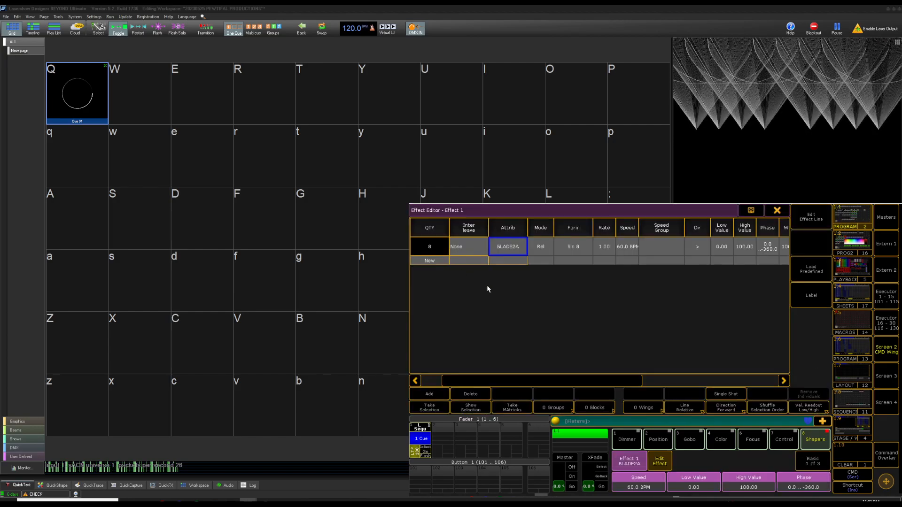
left_click(520, 249)
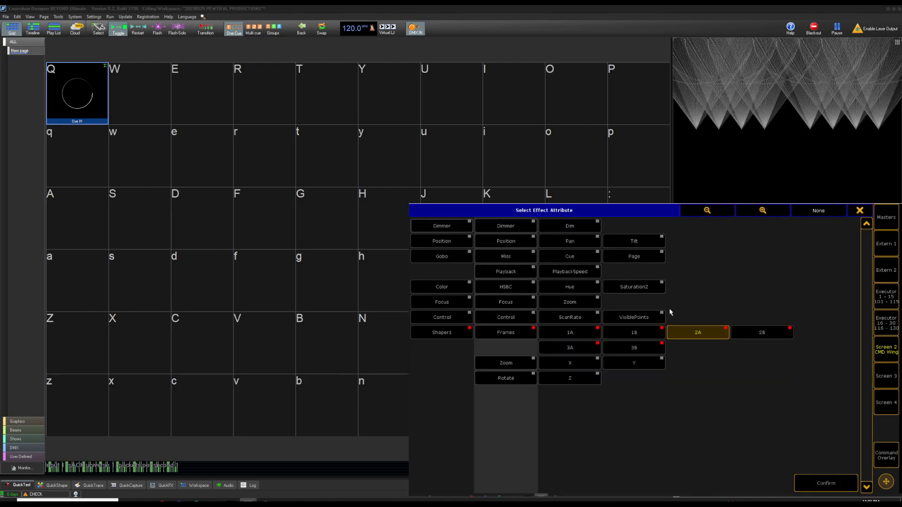
left_click(747, 330)
left_click(813, 461)
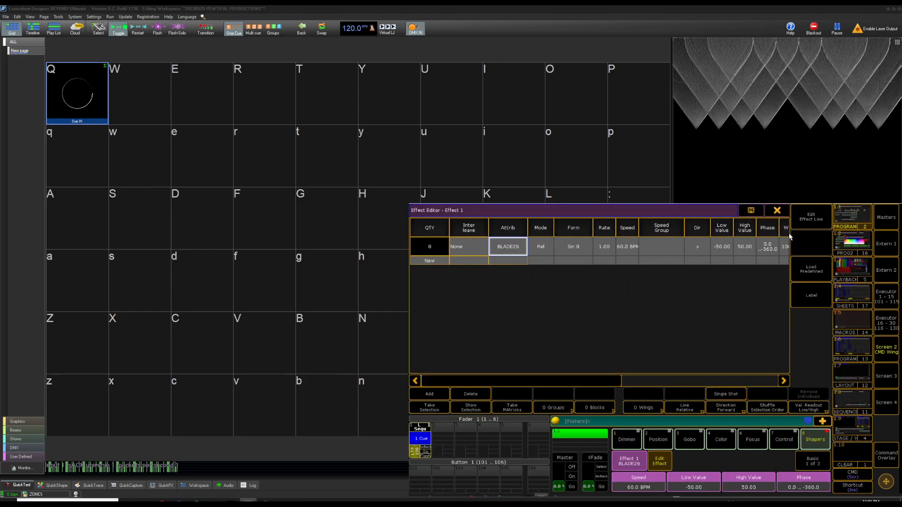
left_click(777, 211)
left_click(454, 271)
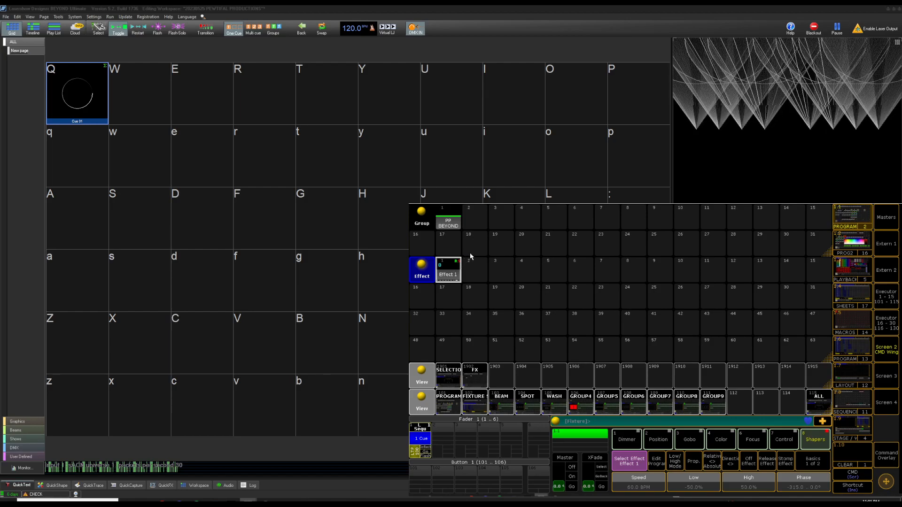
- Stop Effect 1 and switch off the PP BEYOND group's active Shapers values
left_click(447, 266)
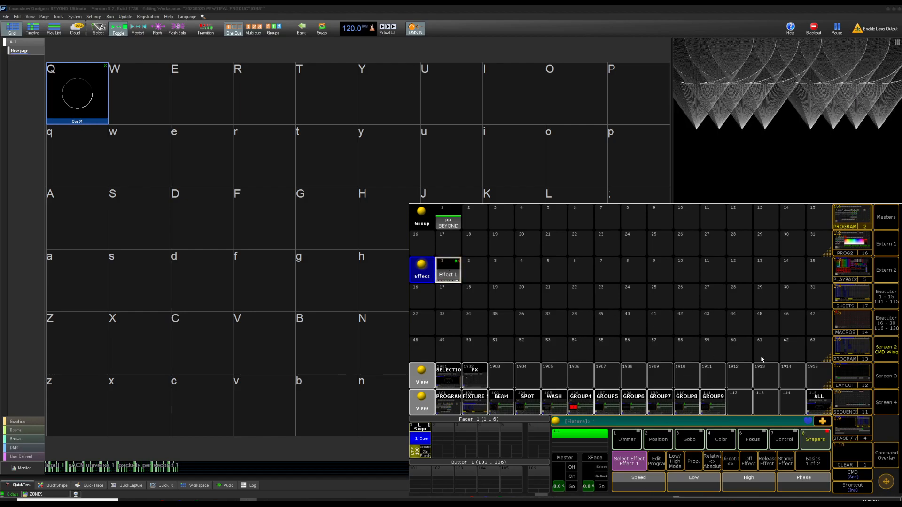
left_click(809, 440)
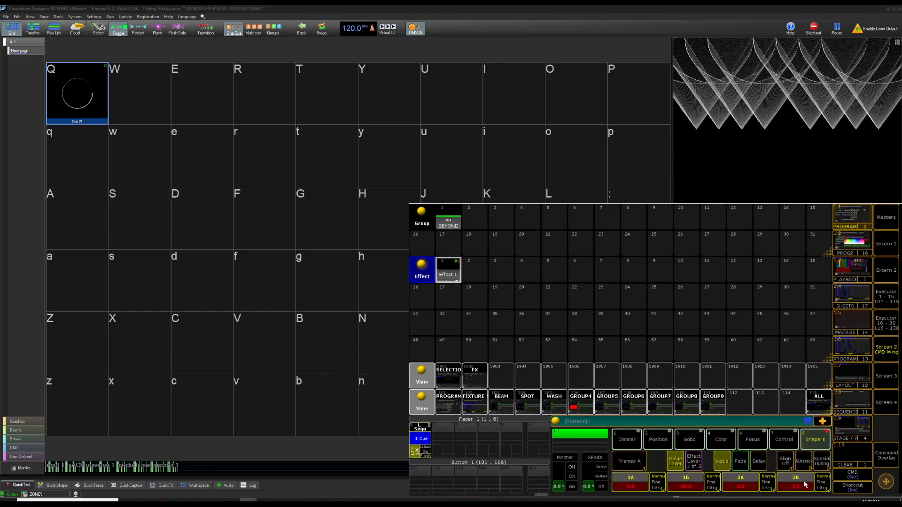
key("o")
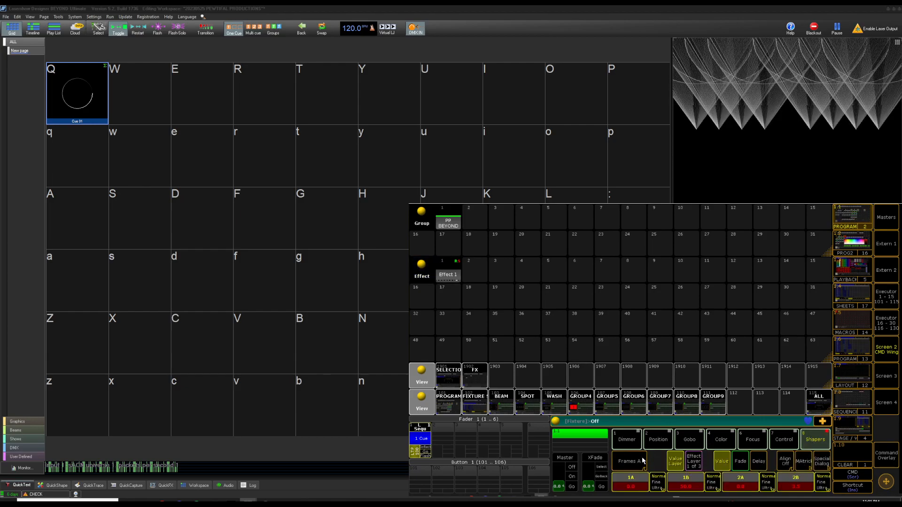
key("Return")
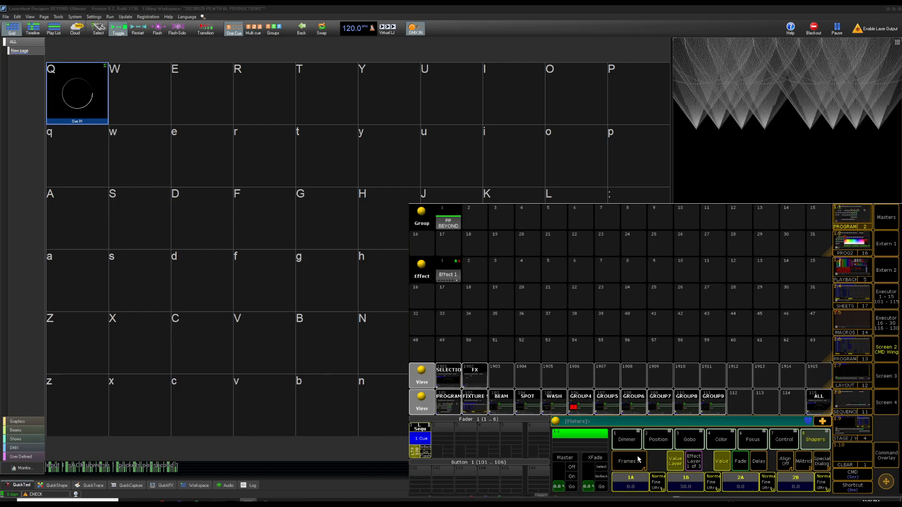
- Bring up the Frames B attributes of the PP BEYOND group and test 3A at values up to 100
left_click(639, 459)
left_click(635, 481)
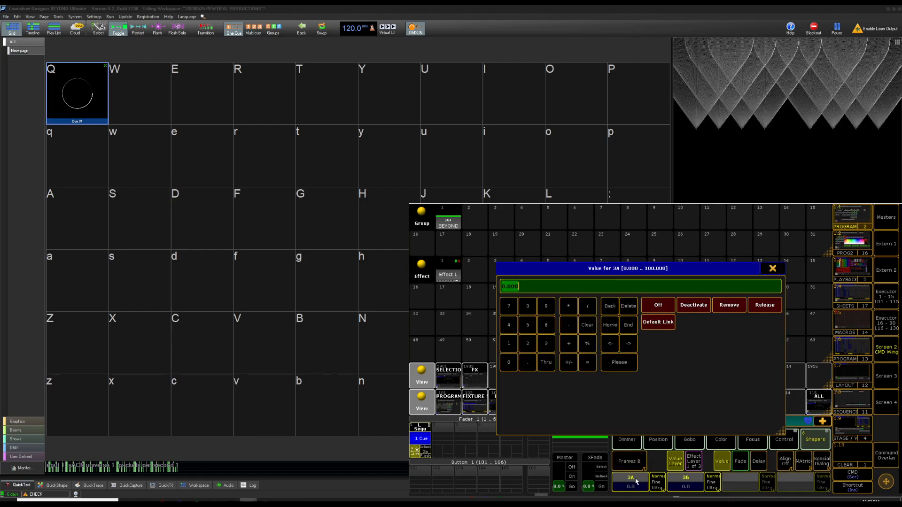
left_click(780, 270)
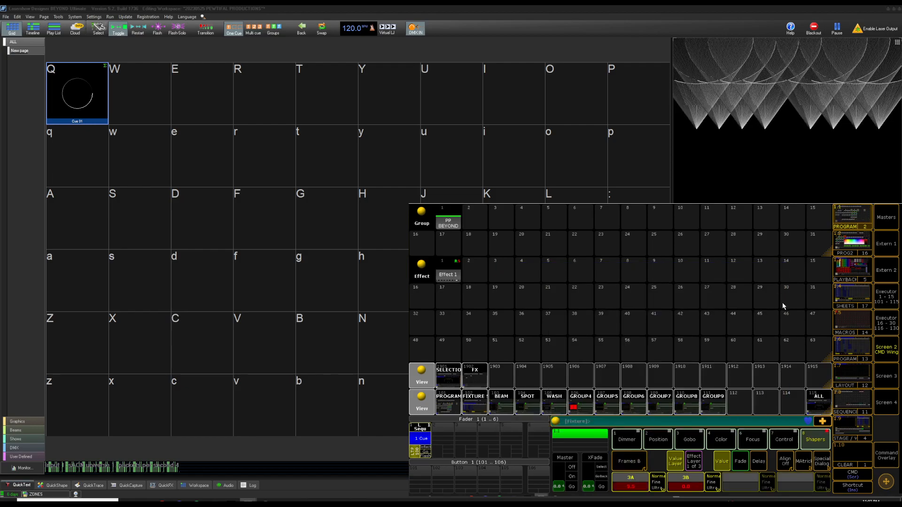
scroll(784, 310, "down", 2)
scroll(784, 311, "down", 5)
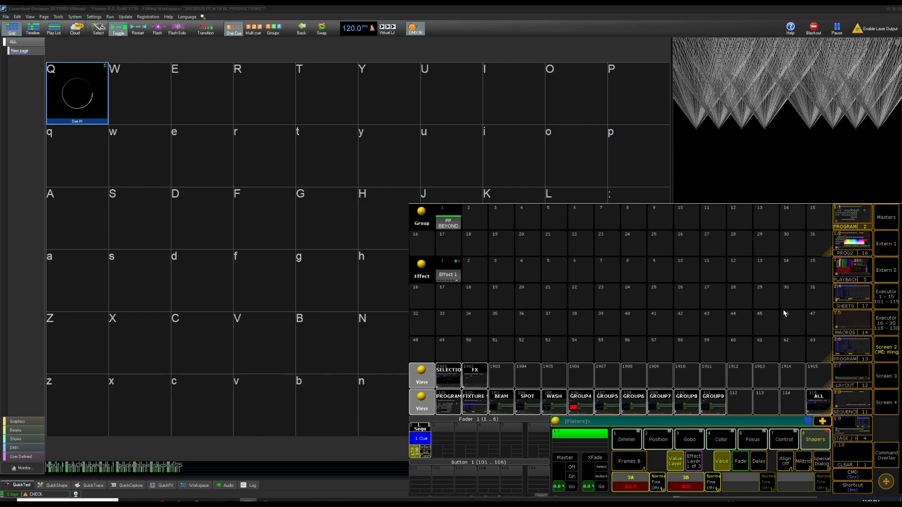
scroll(642, 482, "up", 3)
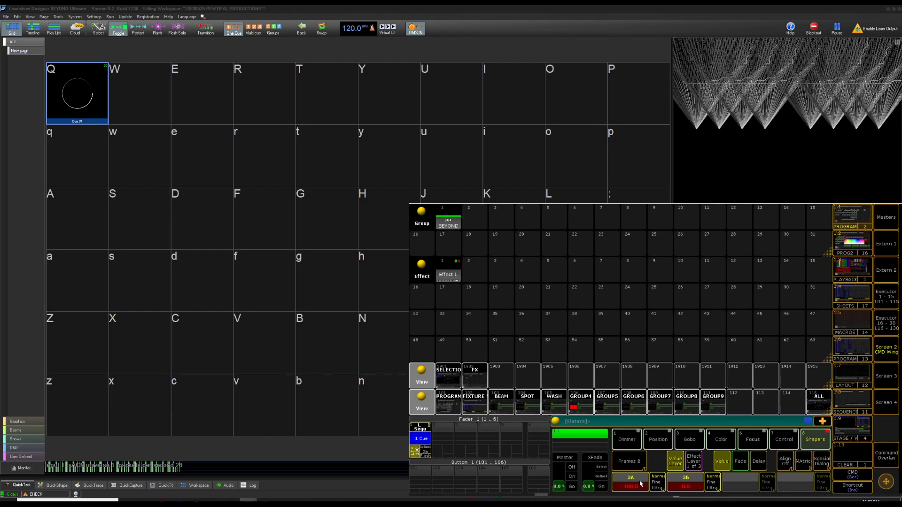
scroll(630, 485, "up", 1)
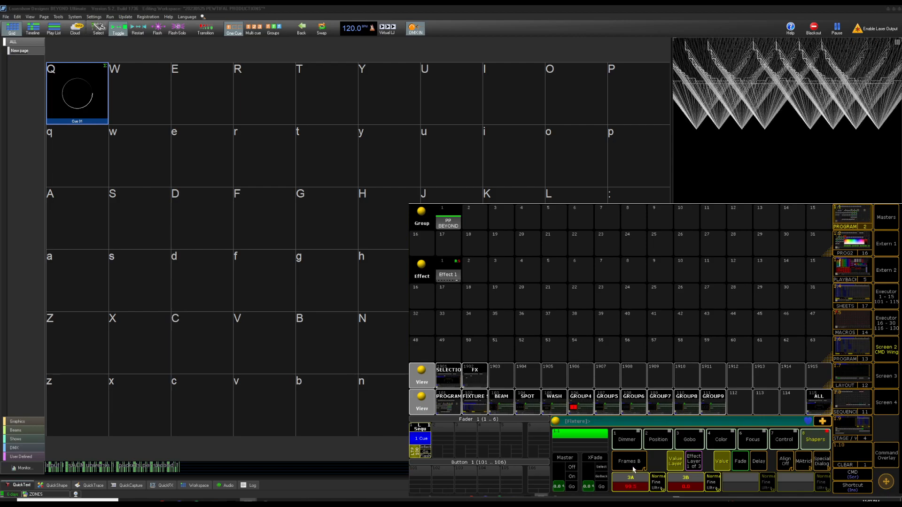
- Set the PP BEYOND group's 3A attribute to 100 from a cleared programmer and store it on the empty sixth fader executor
key("Escape")
key("Escape")
key("Escape")
left_click(455, 228)
left_click(631, 478)
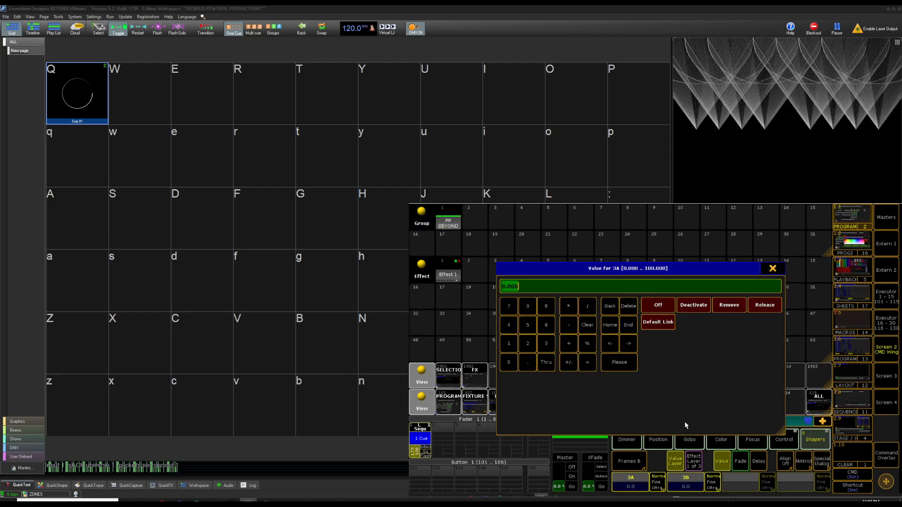
type("100")
key("Return")
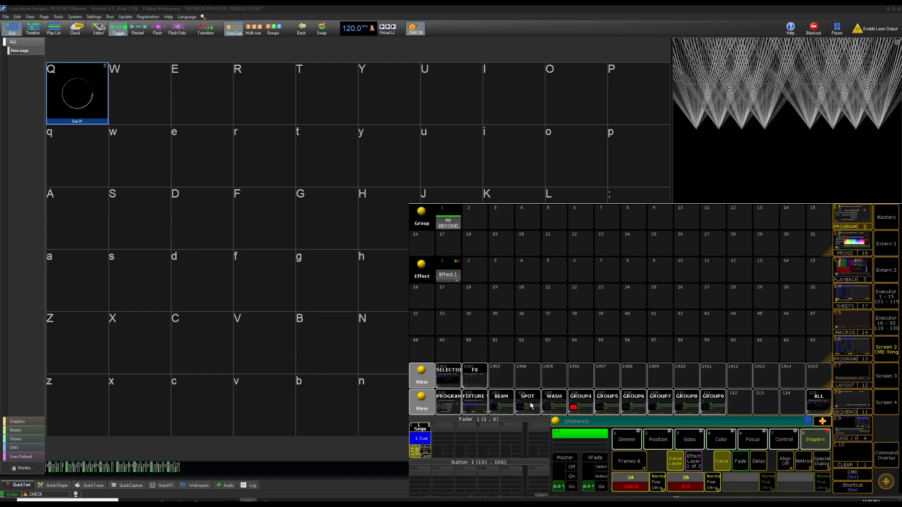
left_click(538, 442)
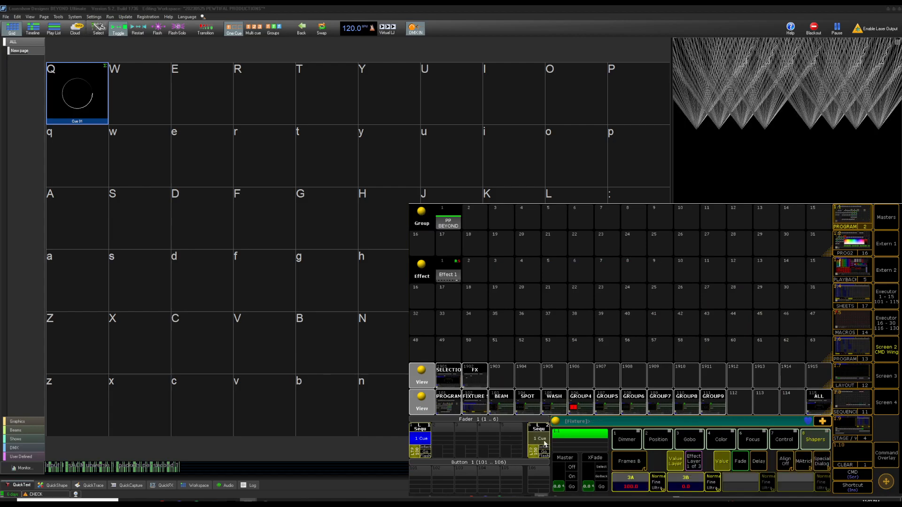
key("BackSpace")
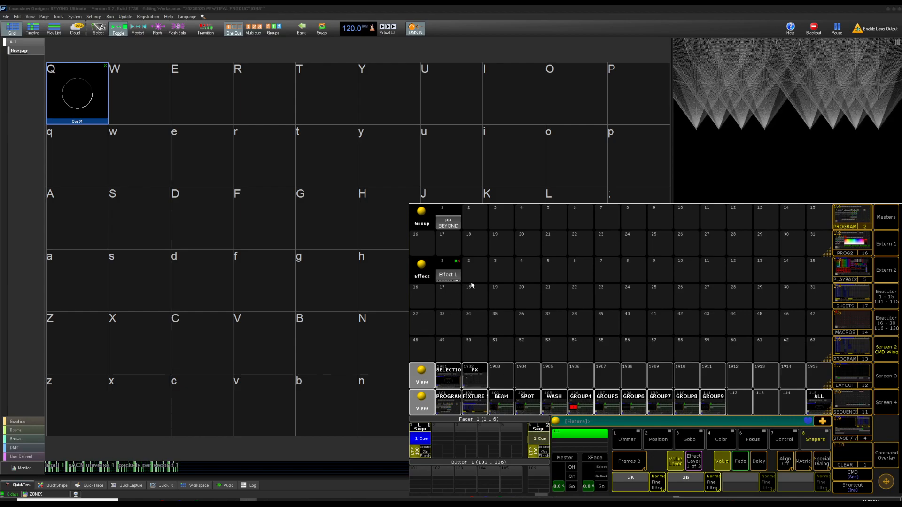
- Reselect the PP BEYOND group and raise its Frames B attribute 3B
left_click(449, 220)
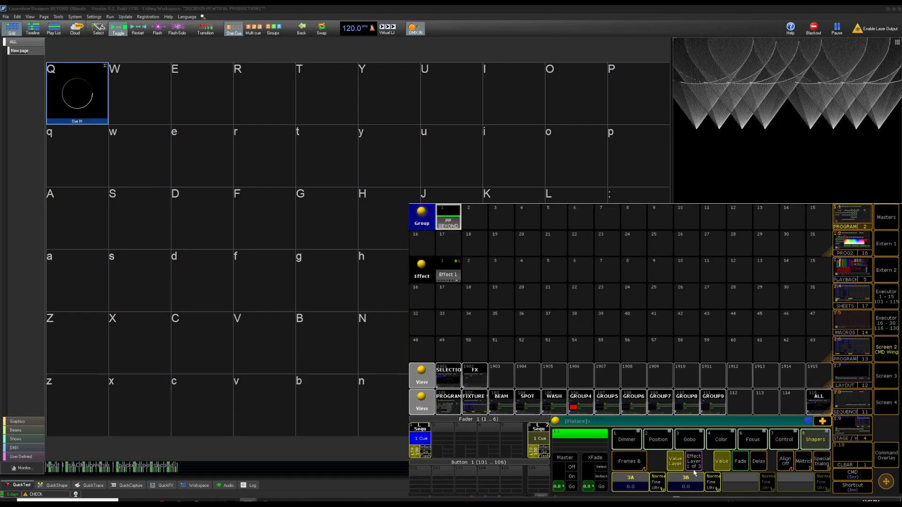
scroll(697, 473, "up", 4)
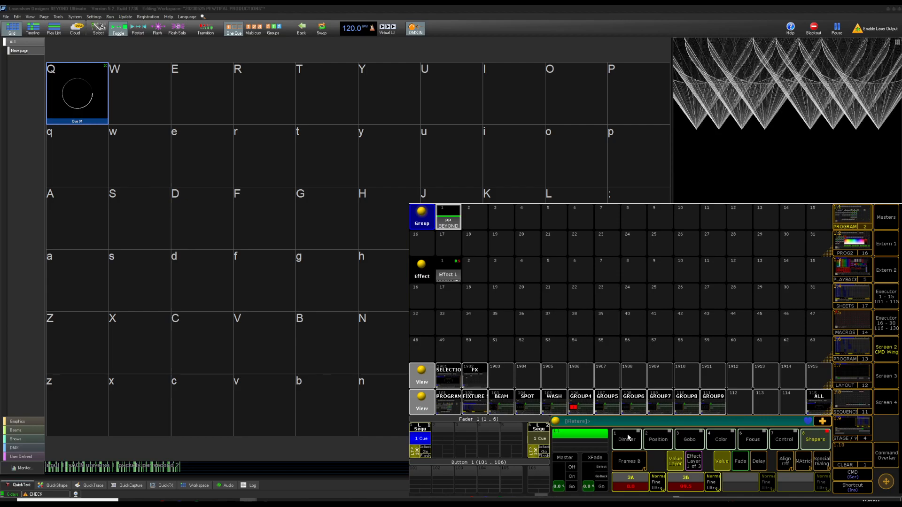
- Change the attribute of Effect 1's line to 3B, then run the effect and stop it
double_click(448, 274)
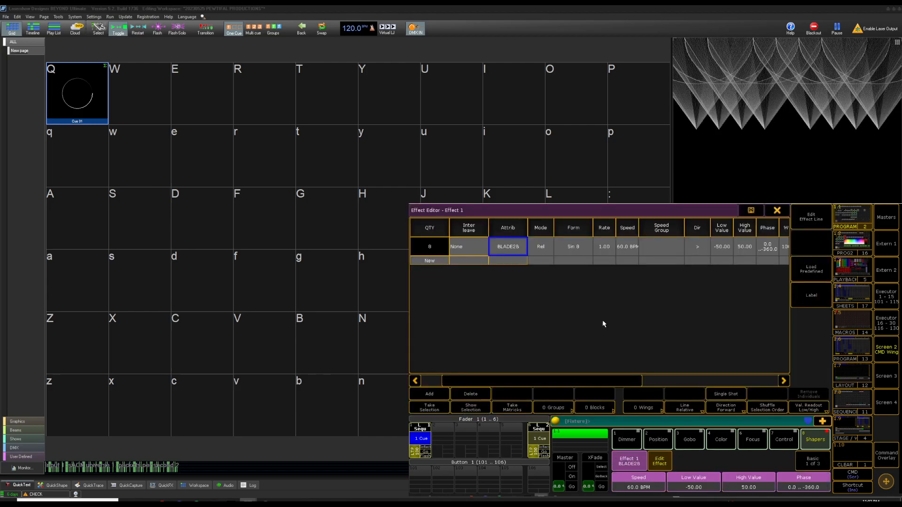
left_click(519, 254)
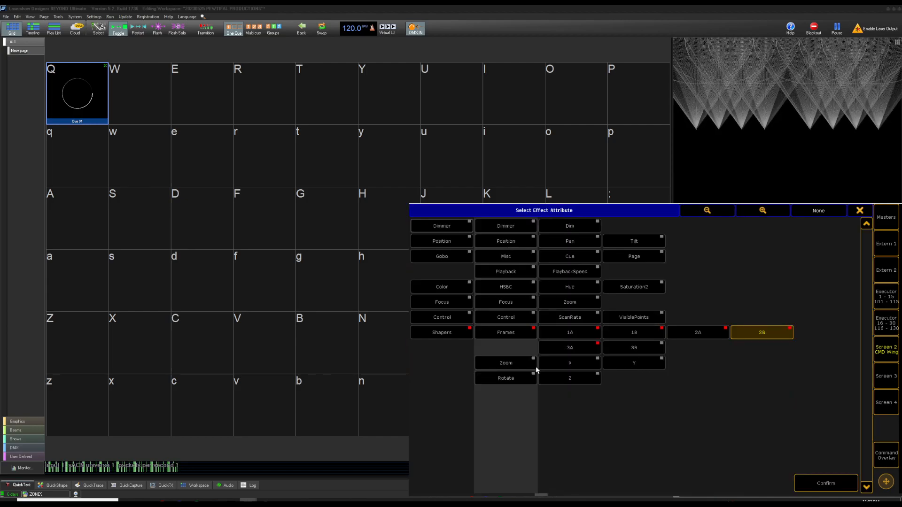
left_click(649, 347)
left_click(822, 480)
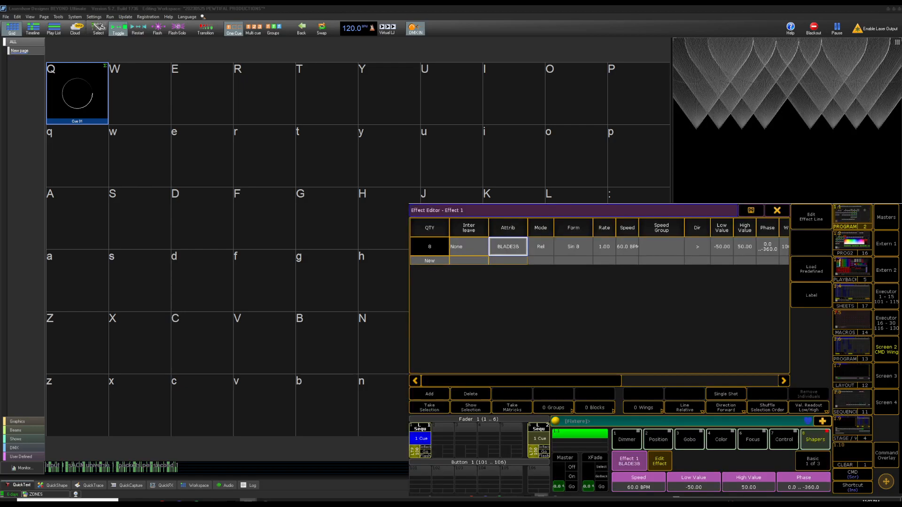
left_click(780, 211)
left_click(447, 274)
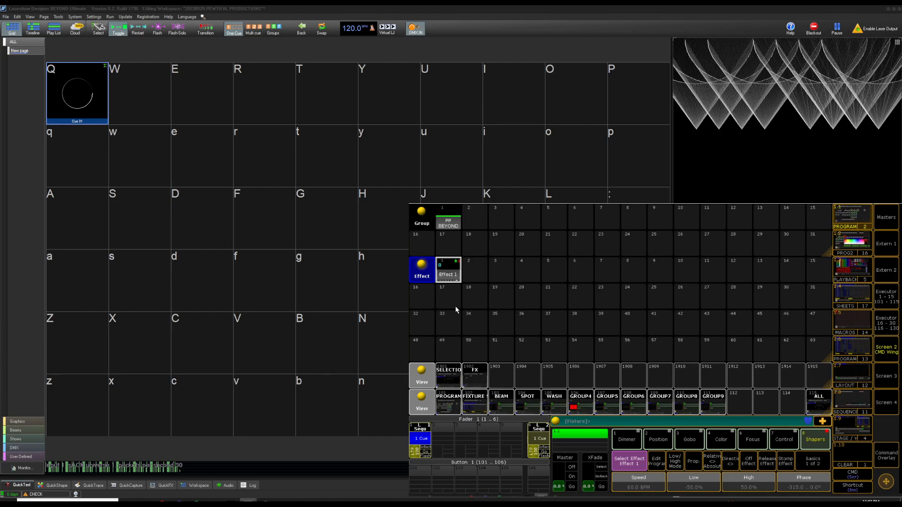
left_click(451, 276)
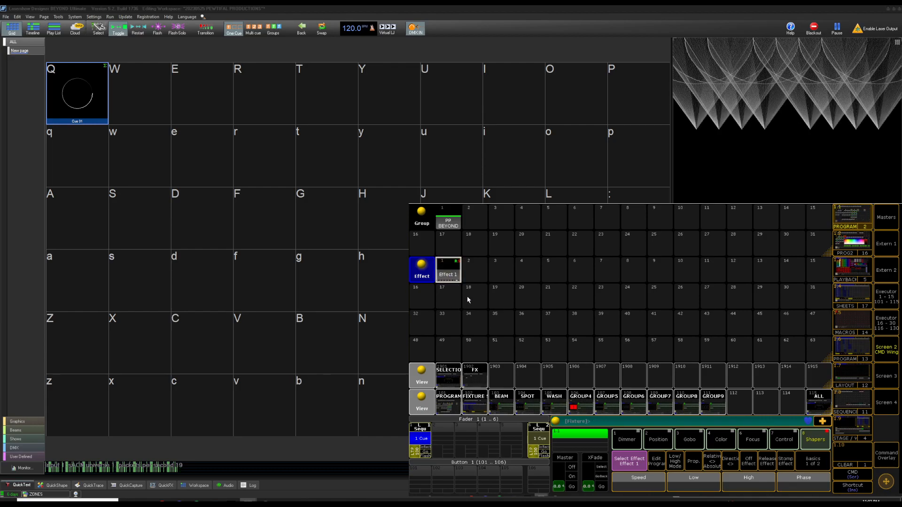